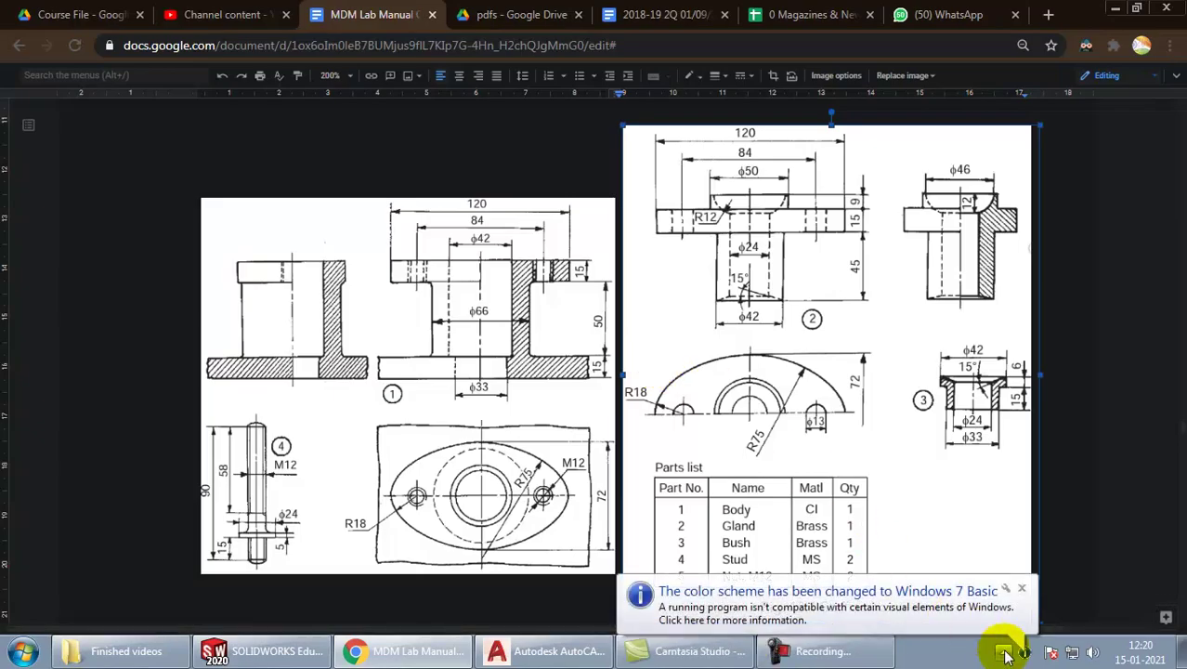
Step: Close the Windows colour-scheme notification that is covering the stuffing-box drawing
left_click(1022, 590)
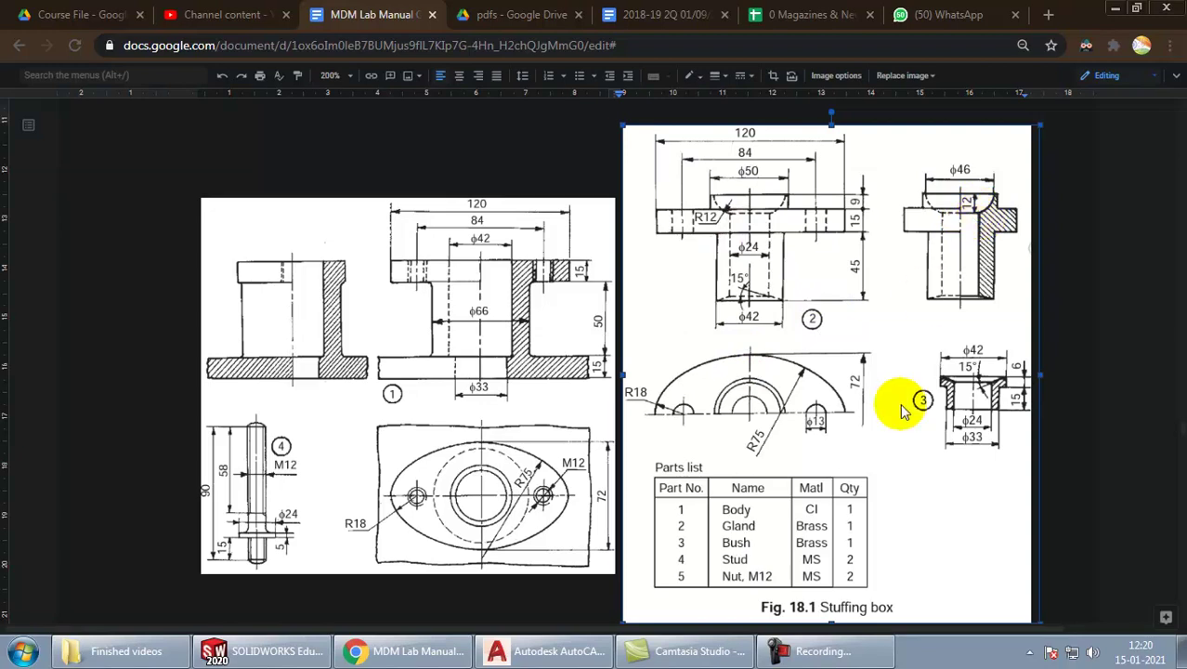
Step: Create a new part document in SOLIDWORKS
key("alt+Tab")
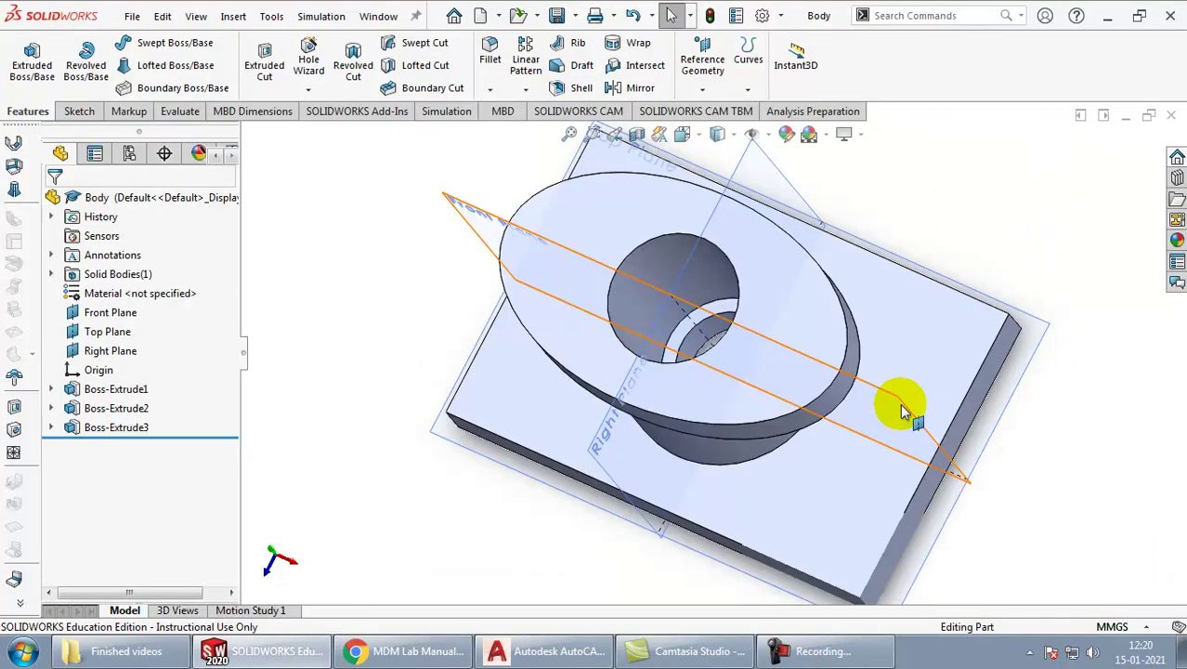
left_click(906, 405)
left_click(131, 16)
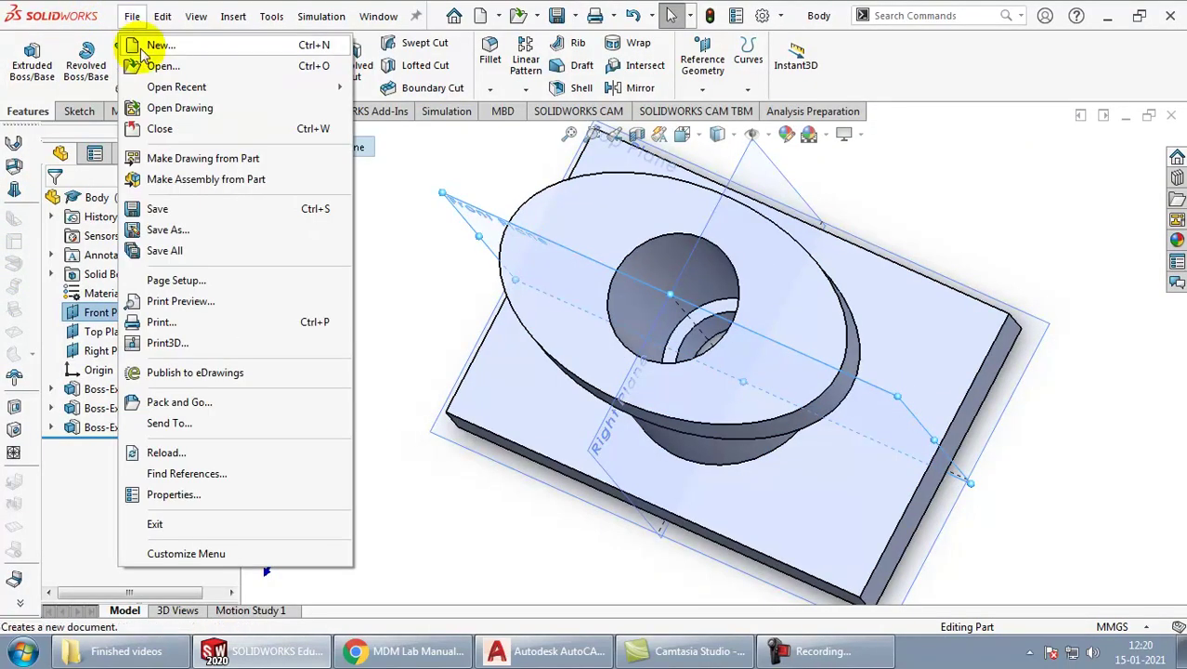
left_click(153, 44)
left_click(571, 537)
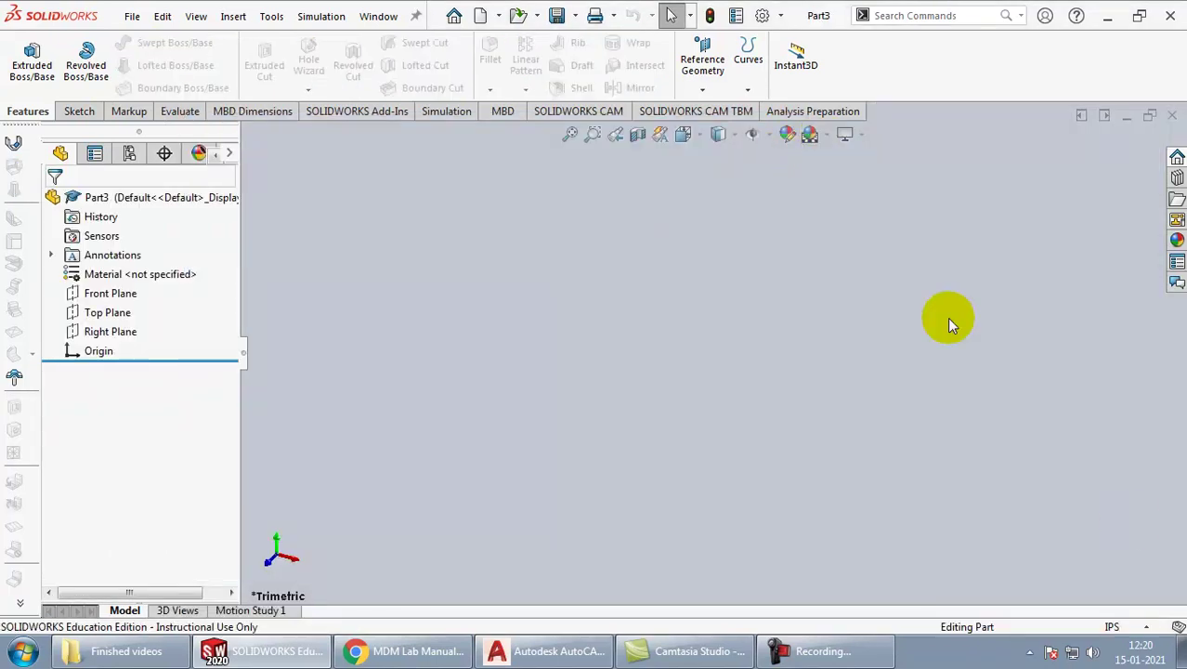
Step: Set the part to MMGS units, show the Front, Top and Right planes, and return to the drawing
left_click(1110, 626)
left_click(1105, 554)
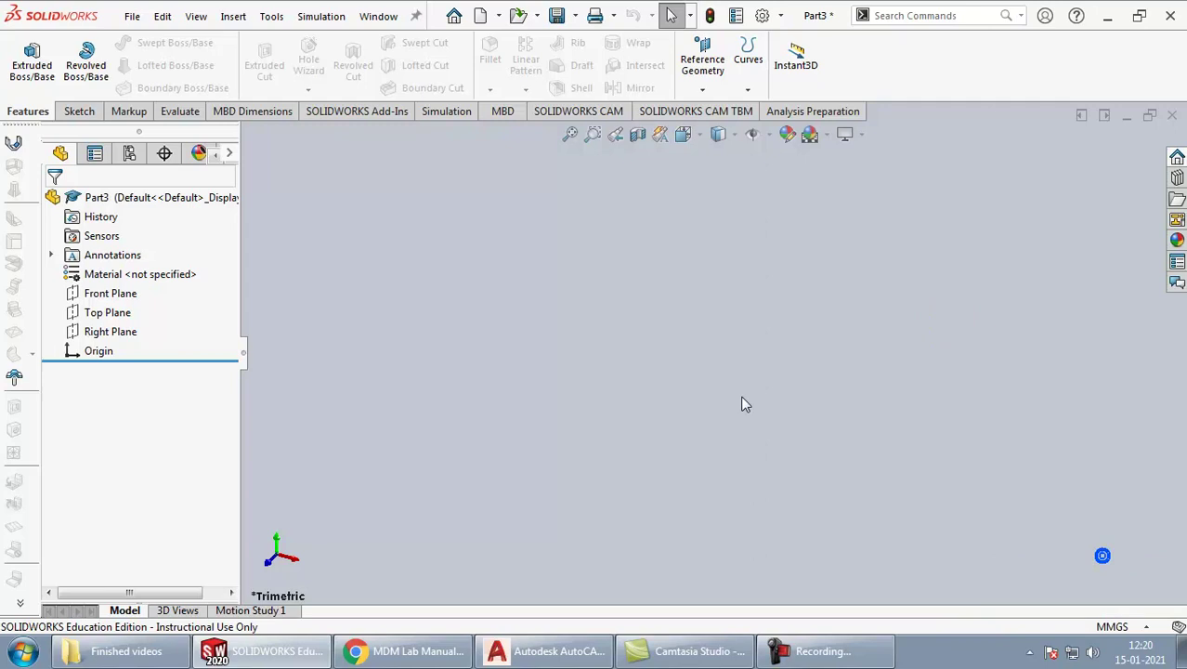
left_click(761, 135)
left_click(778, 161)
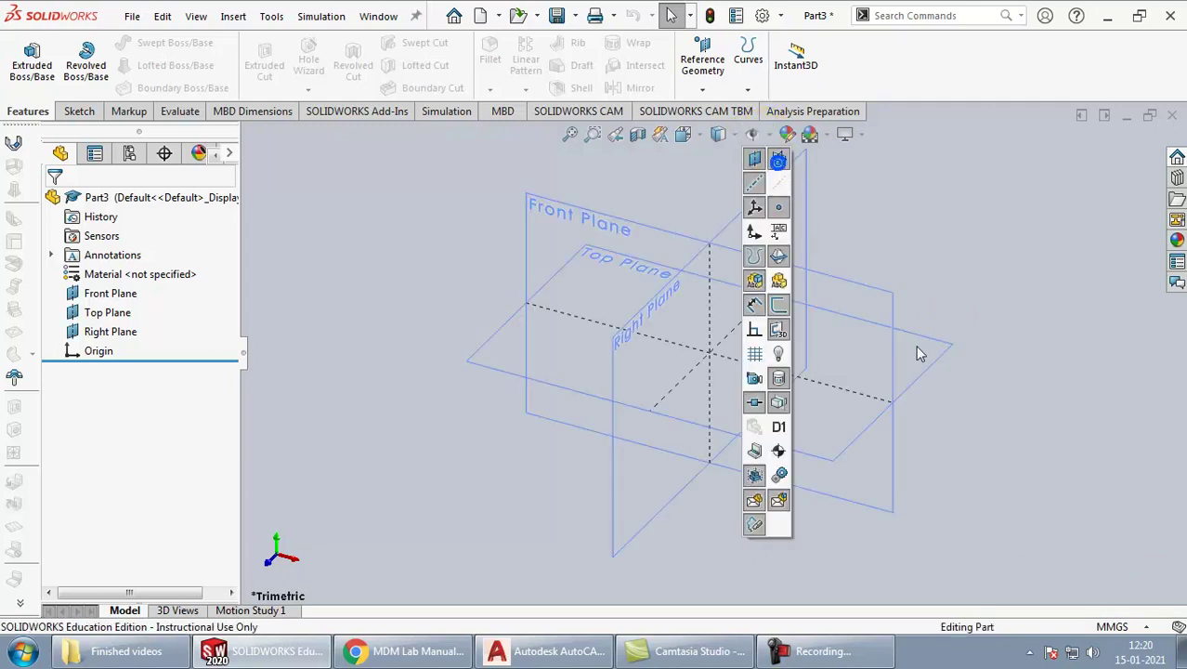
key("alt+Tab")
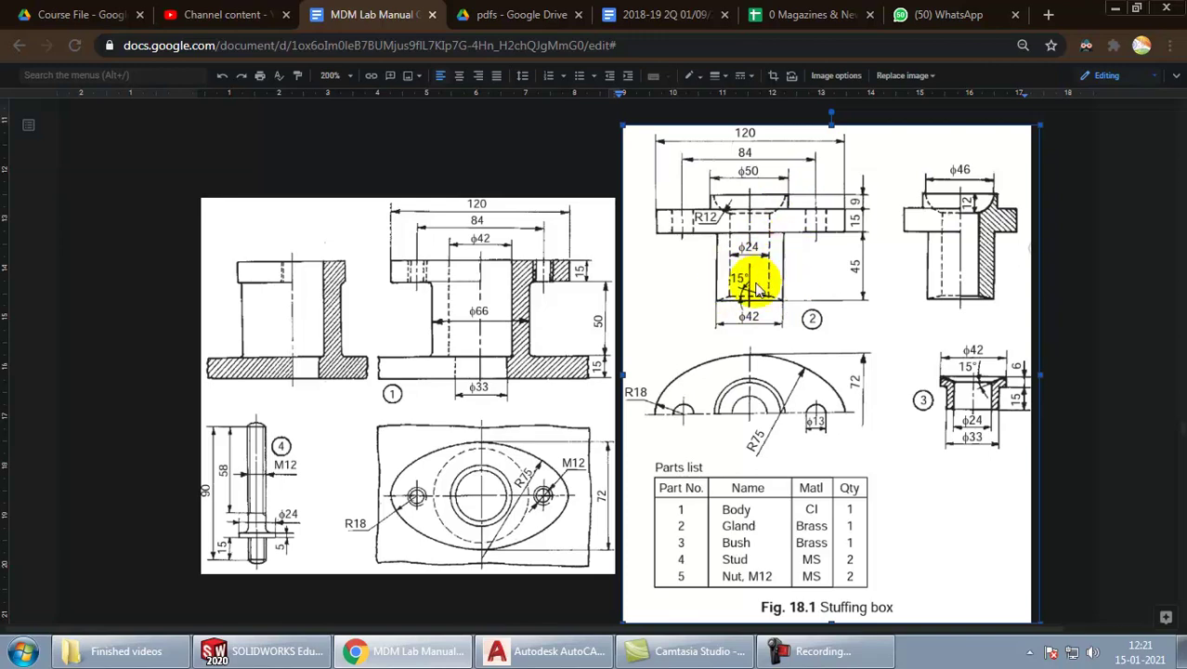
Step: Start a sketch on the Top Plane and draw two concentric circles at the origin
key("alt+Tab")
left_click(494, 338)
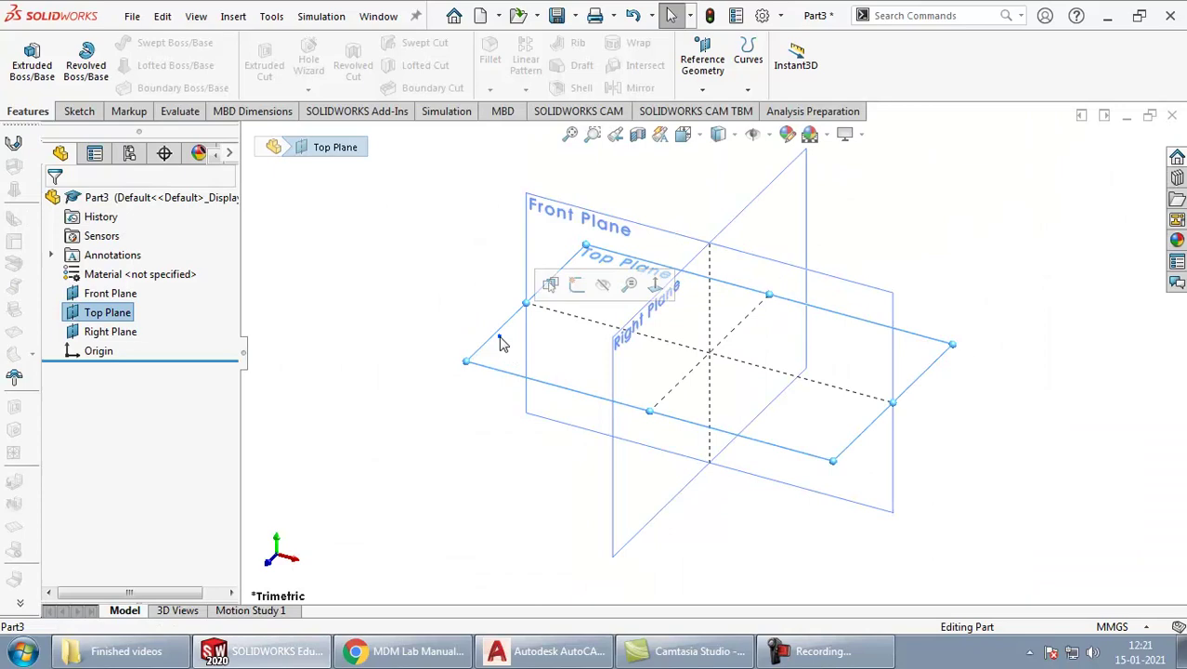
left_click(79, 111)
left_click(24, 60)
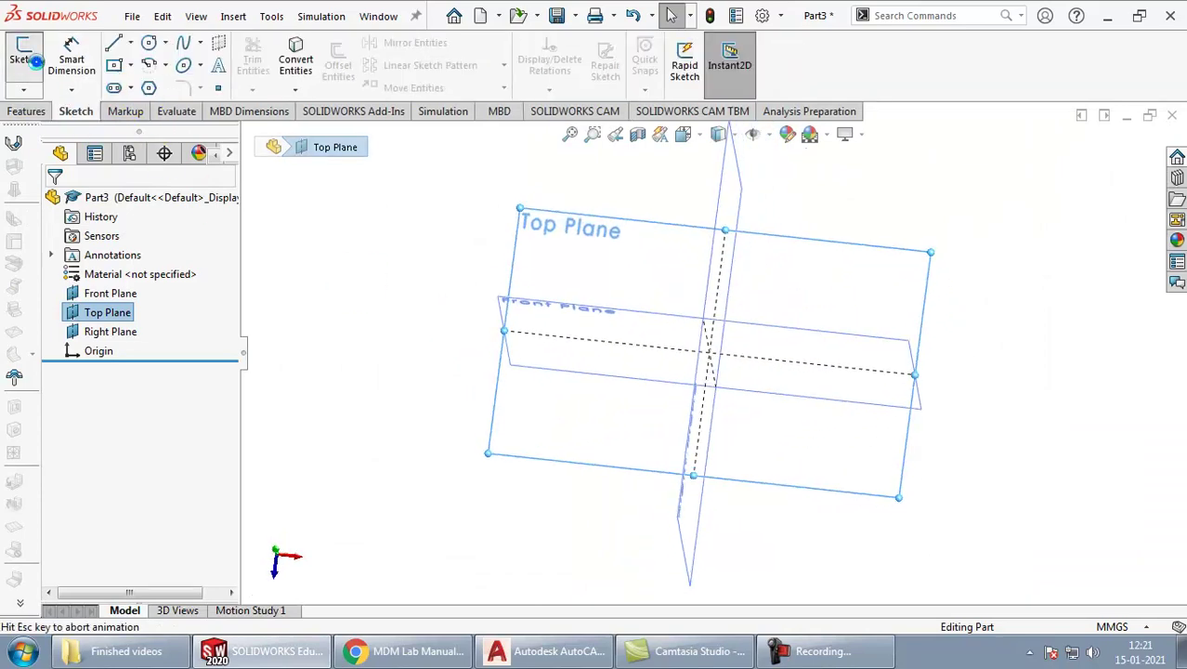
left_click(148, 42)
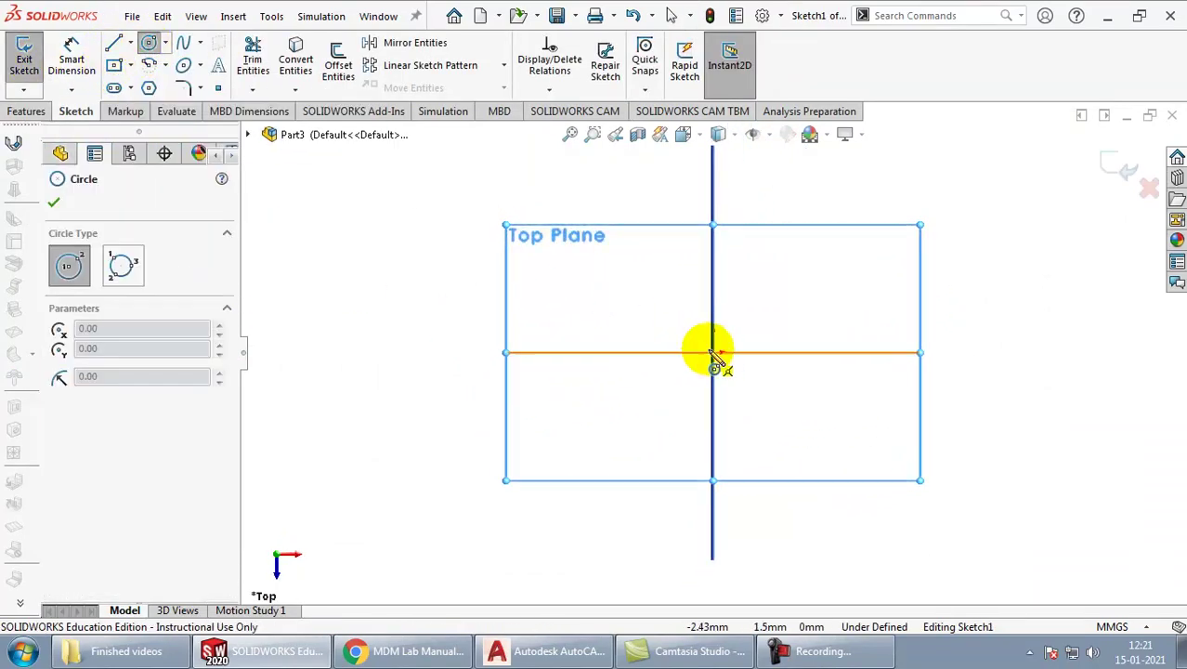
left_click(712, 351)
left_click(774, 413)
left_click(713, 351)
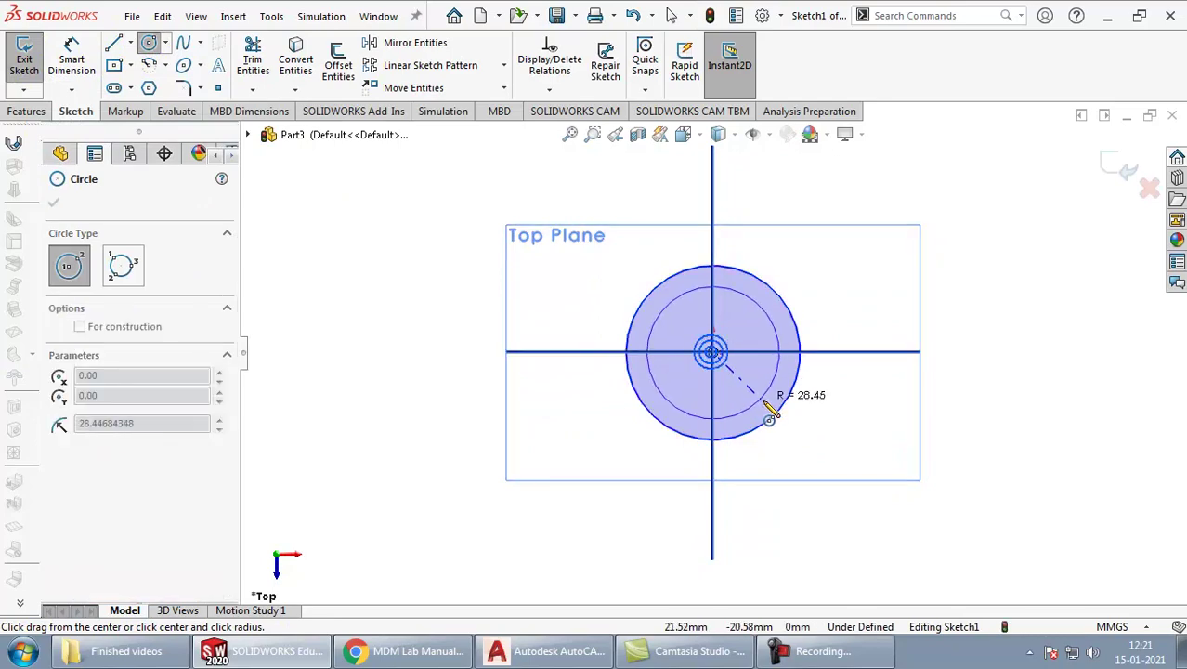
left_click(762, 400)
left_click(843, 287)
key("Escape")
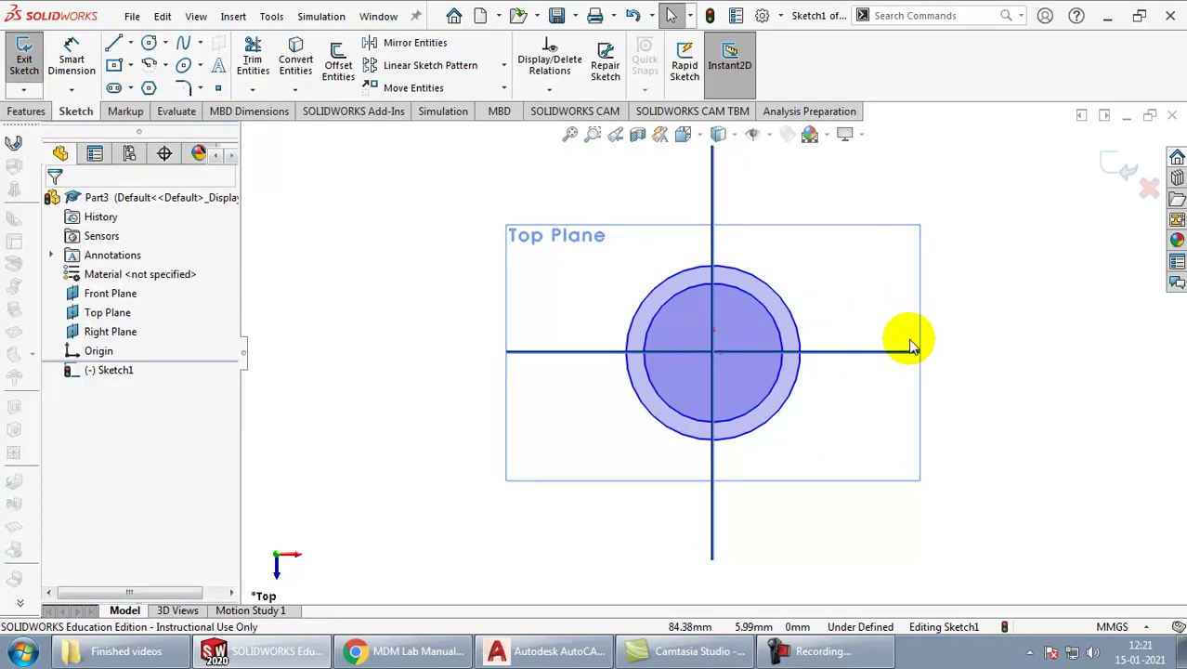
Step: Dimension the inner circle to Ø24 and the outer circle to Ø42
key("alt+Tab")
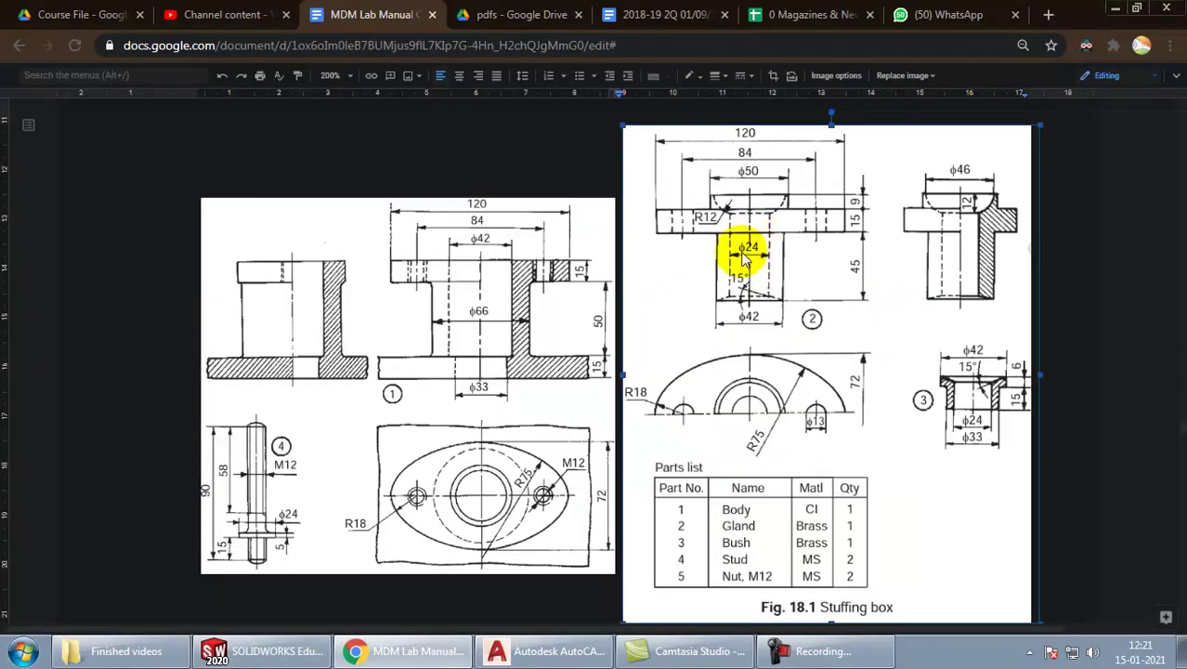
key("alt+Tab")
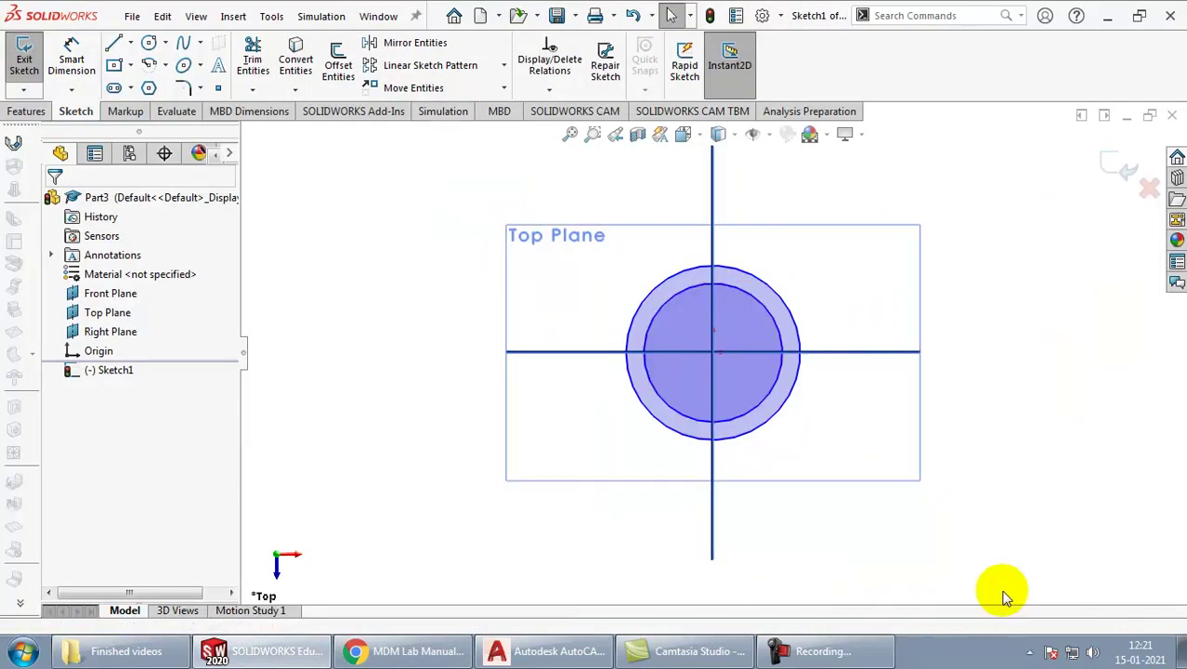
left_click(70, 58)
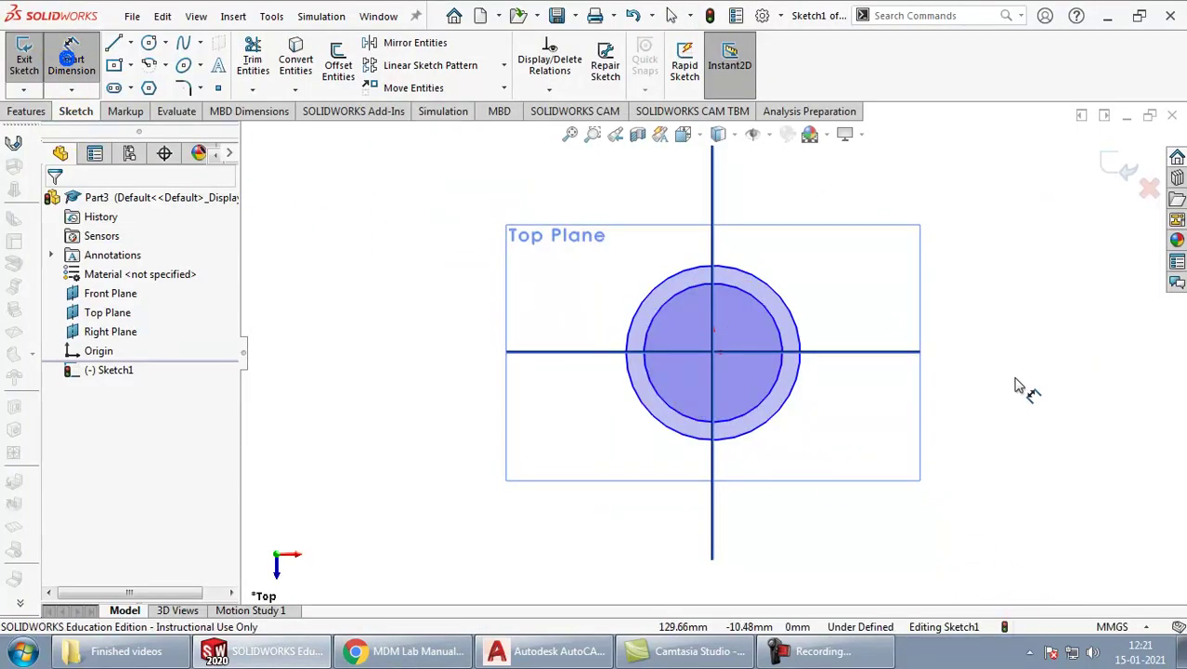
left_click(760, 312)
left_click(833, 271)
type("24")
key("Return")
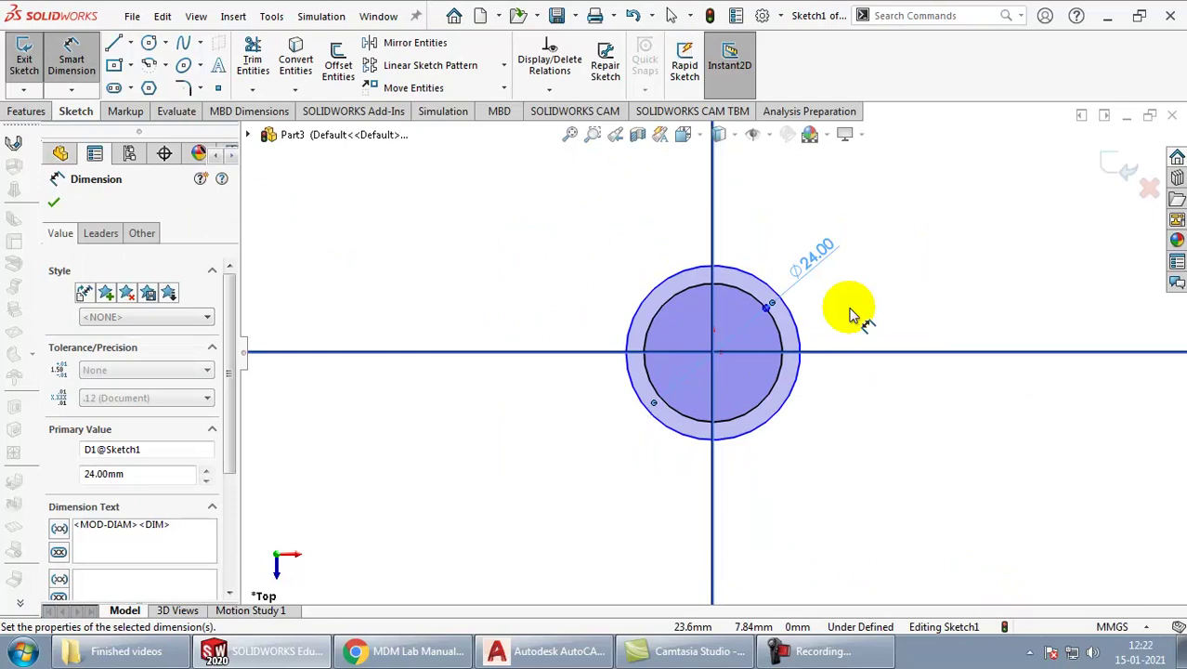
left_click(797, 314)
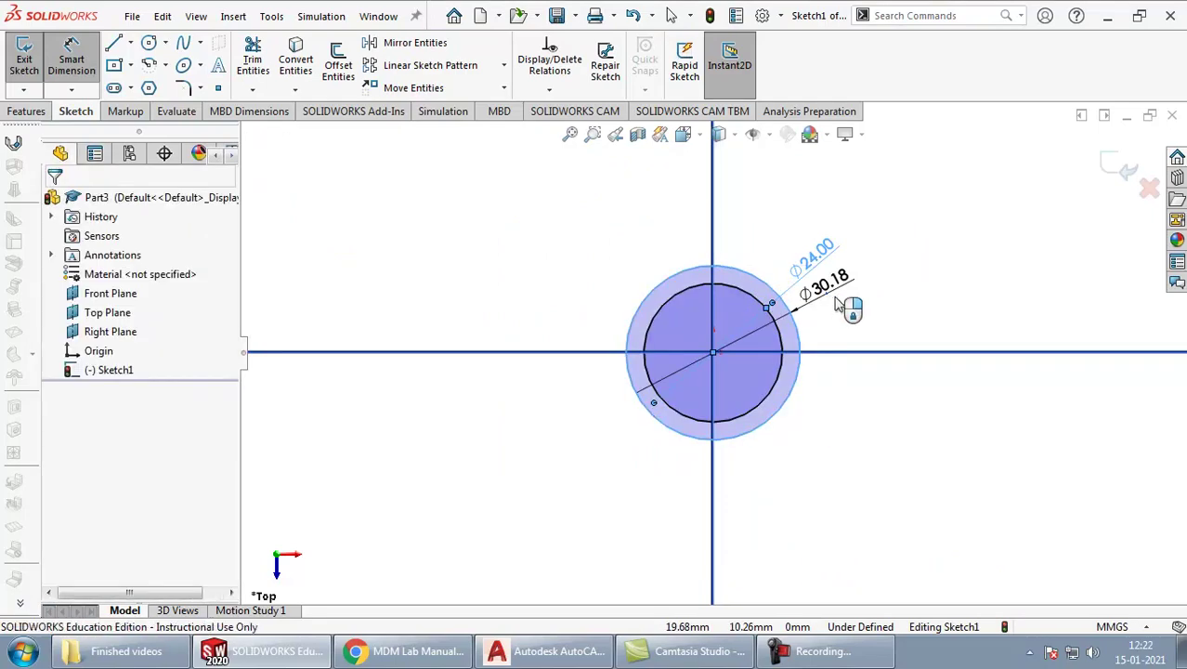
left_click(839, 305)
type("42")
key("Return")
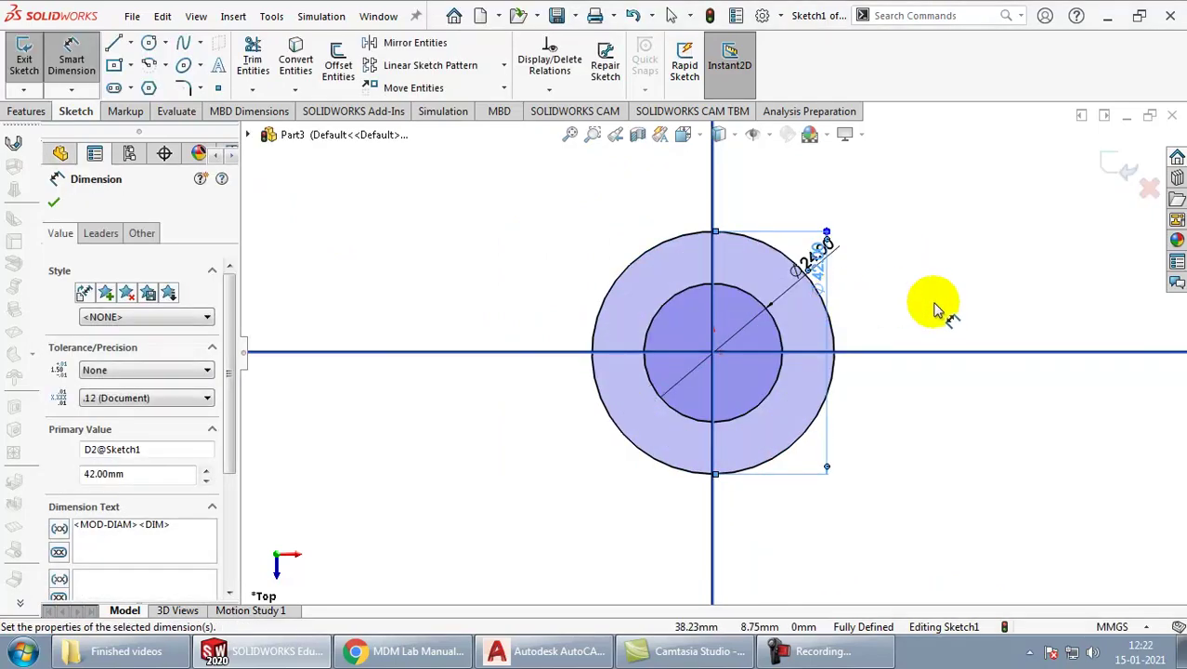
Step: Exit the ring sketch and extrude Sketch1 to a 45 mm depth as Boss-Extrude1
left_click(1119, 160)
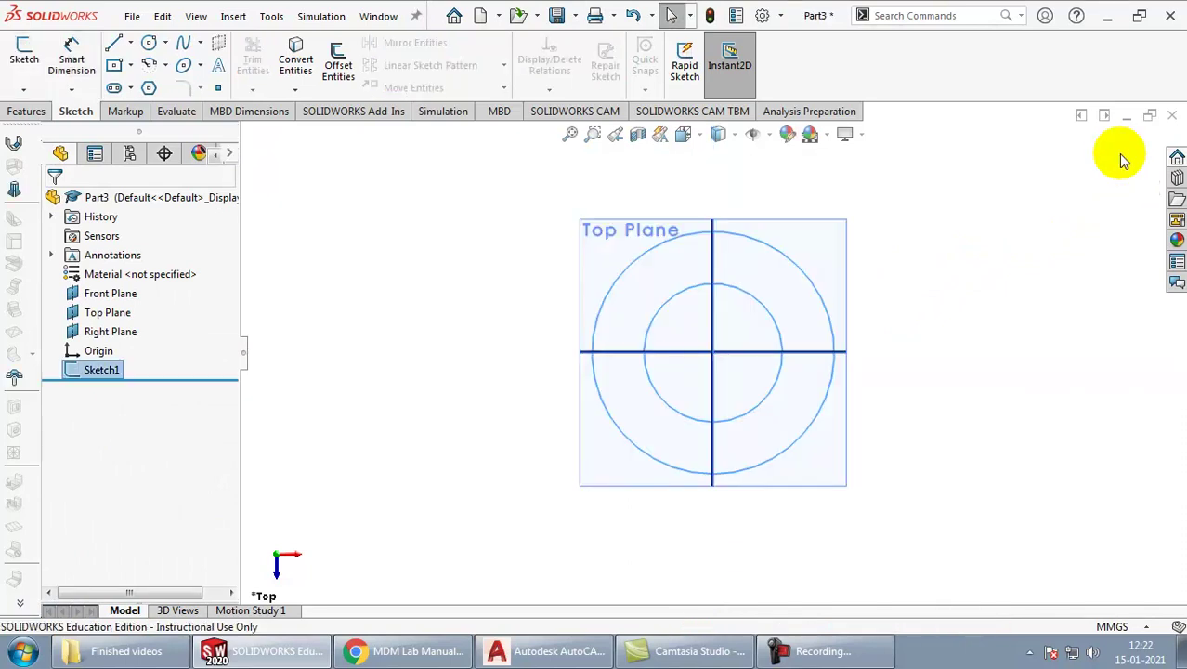
left_click(93, 376)
left_click(37, 112)
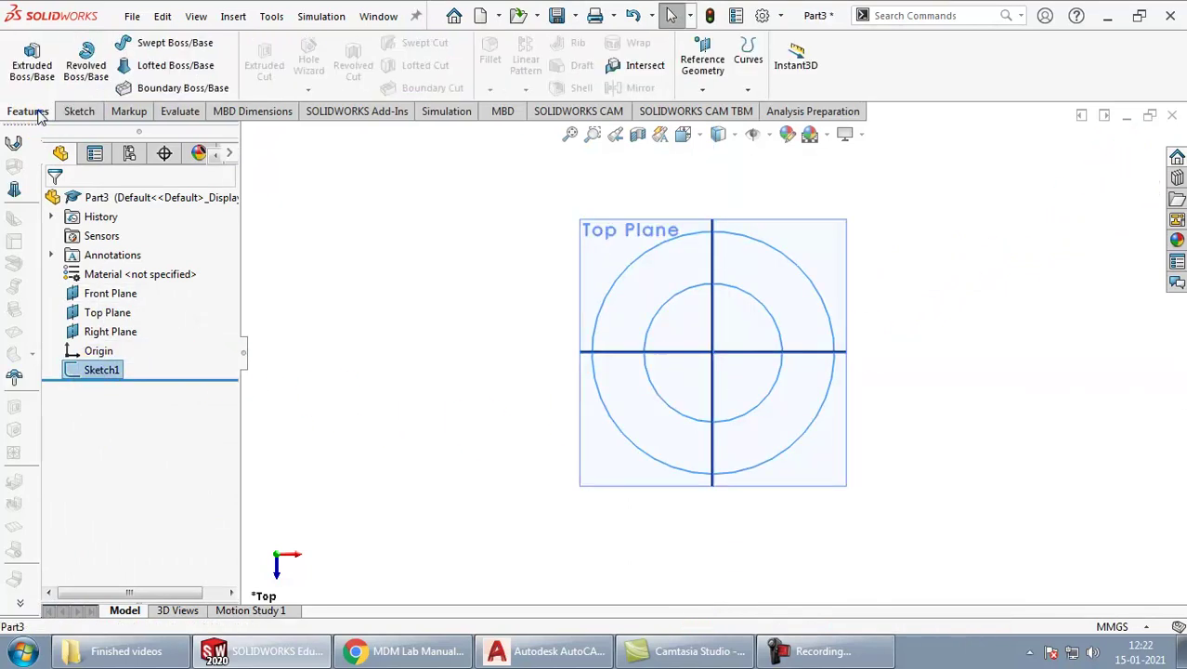
left_click(31, 53)
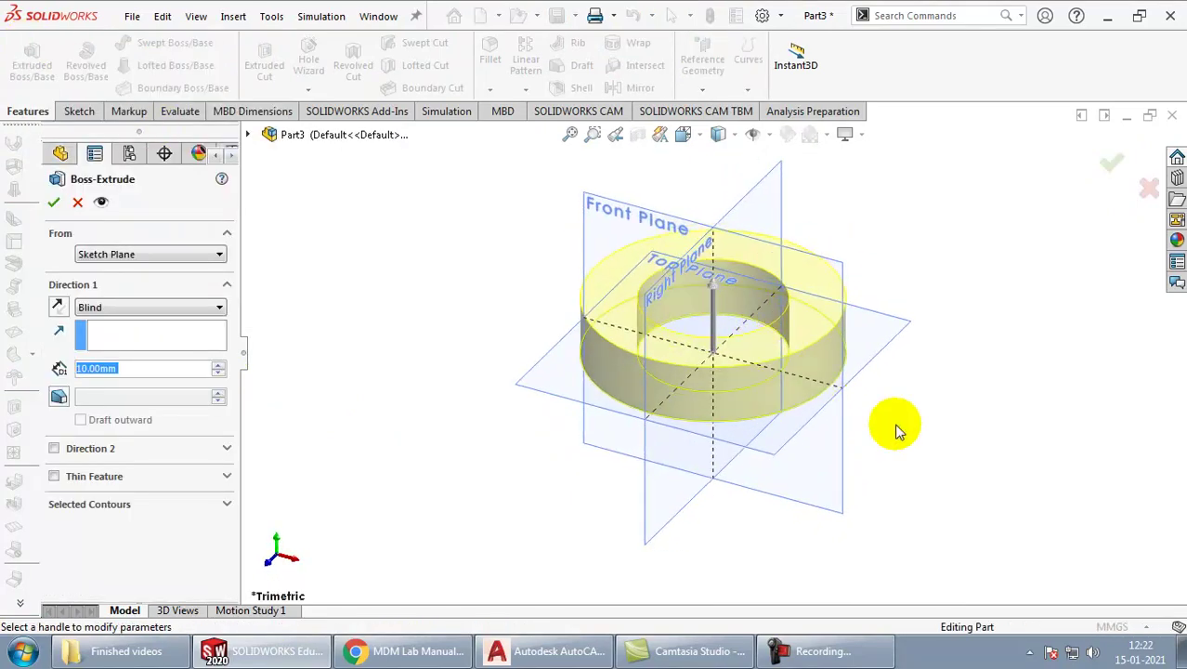
key("alt+Tab")
key("alt+Tab")
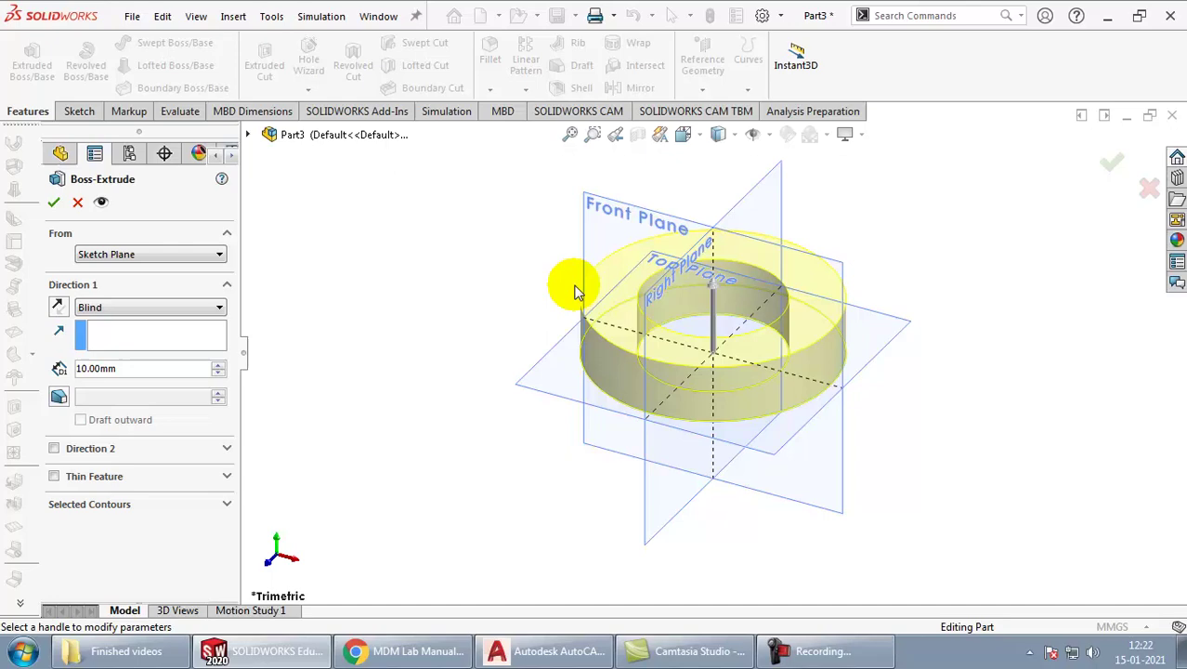
double_click(120, 368)
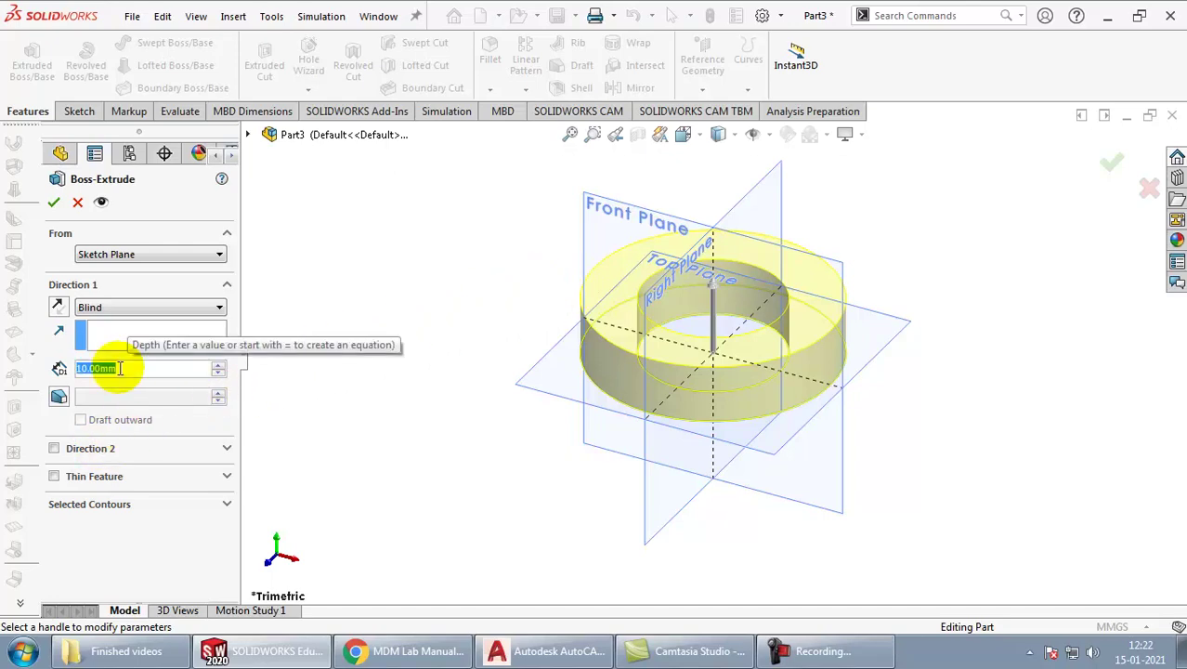
type("45")
key("Return")
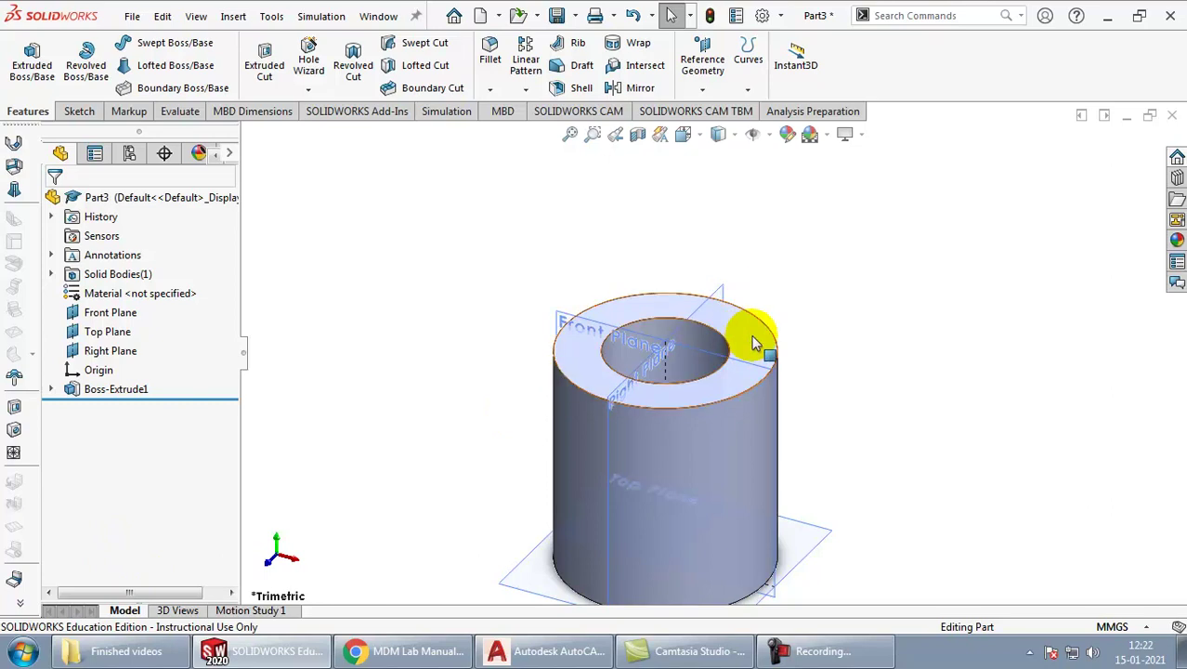
Step: Sketch an ellipse centred at the origin on the cylinder's top face, viewed from above
left_click(754, 341)
left_click(79, 111)
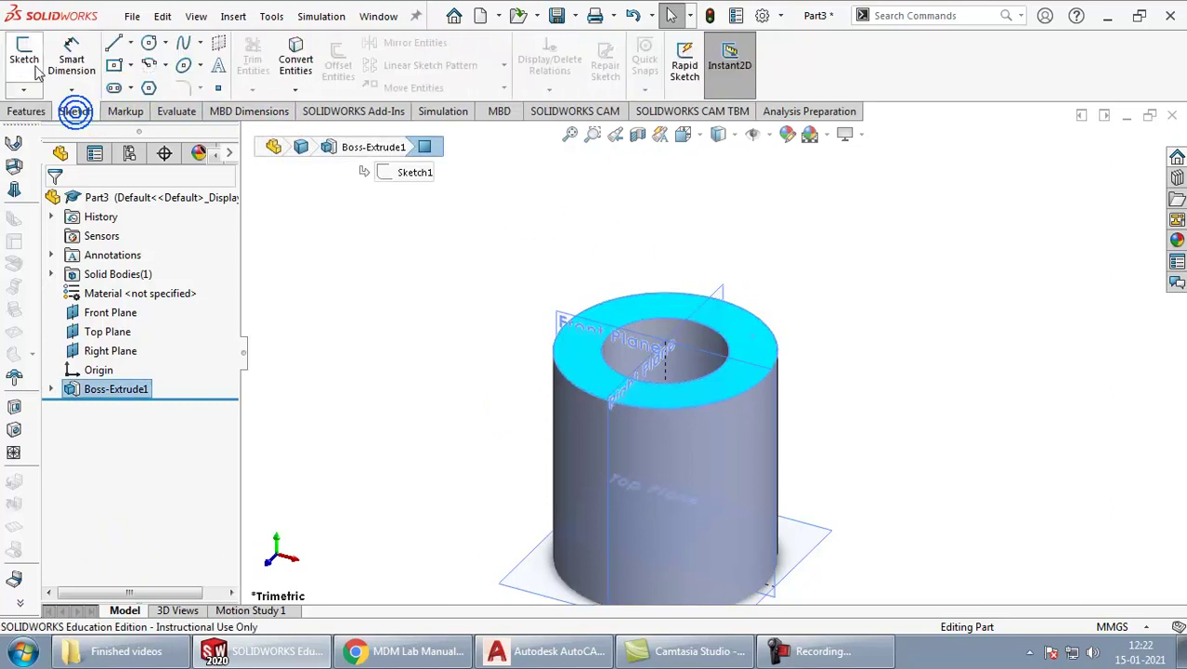
left_click(26, 61)
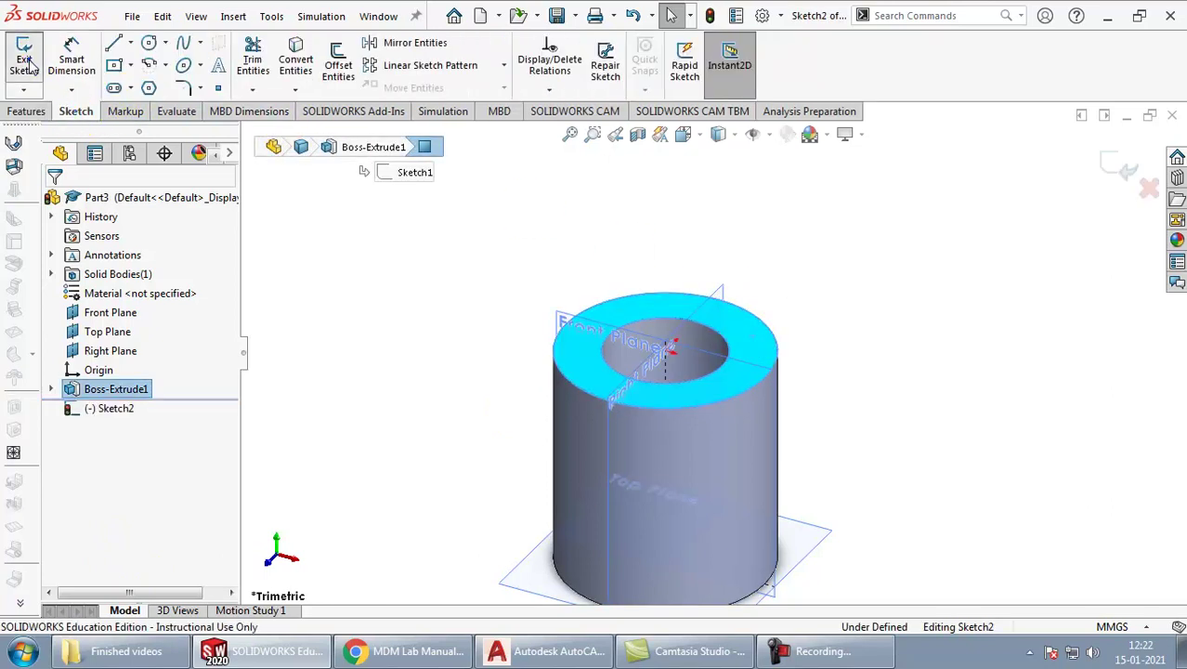
left_click(692, 137)
left_click(573, 318)
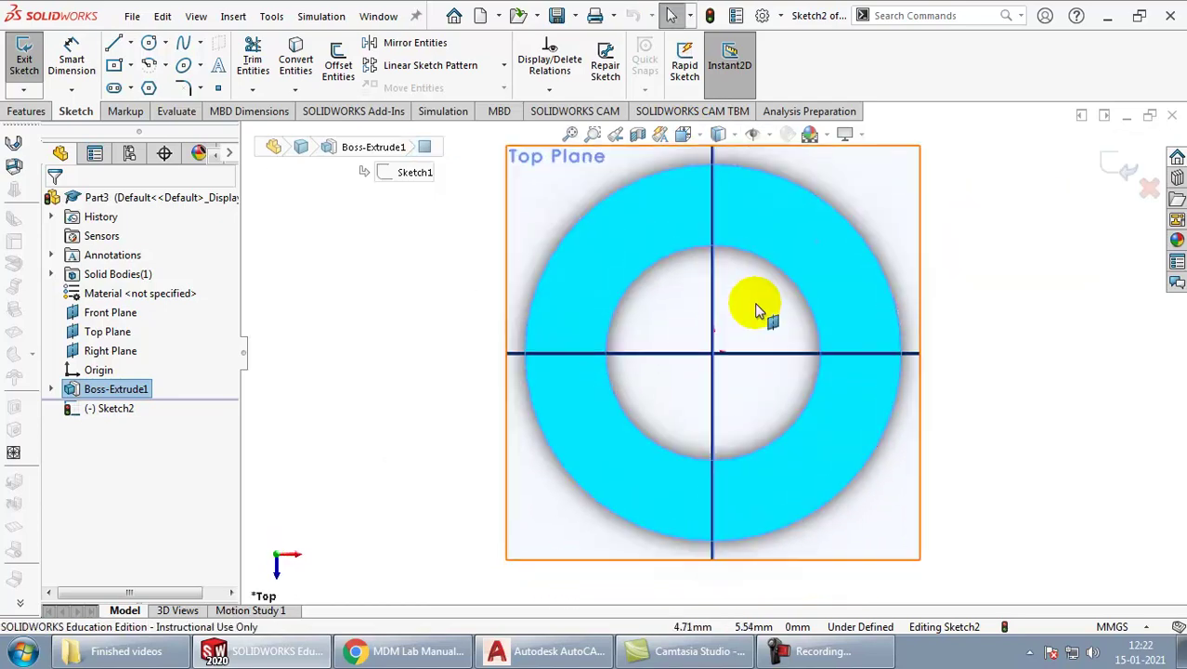
left_click(185, 65)
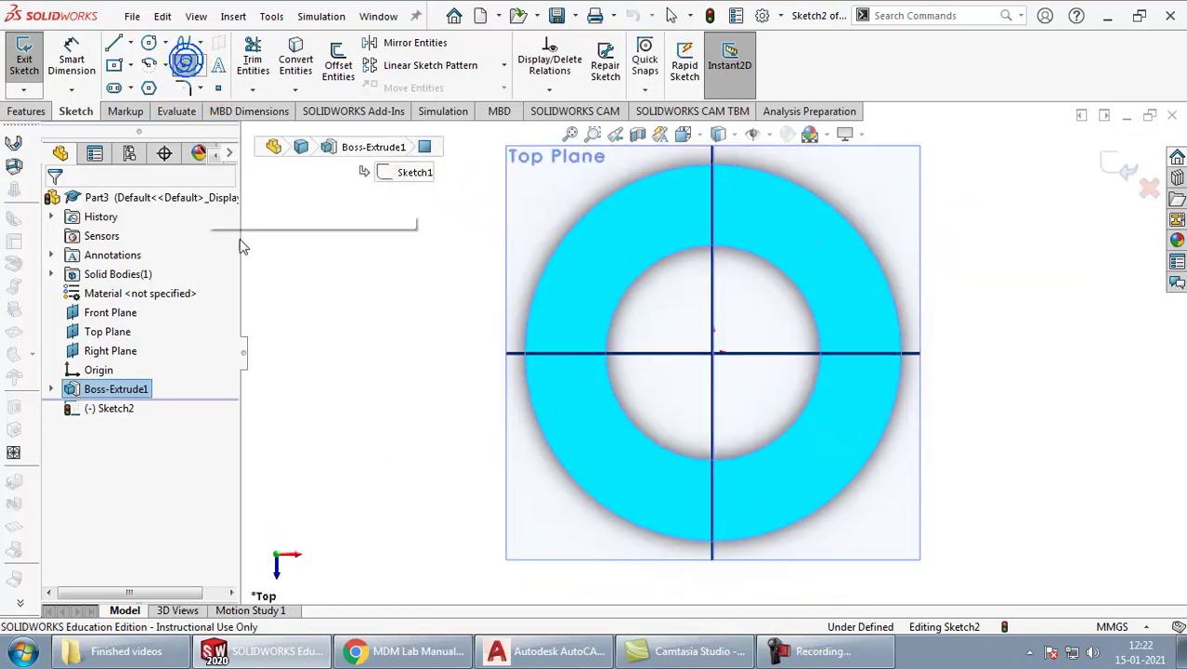
left_click(715, 356)
left_click(1013, 354)
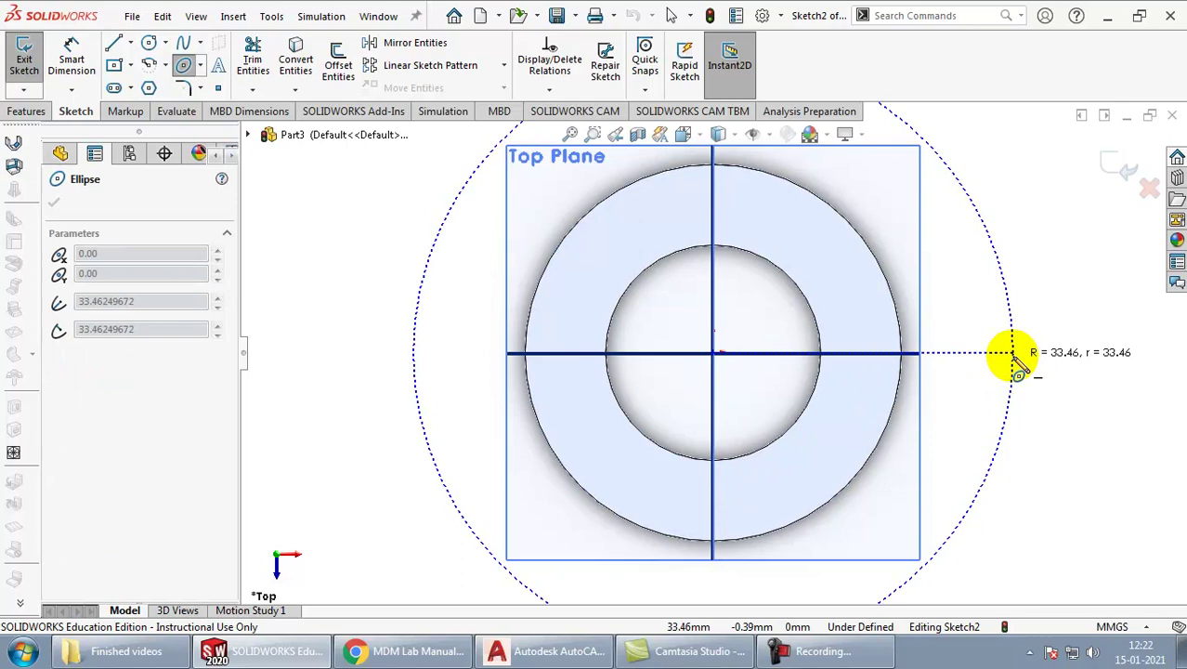
left_click(697, 587)
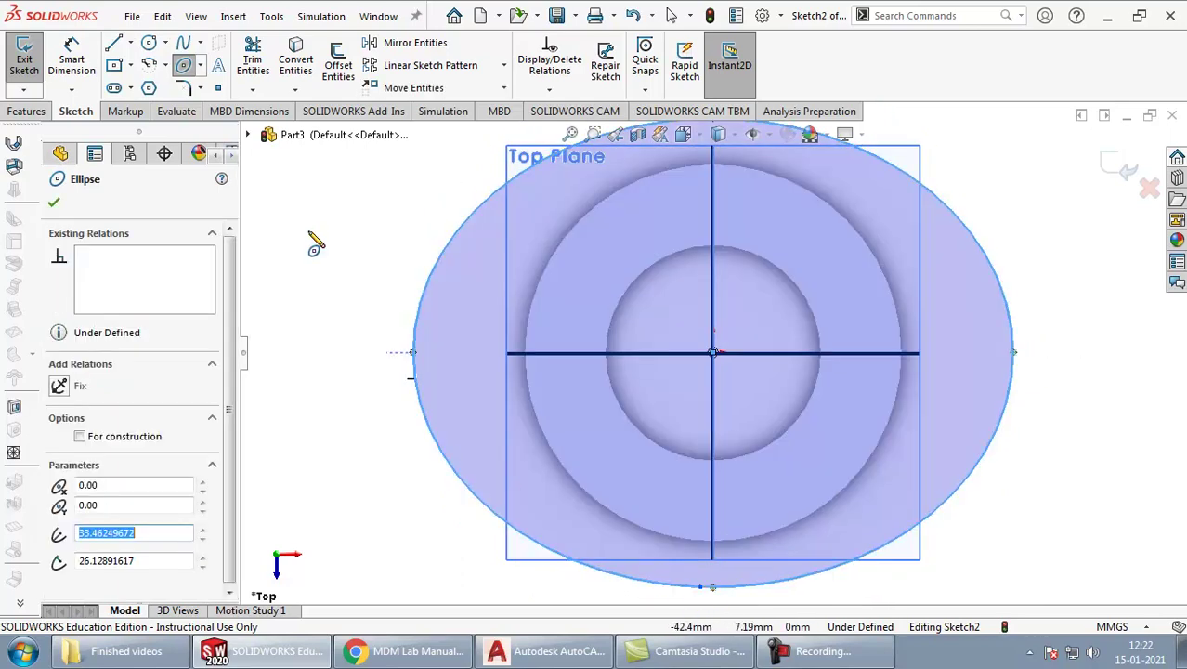
Step: Dimension the ellipse width between its left and right vertices to 120 mm
left_click(71, 58)
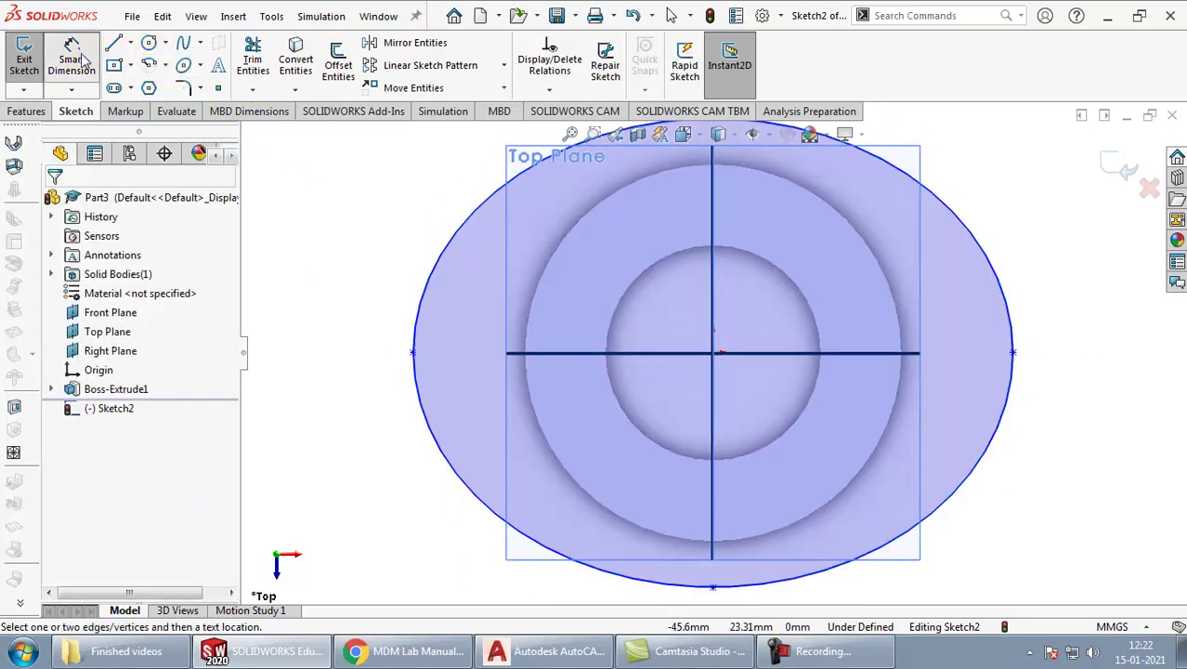
left_click(414, 353)
left_click(1013, 353)
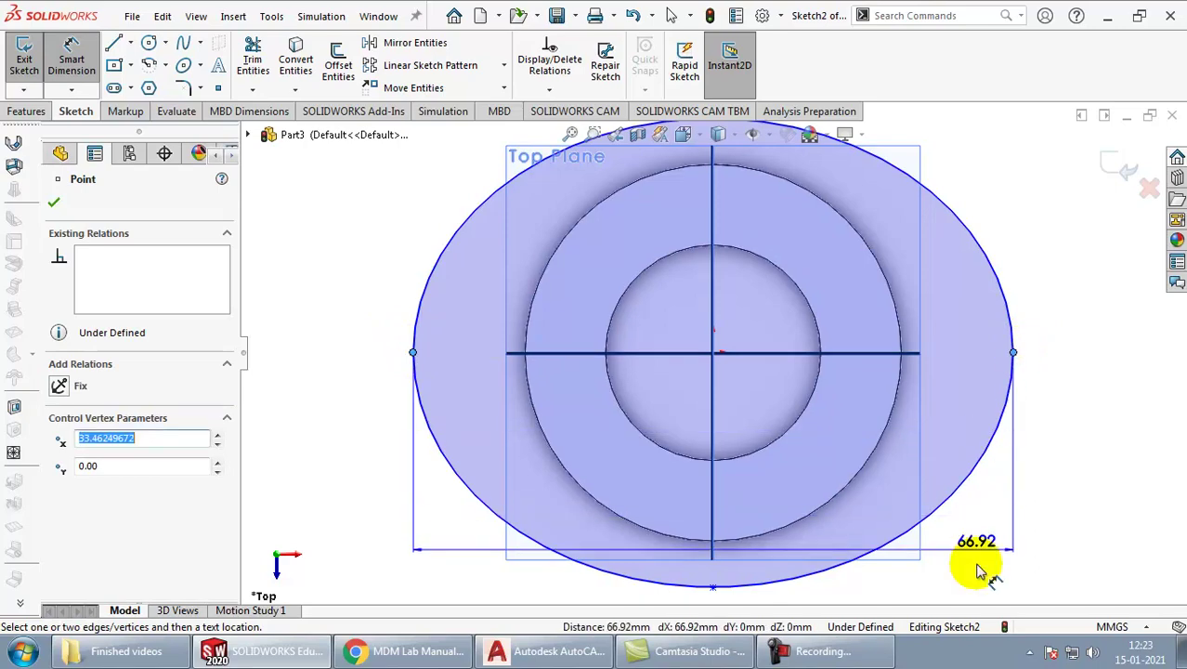
left_click(976, 559)
type("120")
key("Return")
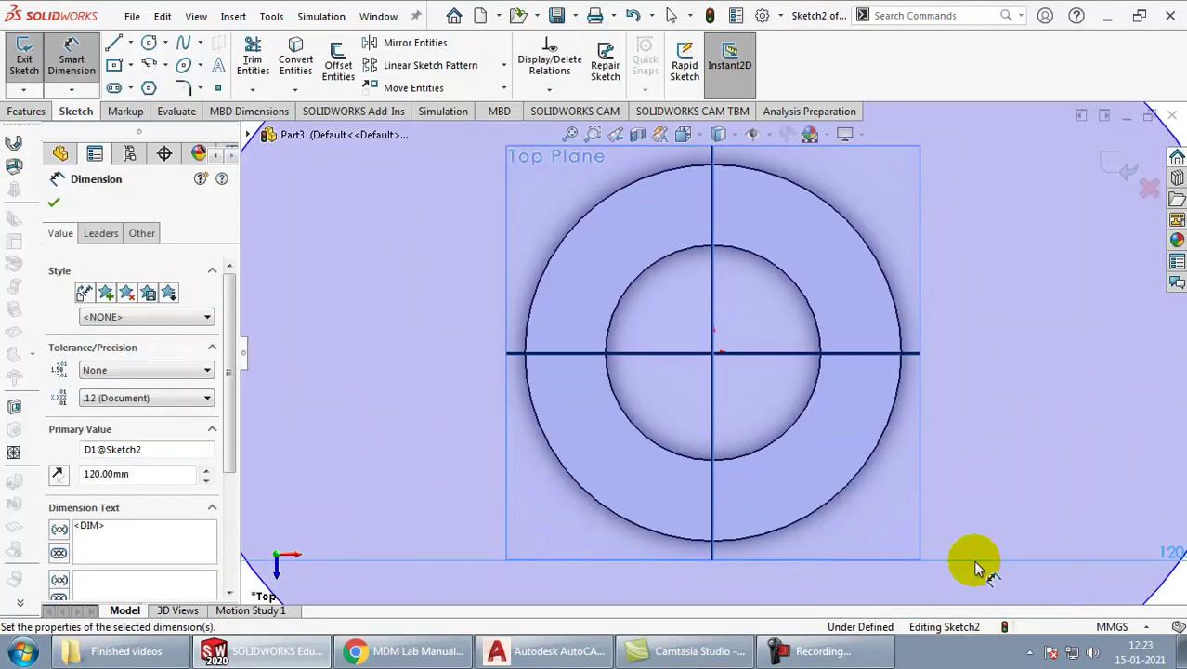
Step: Dimension the ellipse height between its top and bottom vertices to 72 mm
scroll(697, 436, "down", 5)
scroll(696, 435, "up", 5)
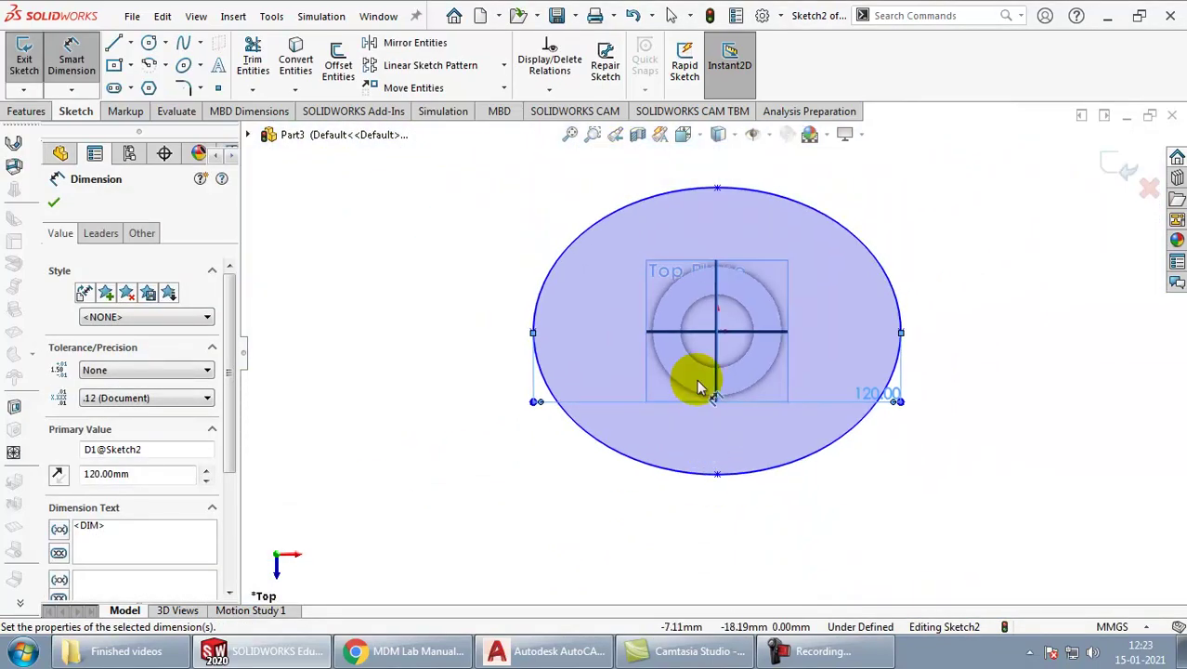
left_click(718, 188)
left_click(717, 474)
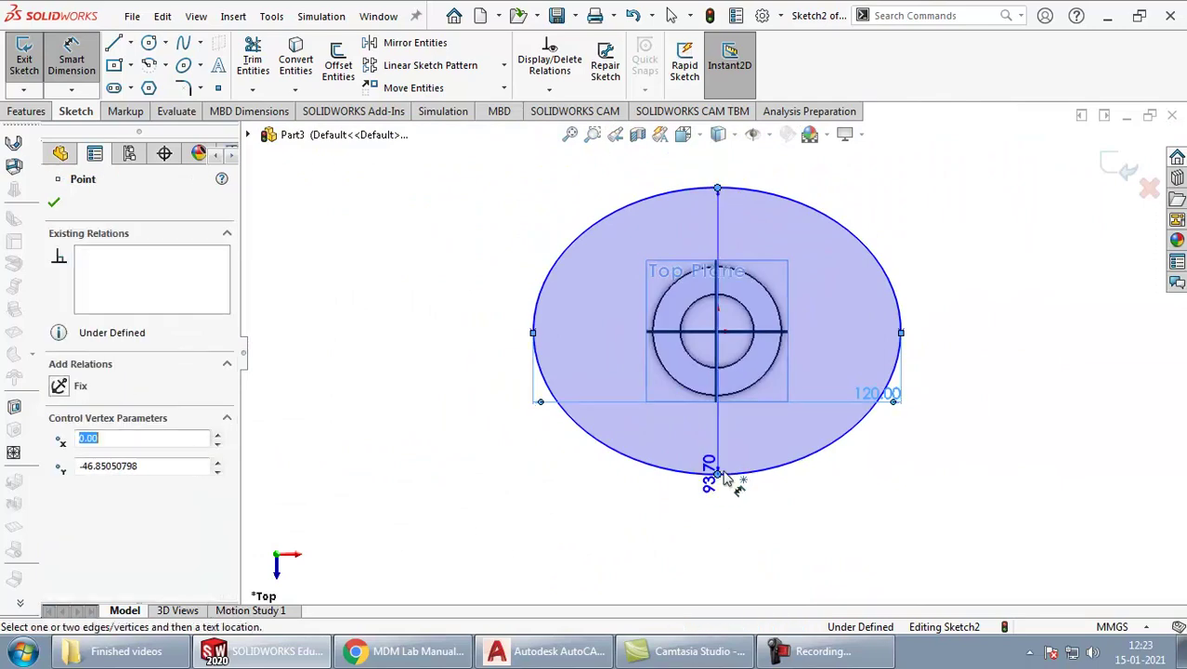
left_click(994, 331)
type("72")
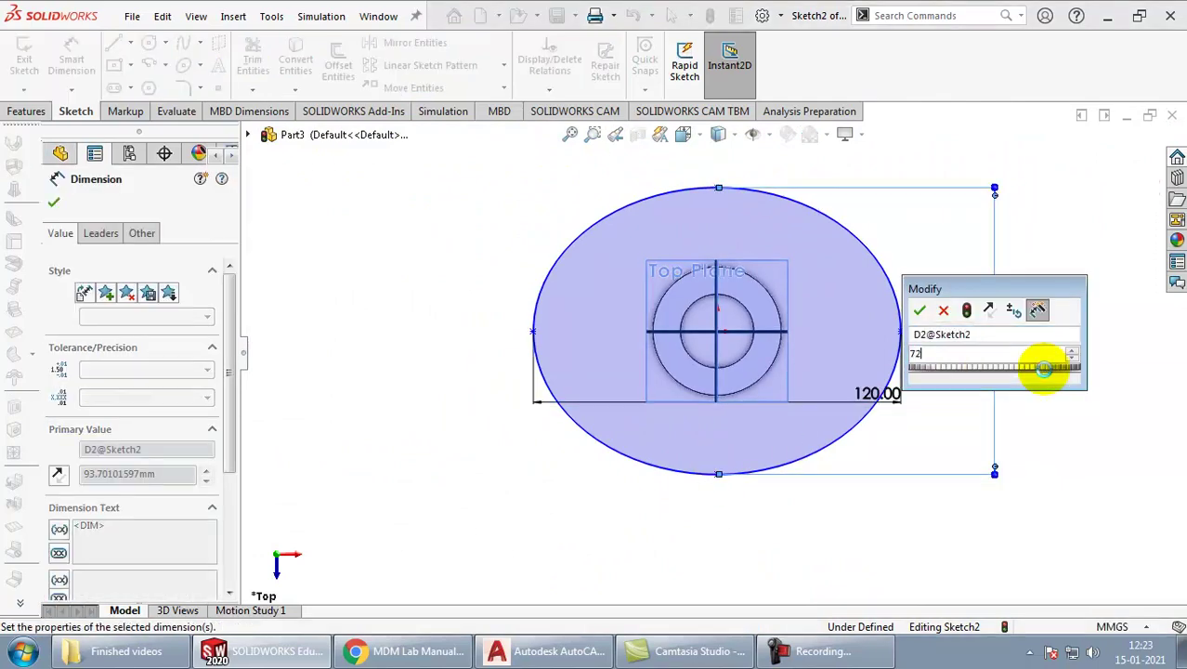
key("Return")
Step: Exit the ellipse sketch and extrude Sketch2 15 mm as Boss-Extrude2
left_click(1110, 175)
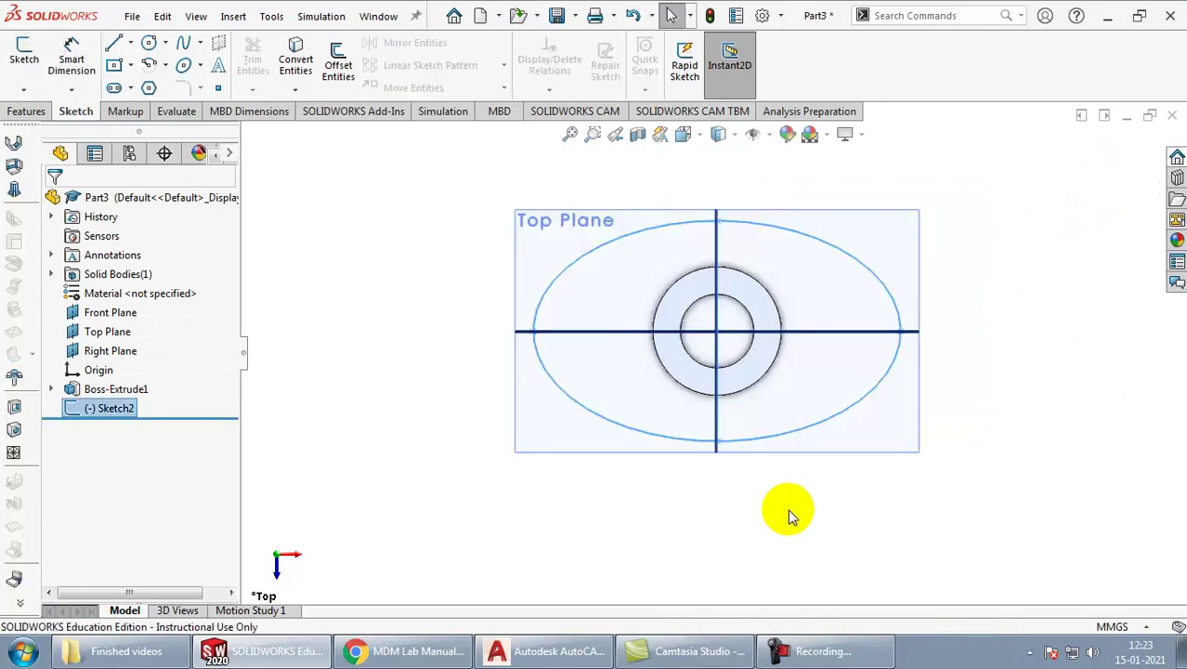
key("Escape")
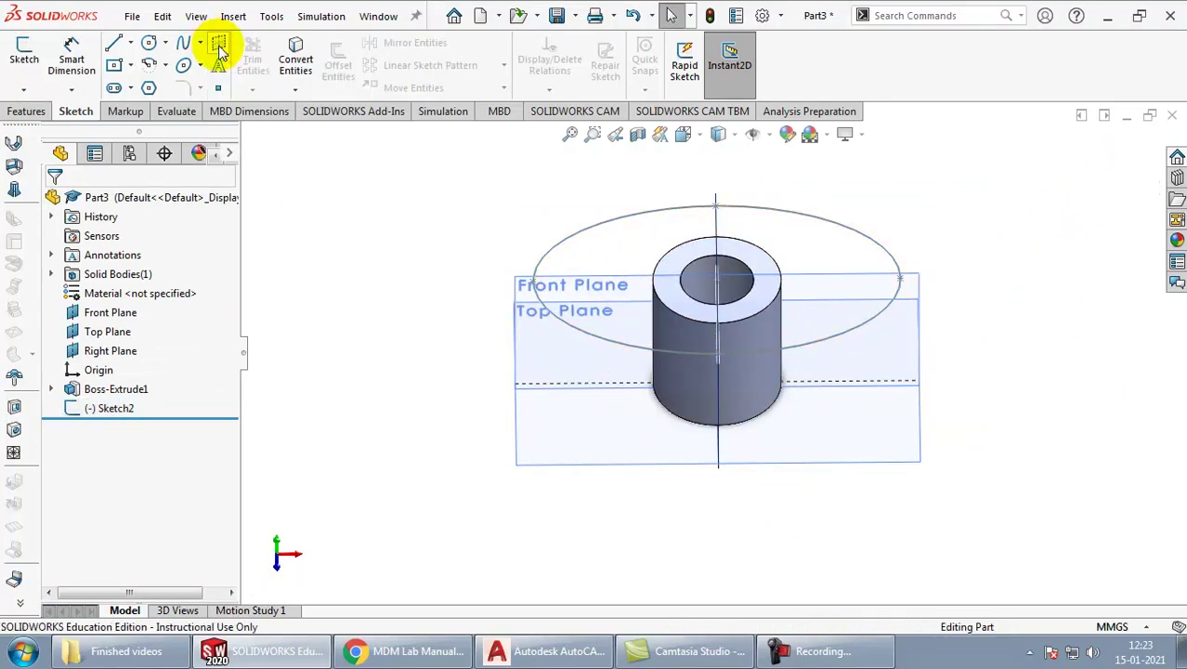
left_click(110, 408)
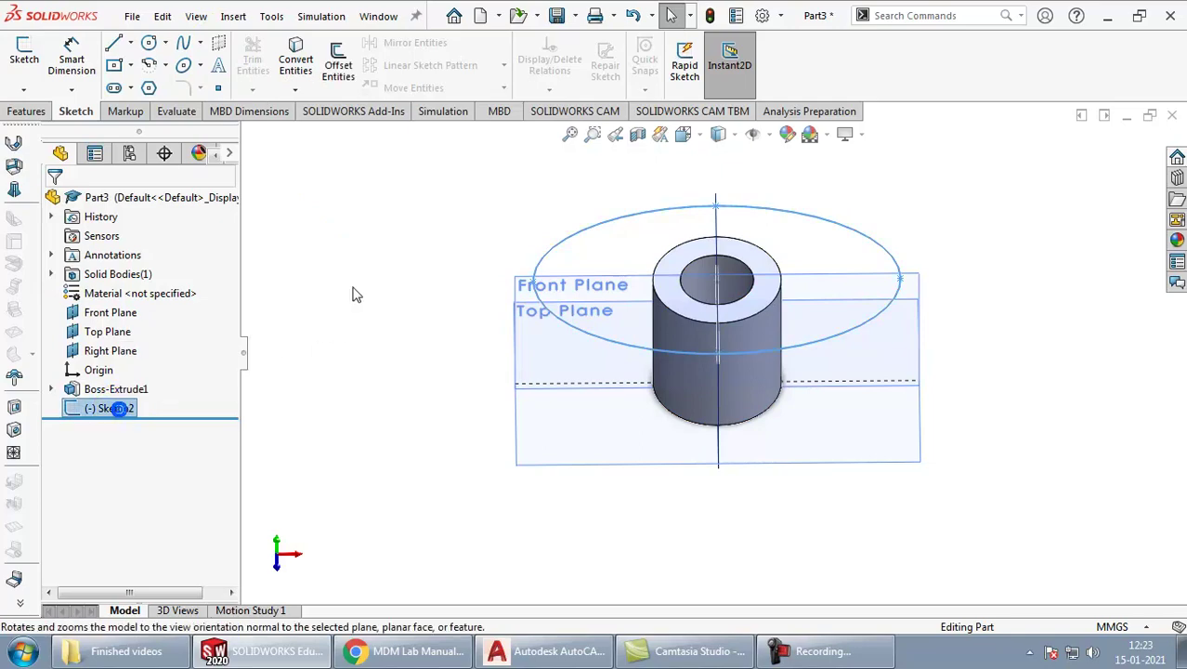
left_click(26, 111)
left_click(32, 65)
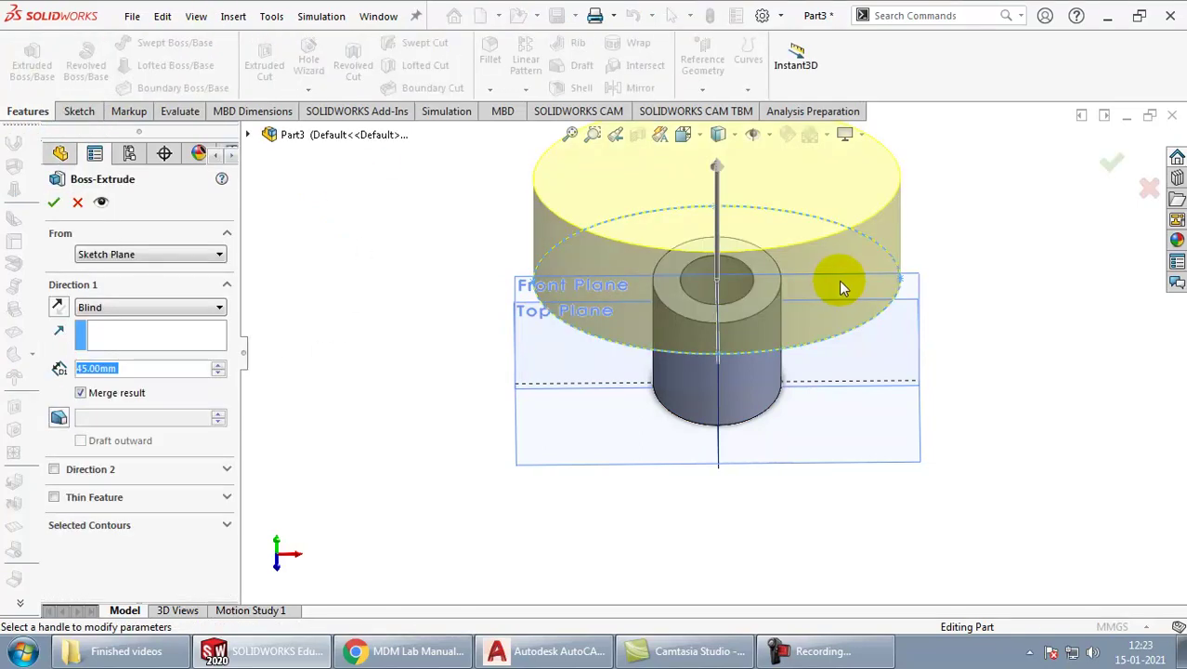
type("15")
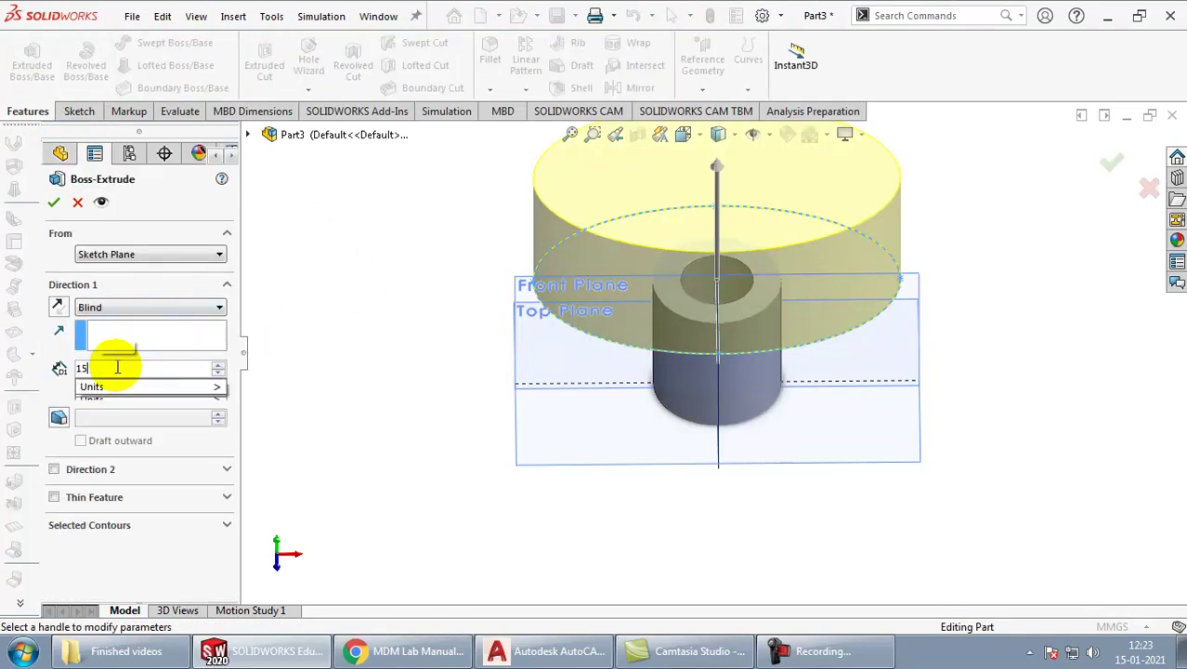
key("Return")
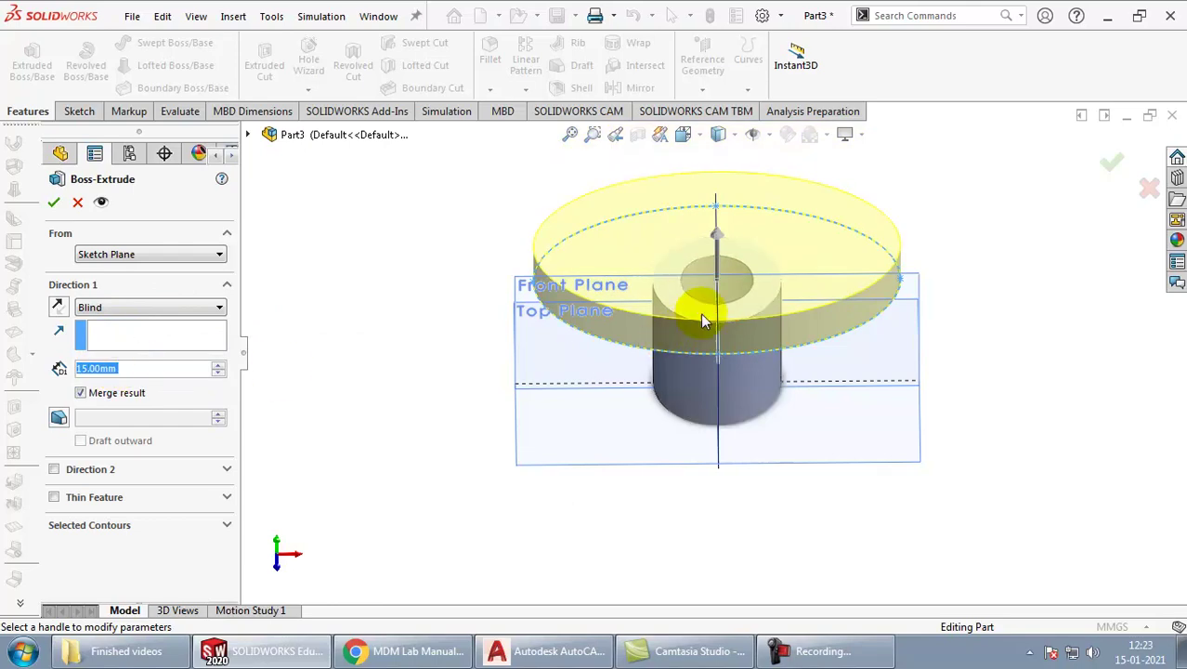
left_click(1110, 163)
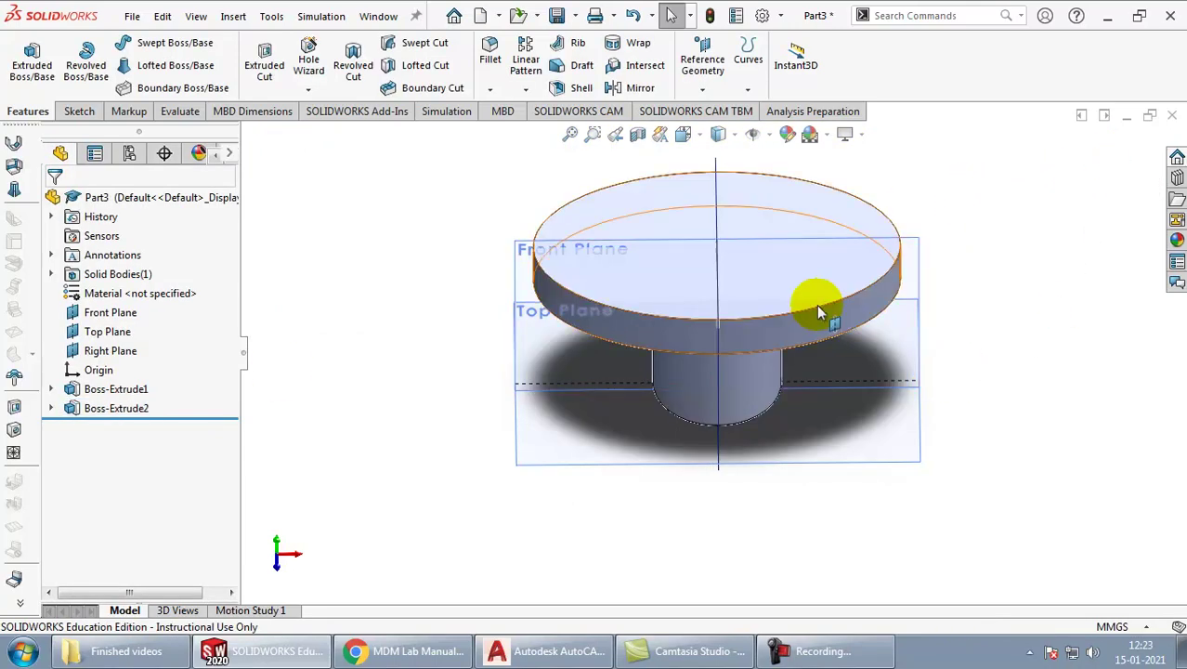
Step: Start a new sketch on the flange's top face, viewed straight down
mouse_move(769, 215)
middle_mouse_down()
mouse_move(871, 250)
mouse_move(862, 259)
middle_mouse_up()
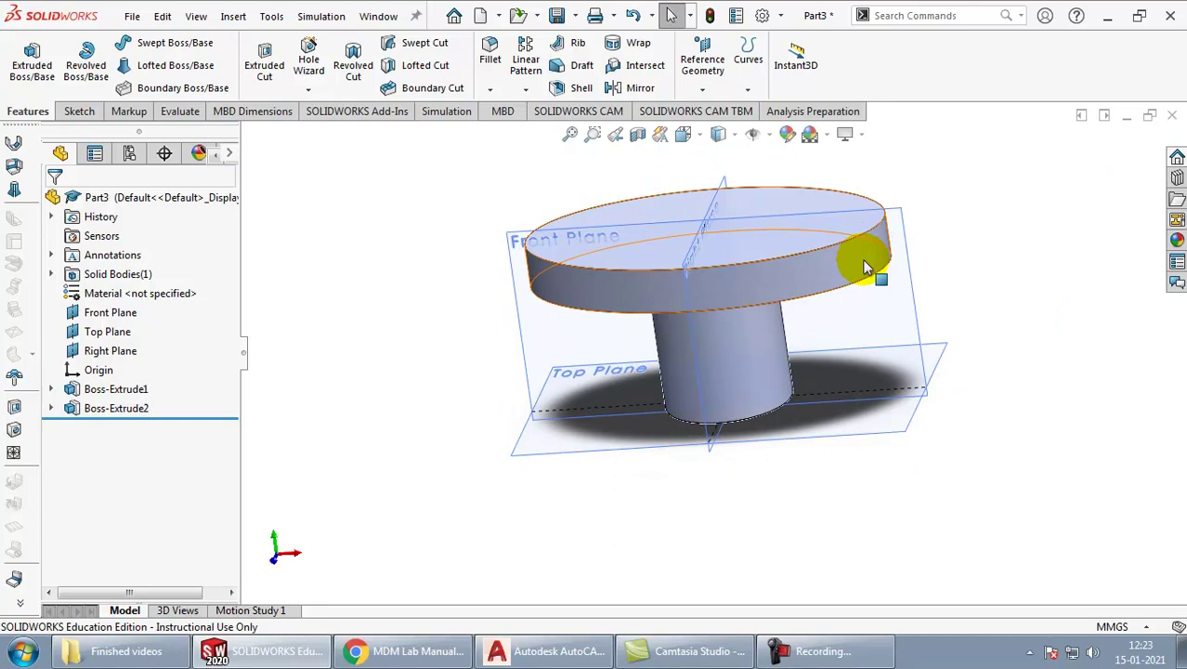
key("alt+Tab")
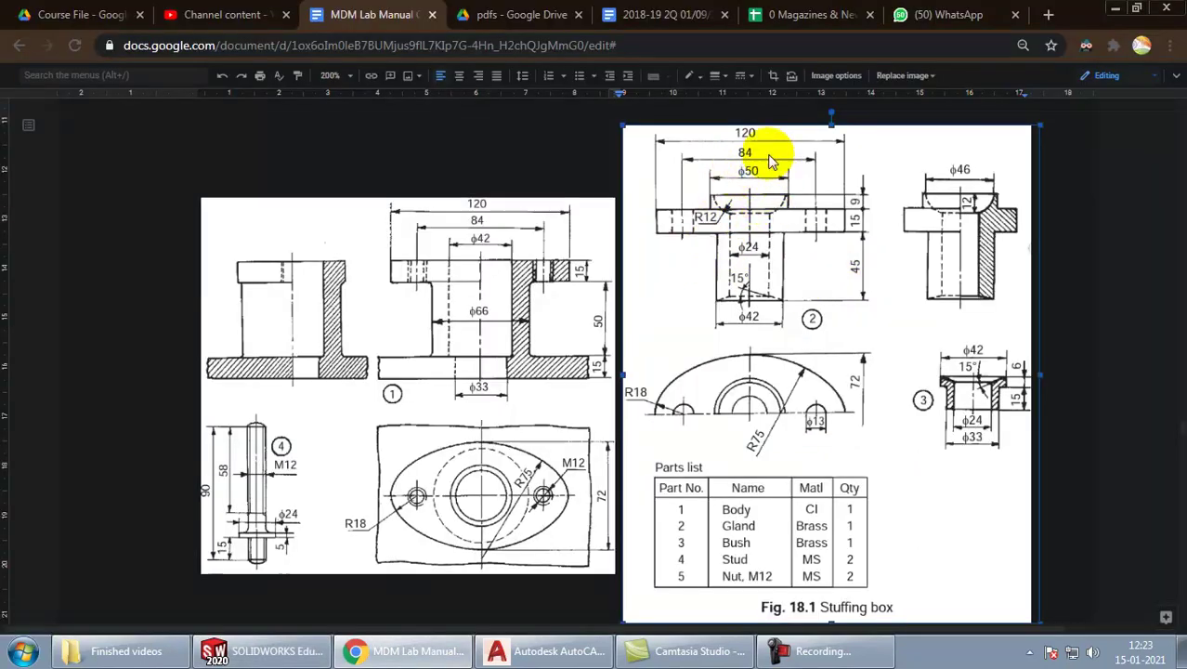
key("alt+Tab")
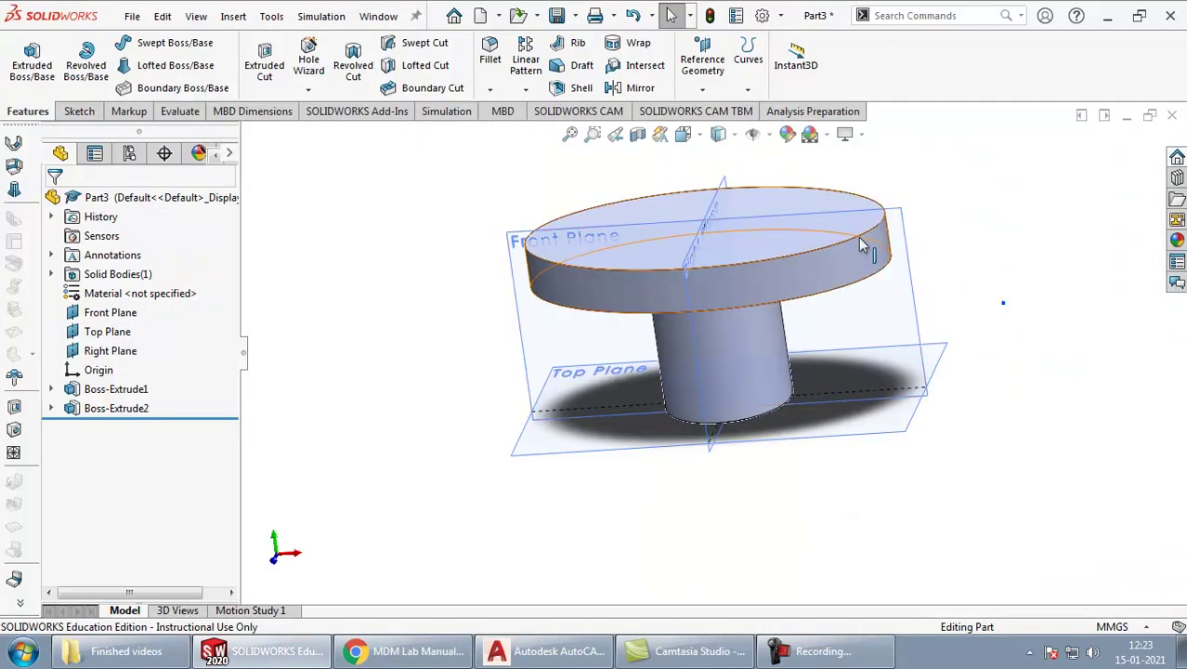
left_click(783, 200)
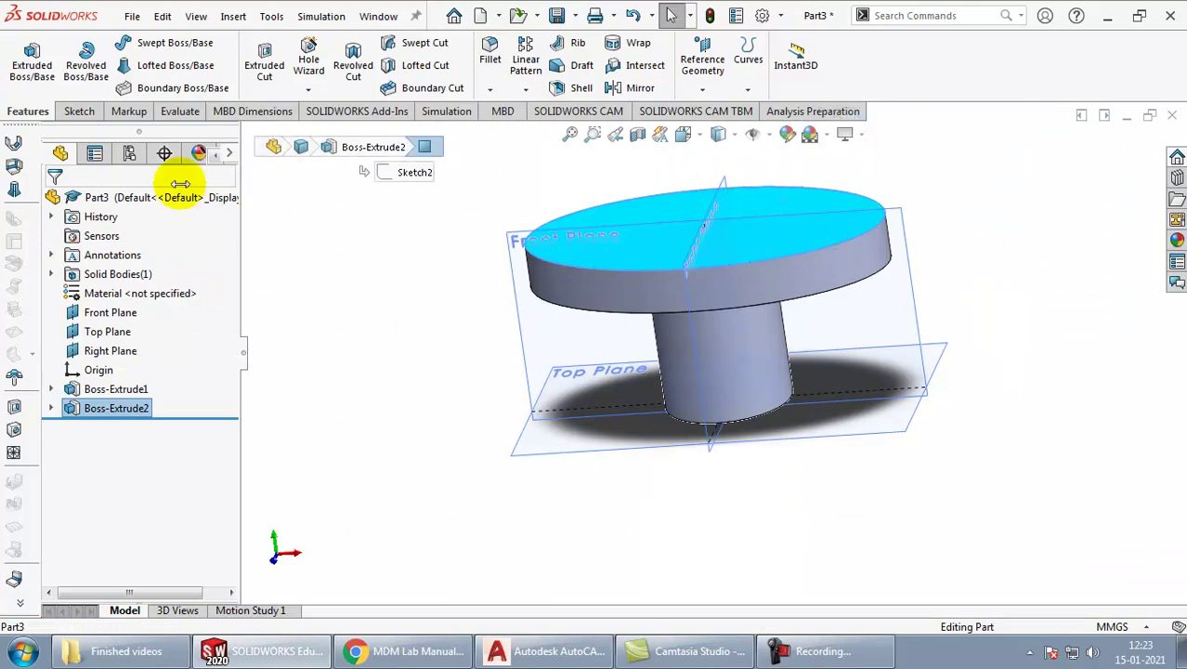
left_click(79, 111)
left_click(24, 58)
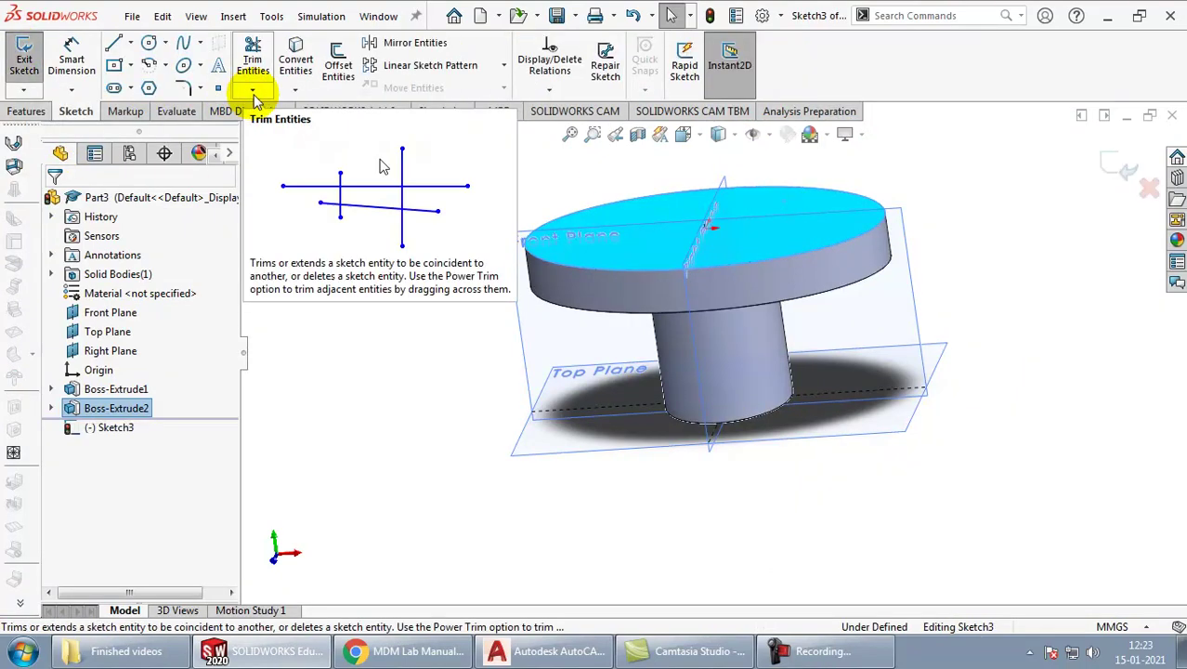
left_click(717, 135)
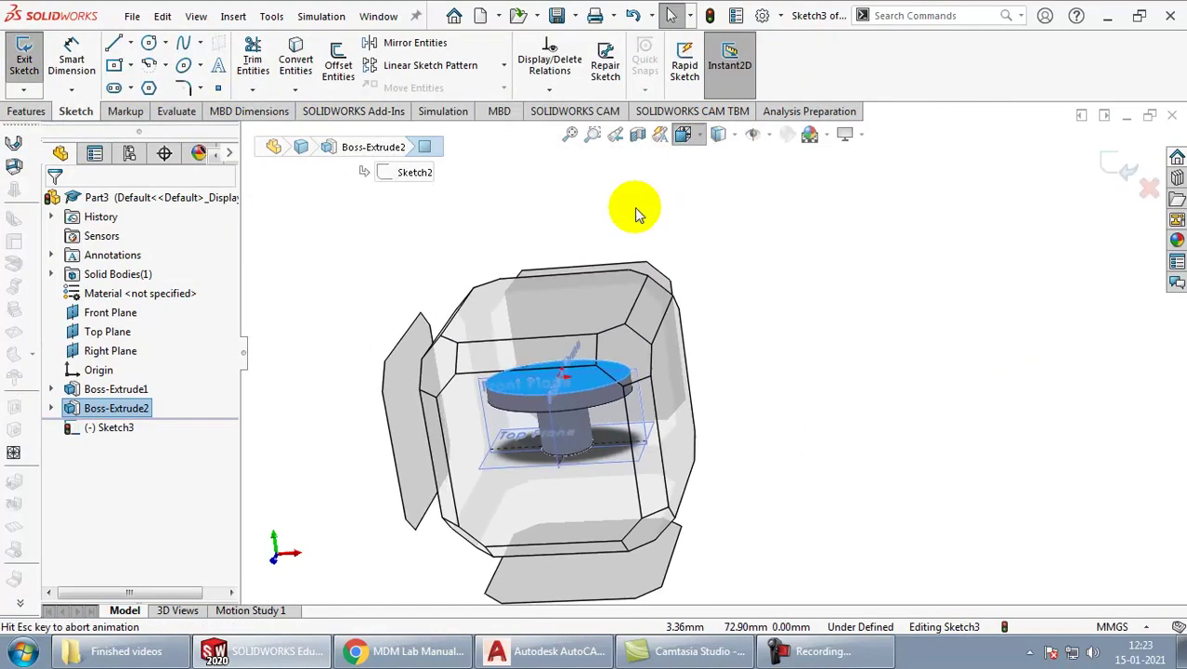
left_click(543, 310)
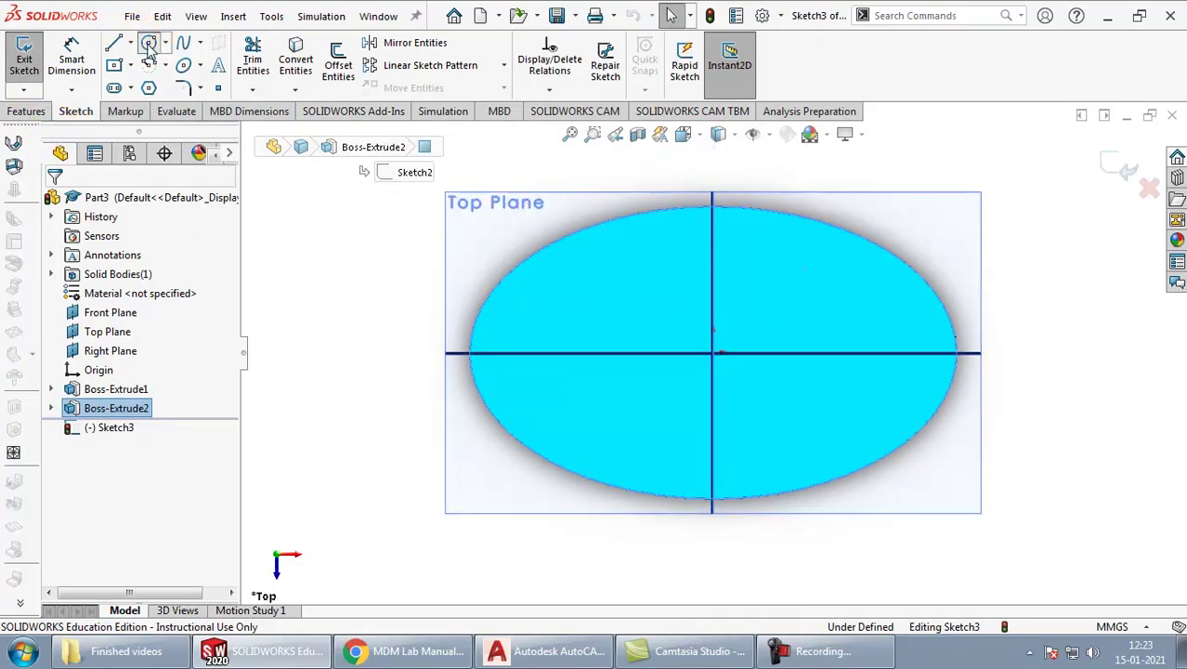
Step: Draw a Ø50 circle at the origin, exit the sketch, and select Sketch3
left_click(149, 43)
left_click(712, 353)
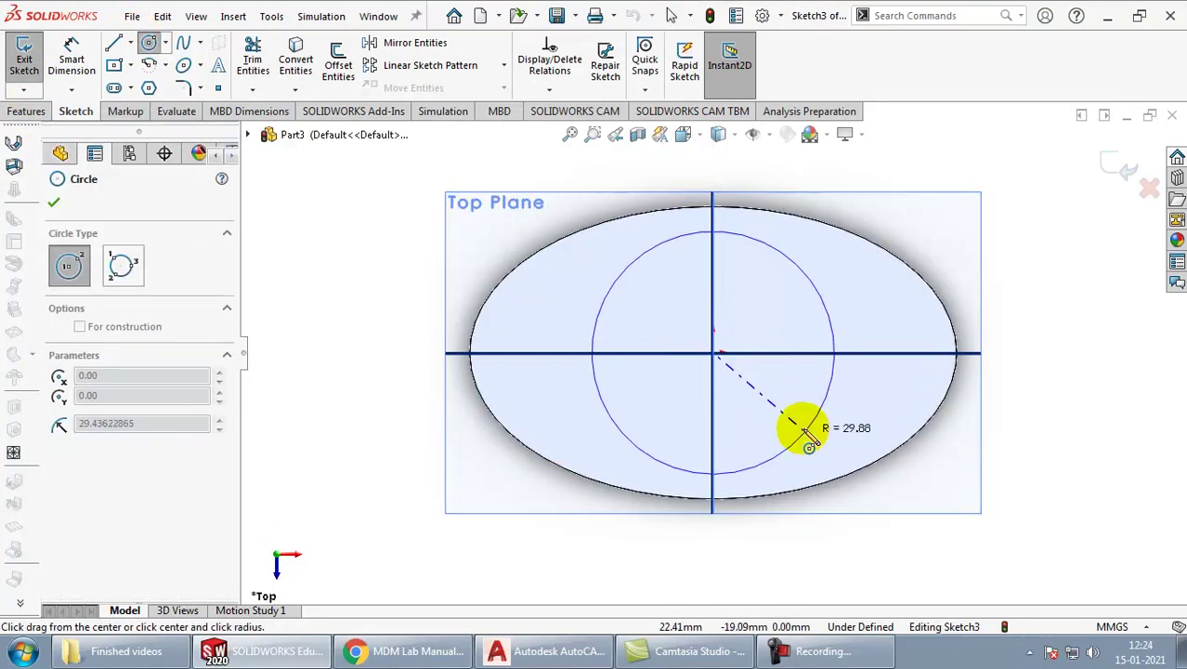
left_click(800, 428)
left_click(71, 58)
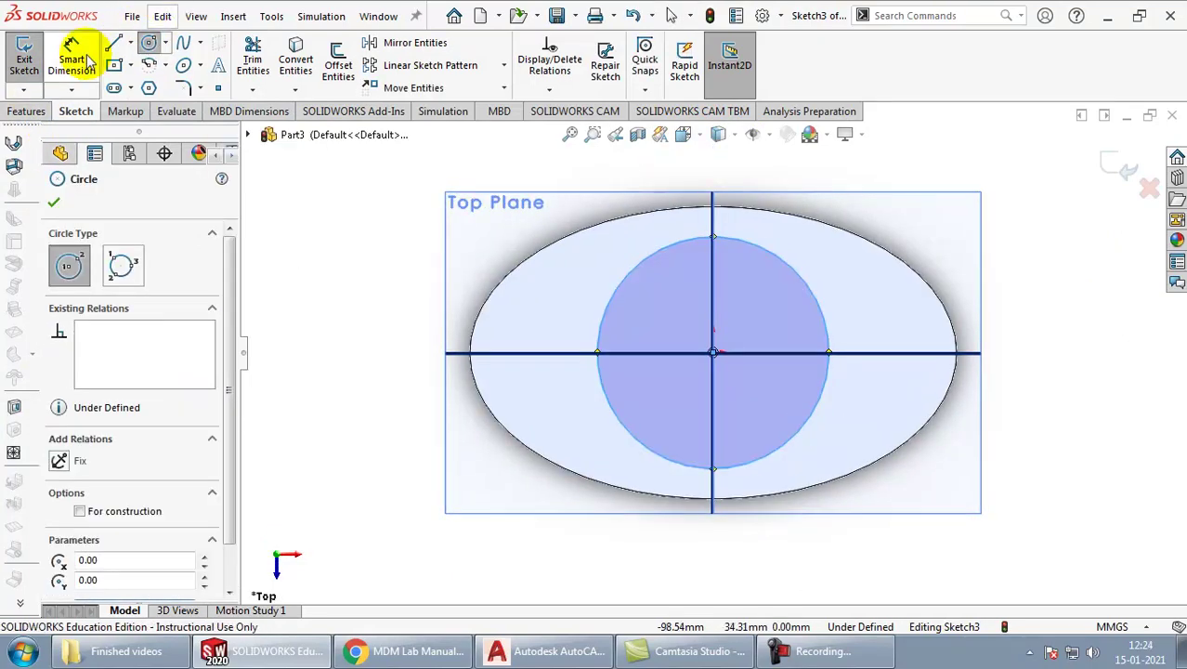
left_click(772, 252)
left_click(890, 223)
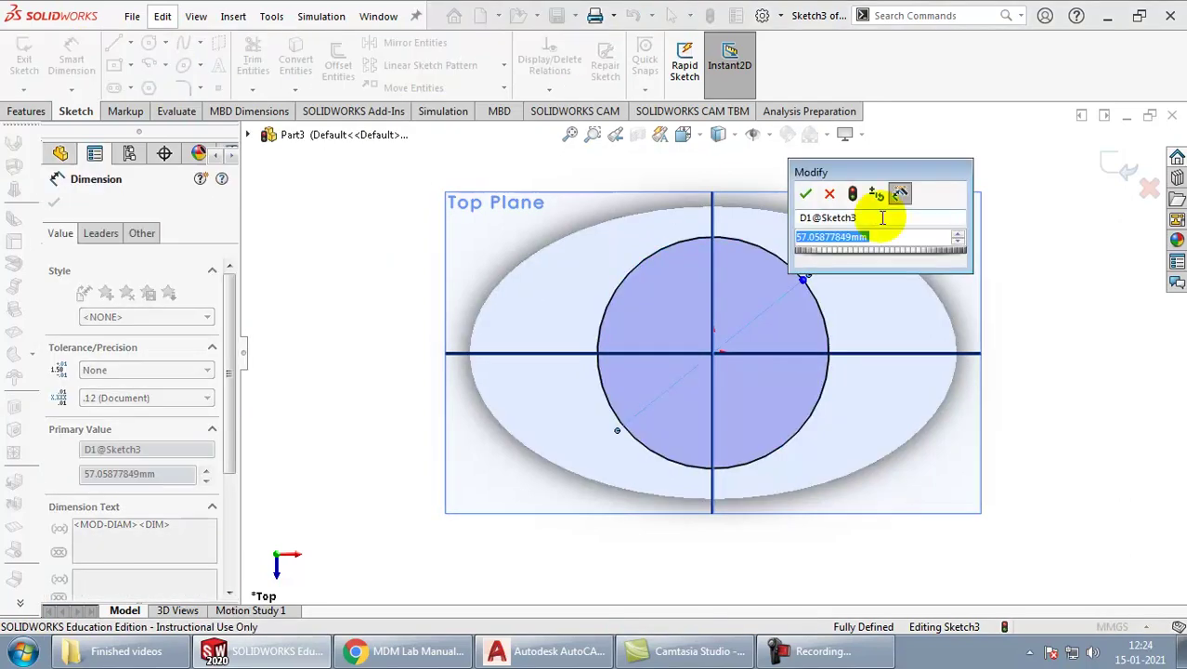
type("50")
key("Return")
left_click(1020, 233)
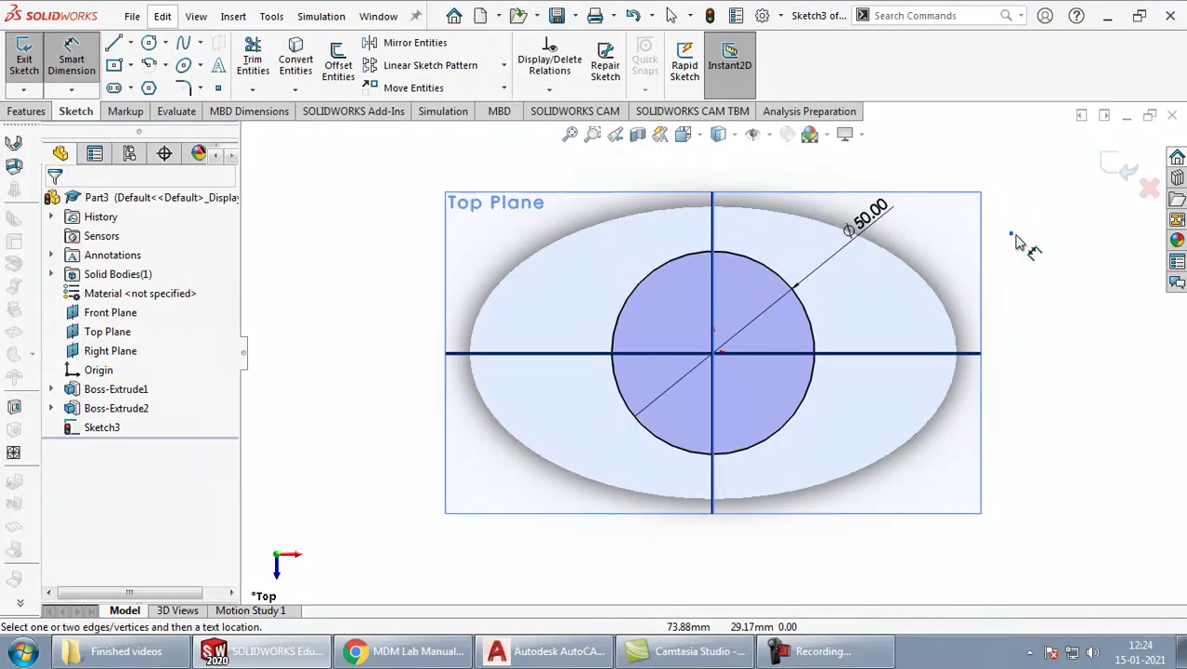
left_click(1113, 175)
left_click(1074, 374)
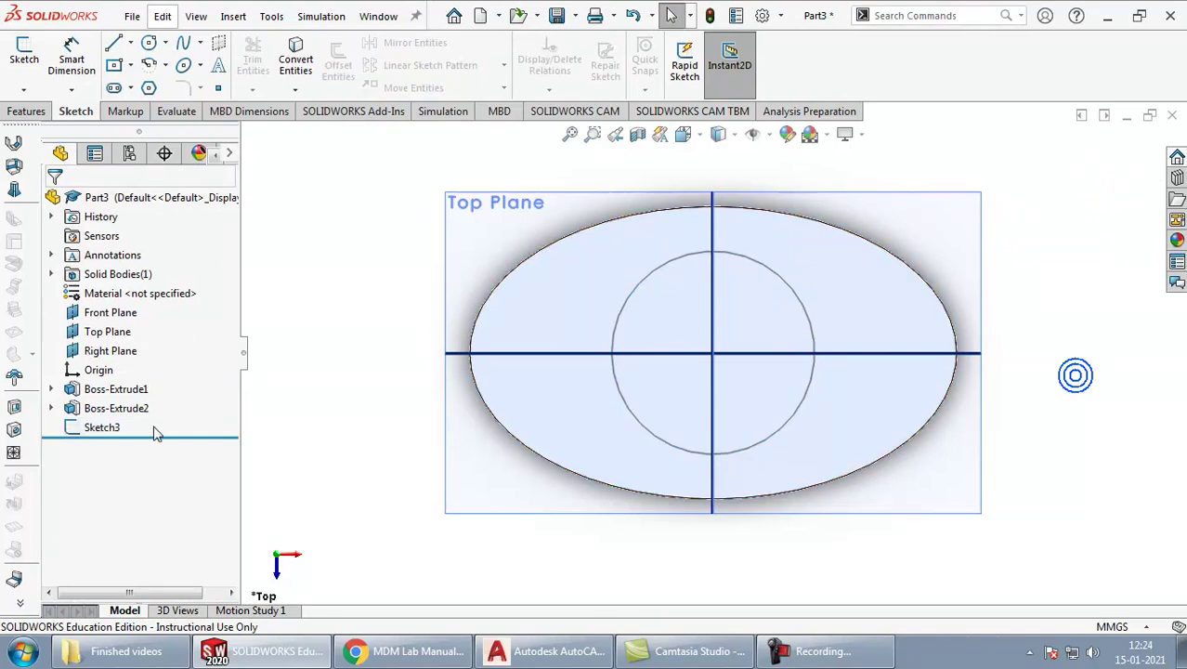
left_click(100, 428)
Step: Extrude the Ø50 circle sketch 9 mm into a boss on the flange
left_click(27, 111)
left_click(29, 82)
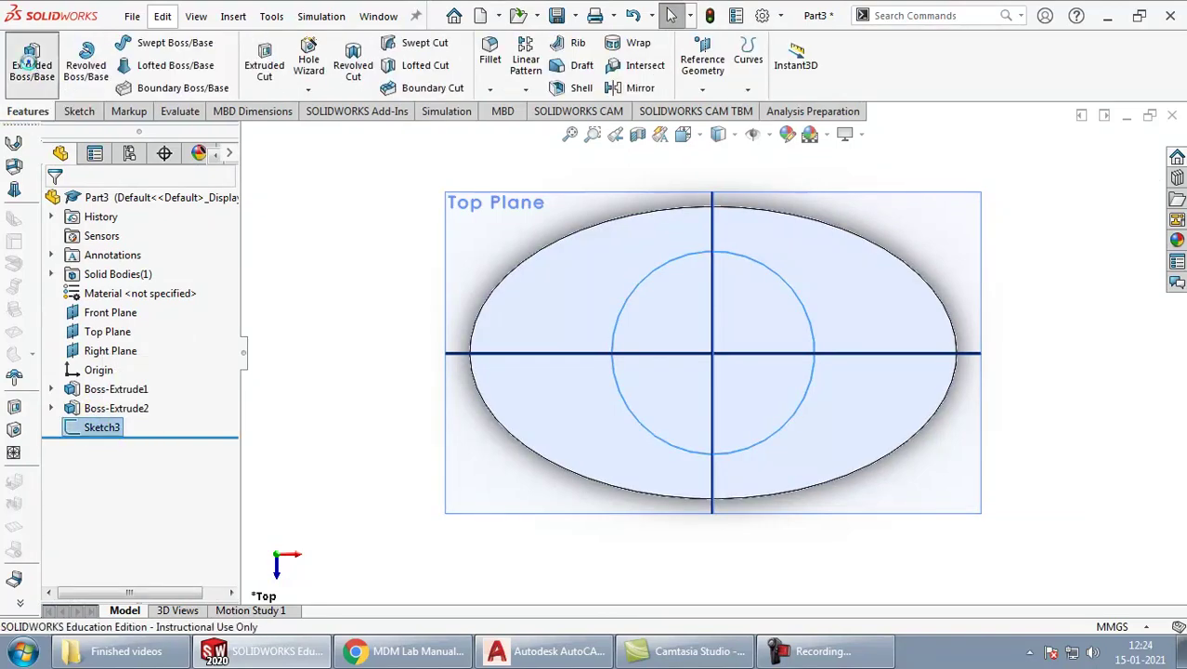
key("alt+Tab")
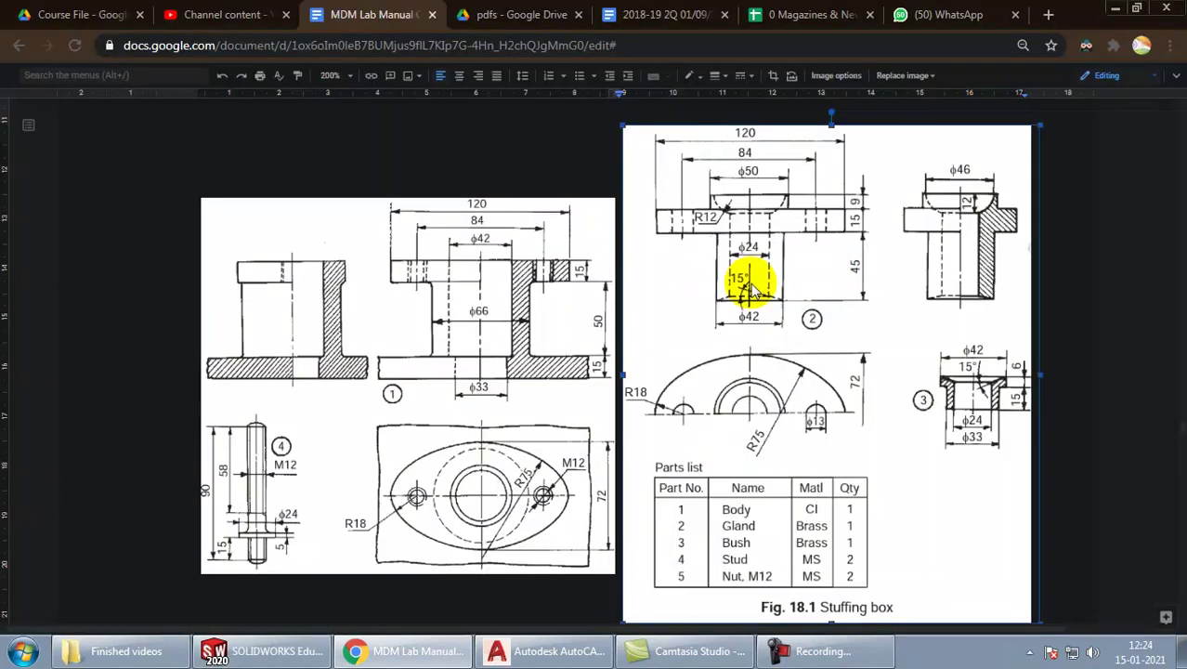
key("alt+Tab")
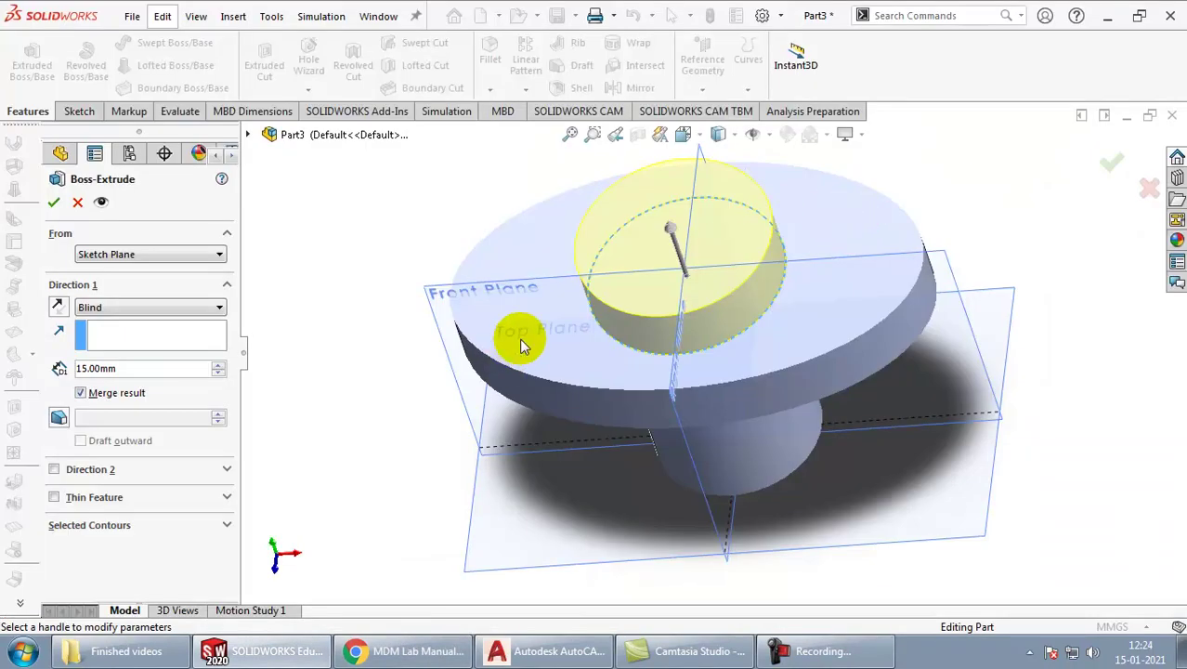
left_click(98, 370)
type("9")
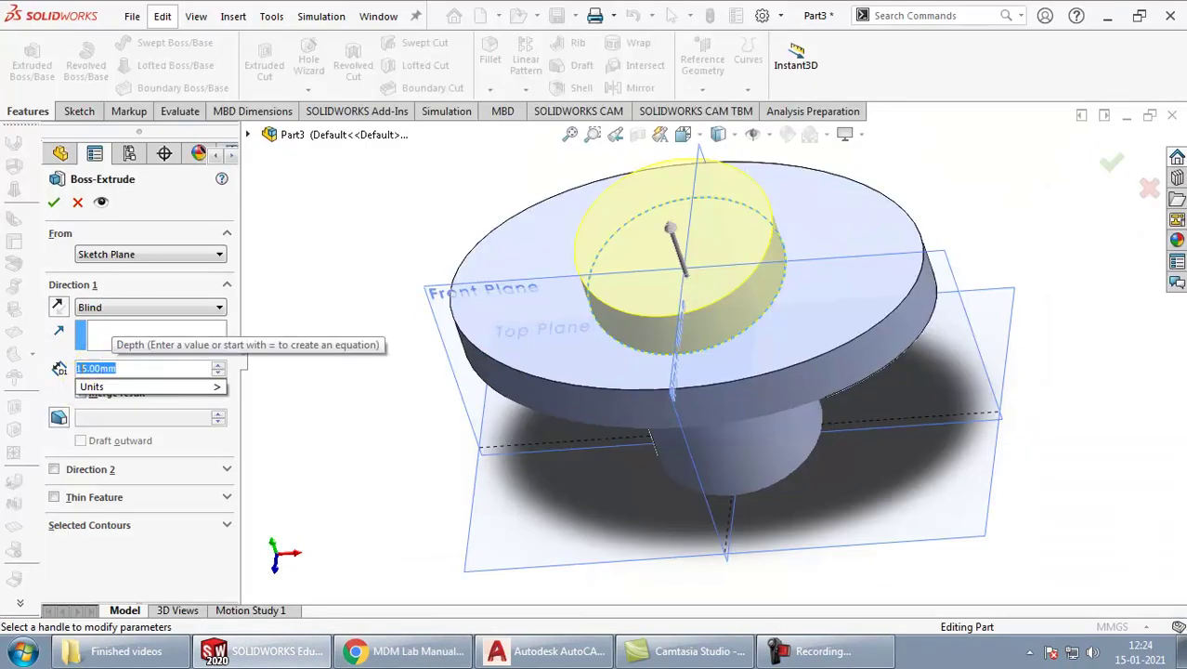
key("Return")
key("Return")
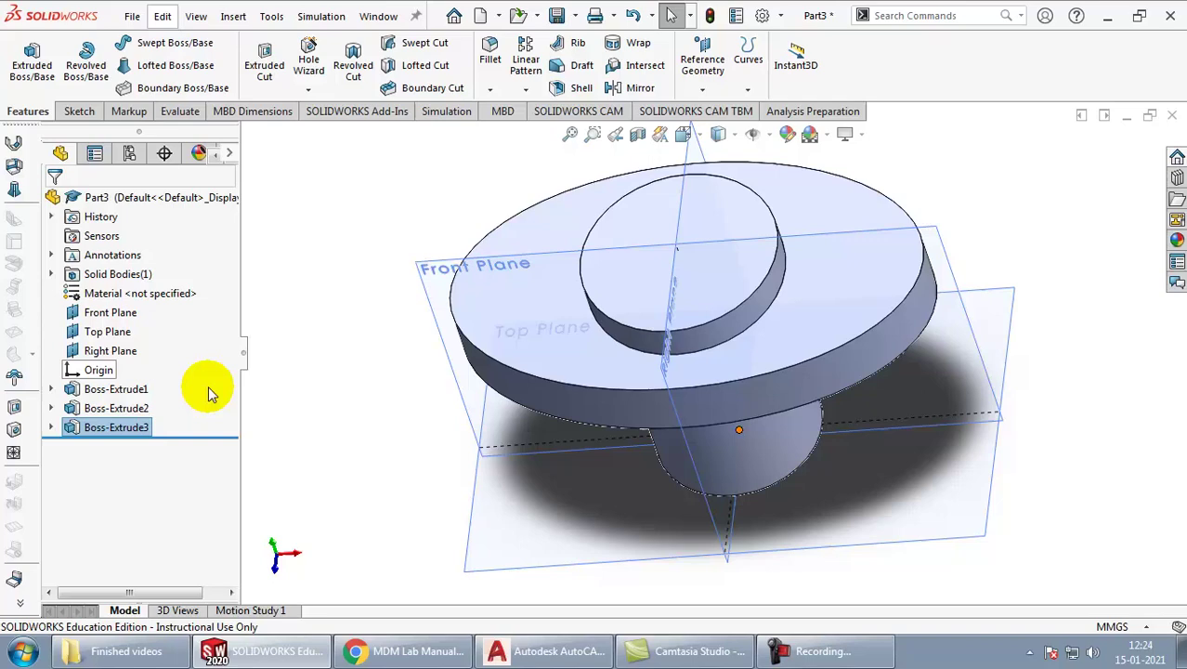
Step: Inspect the stepped body against the drawing and select the Front Plane
middle_click_drag(1003, 486, 948, 432)
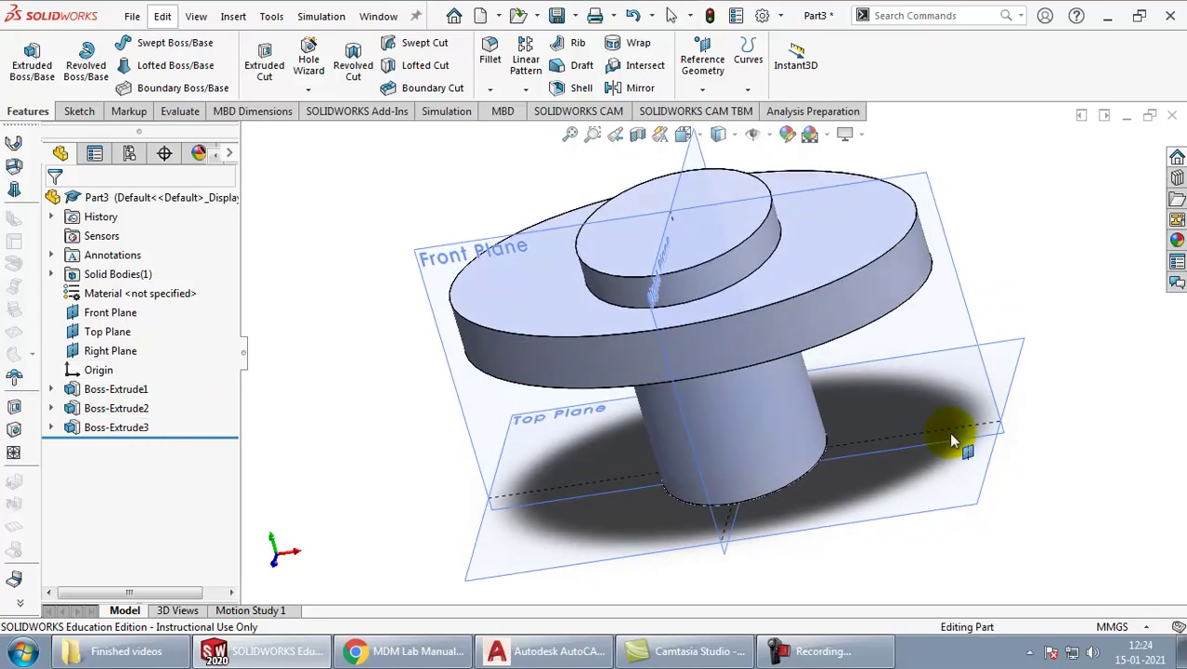
mouse_move(761, 222)
middle_mouse_down()
mouse_move(893, 379)
mouse_move(893, 332)
middle_mouse_up()
key("alt+Tab")
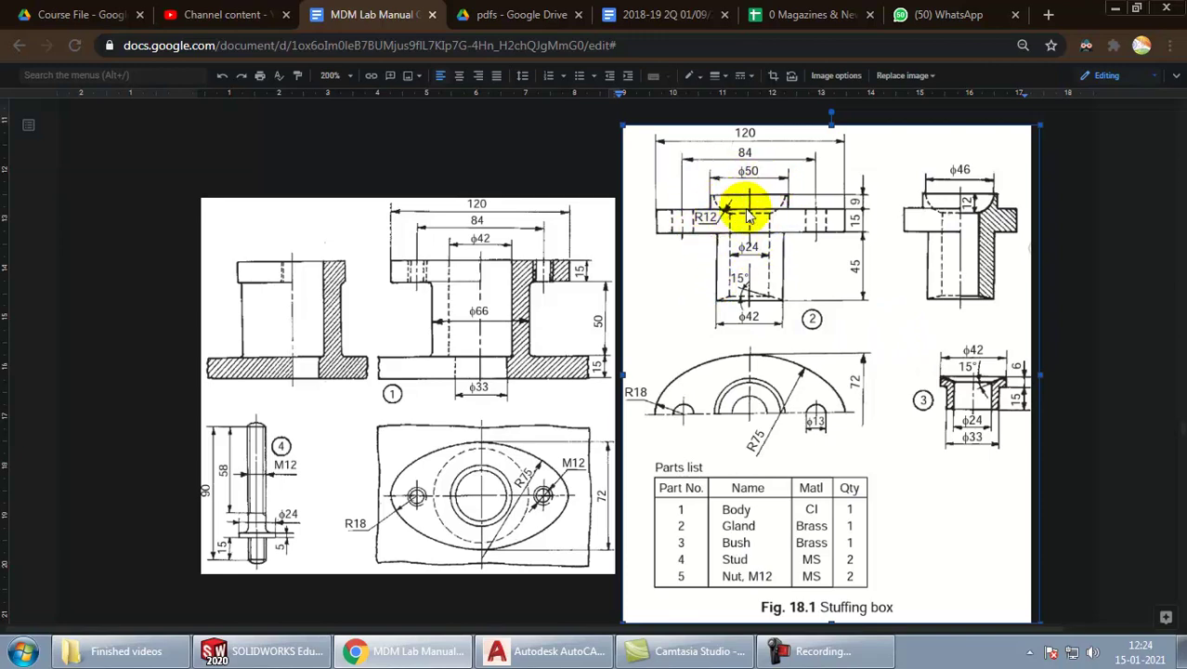
key("alt+Tab")
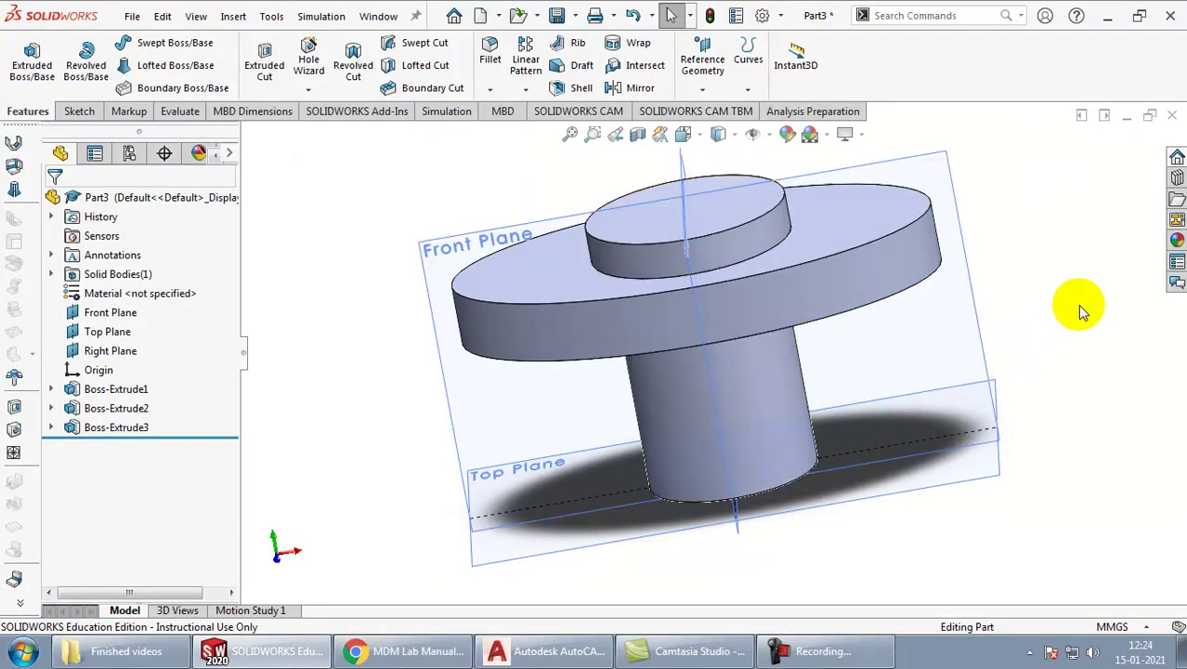
left_click(960, 266)
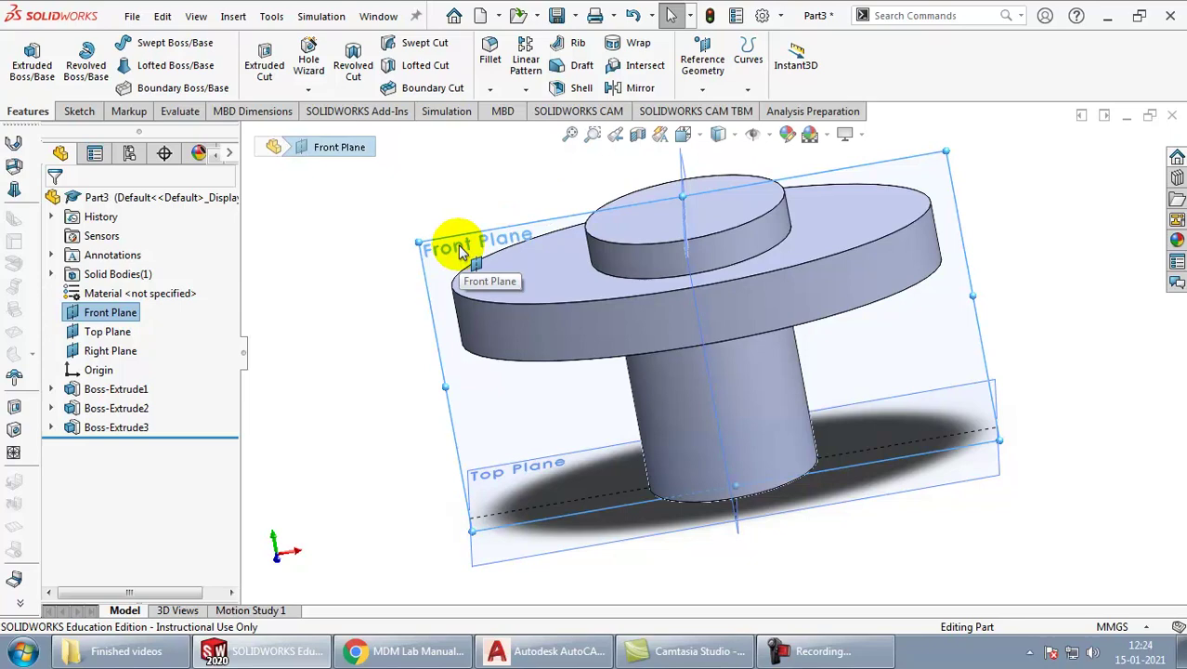
Step: Open Sketch4 on the Front Plane in Front view, with the reference drawing alongside
left_click(79, 111)
left_click(24, 59)
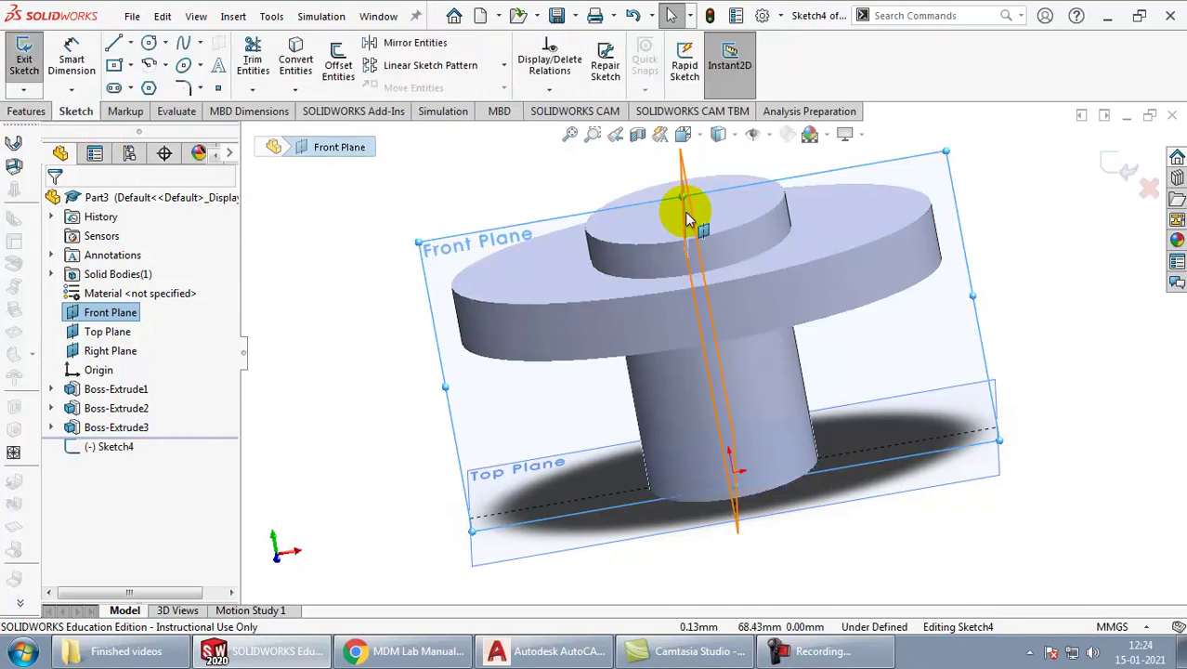
left_click(718, 133)
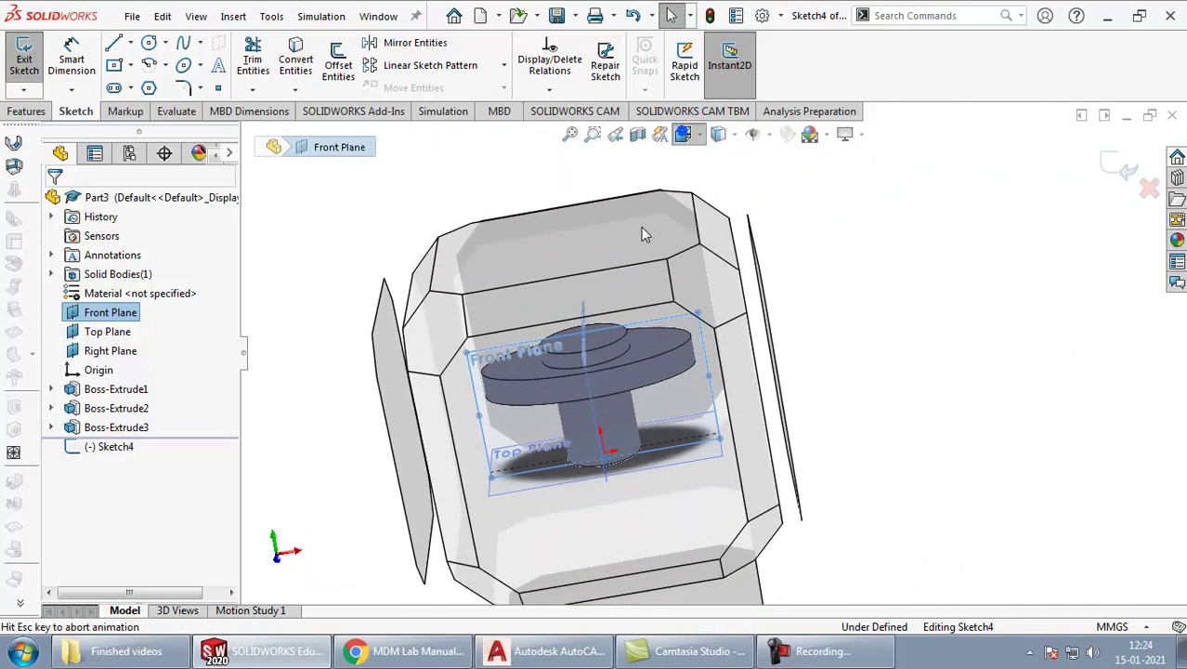
left_click(560, 511)
key("alt+Tab")
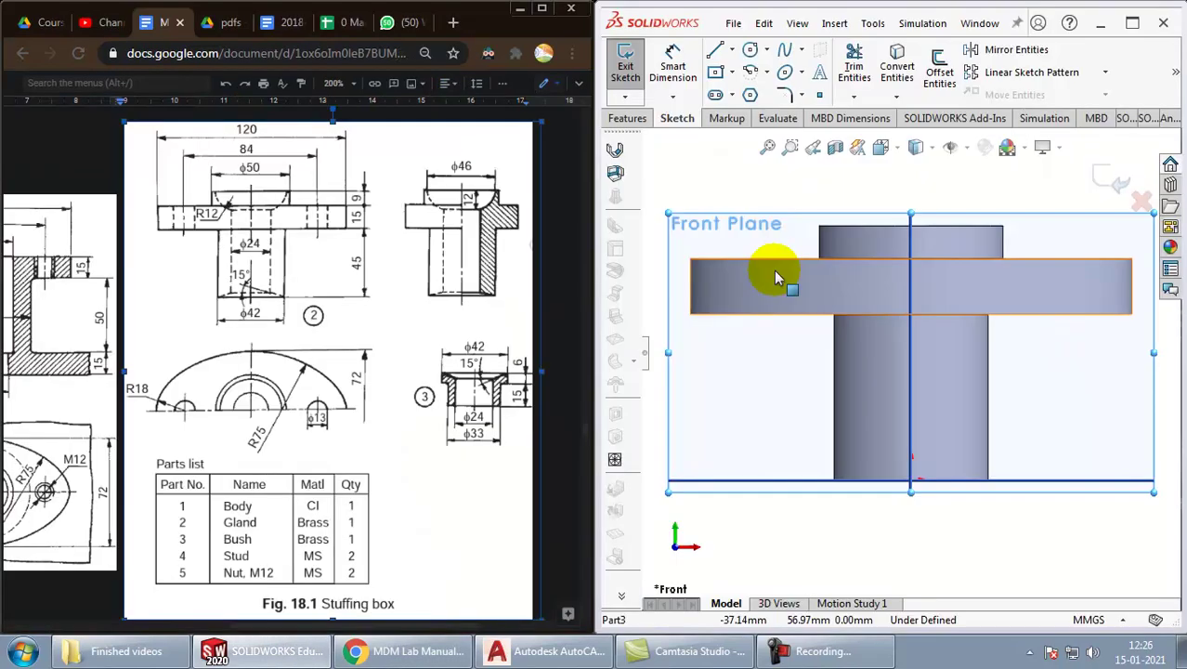
left_click(774, 271)
Step: Draw the closed bore half-profile with a counterbore step and tapered bottom down to the axis
left_click(716, 49)
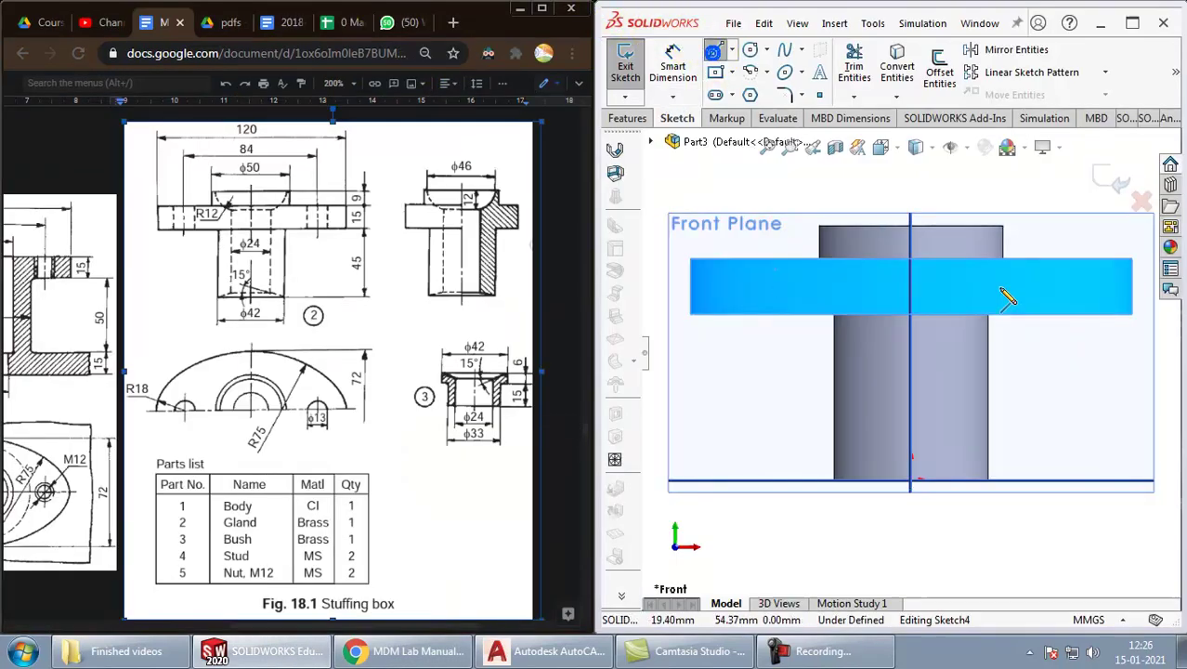
left_click(981, 227)
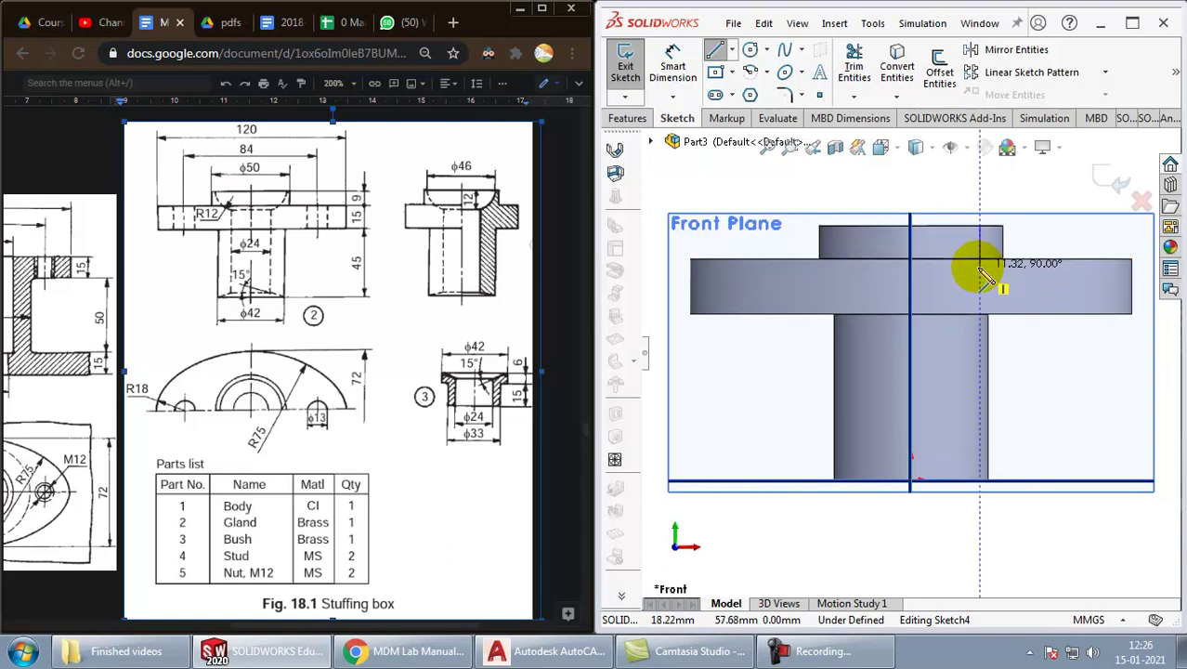
left_click(980, 267)
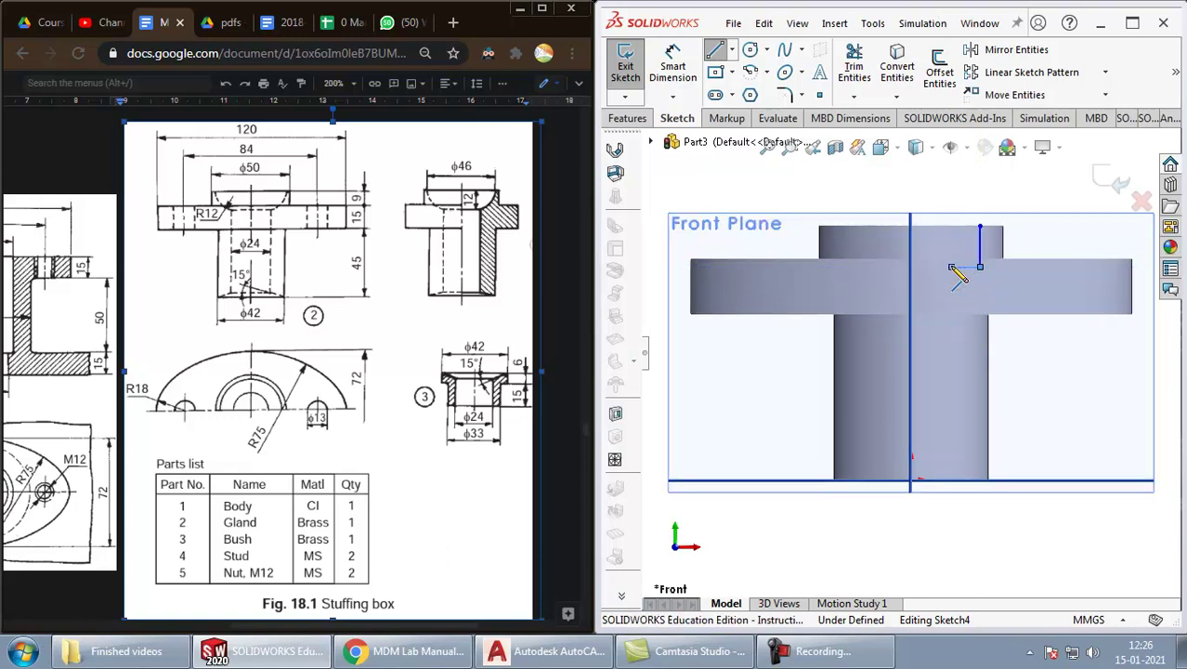
left_click(951, 267)
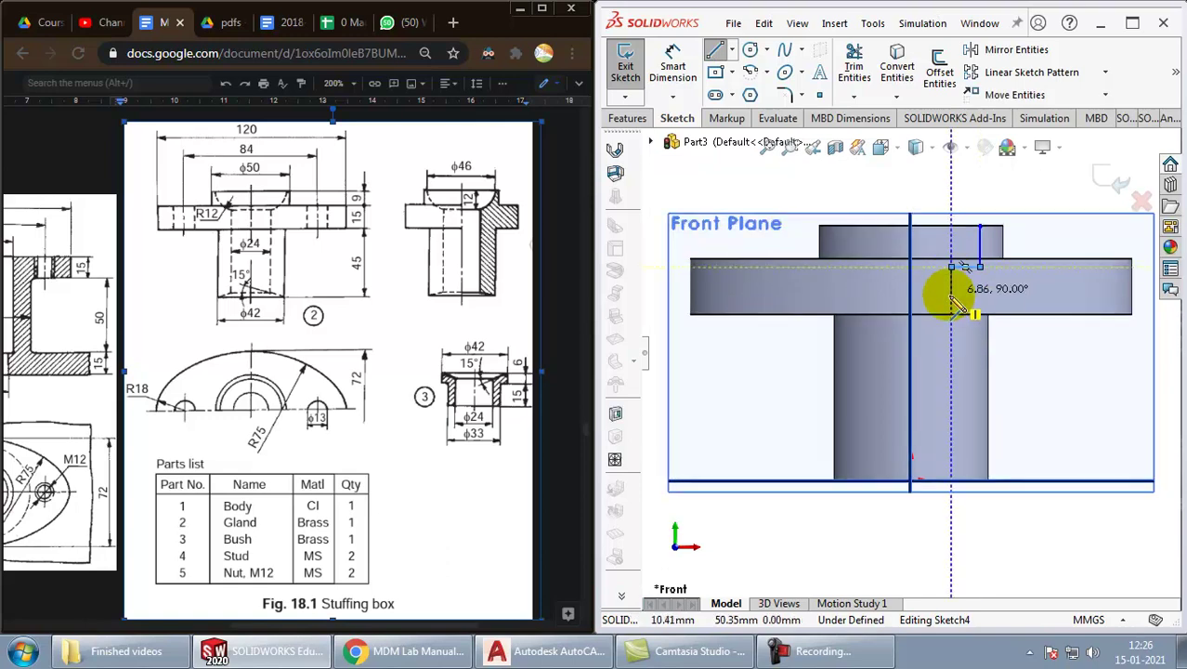
left_click(952, 459)
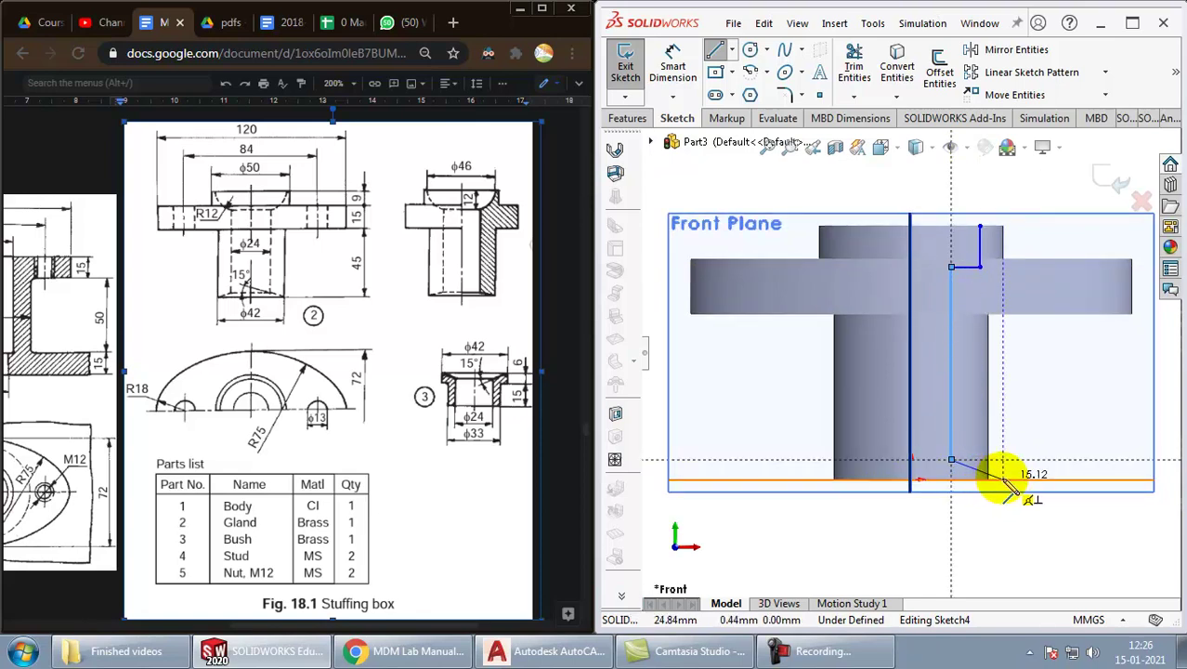
left_click(1003, 479)
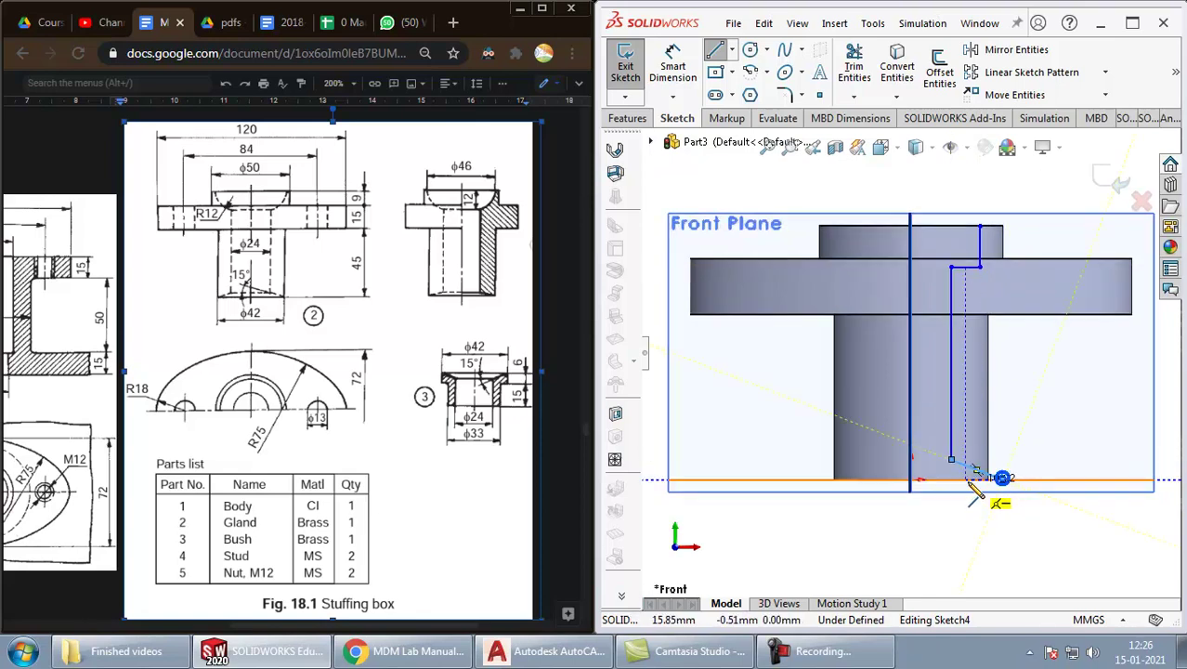
left_click(911, 480)
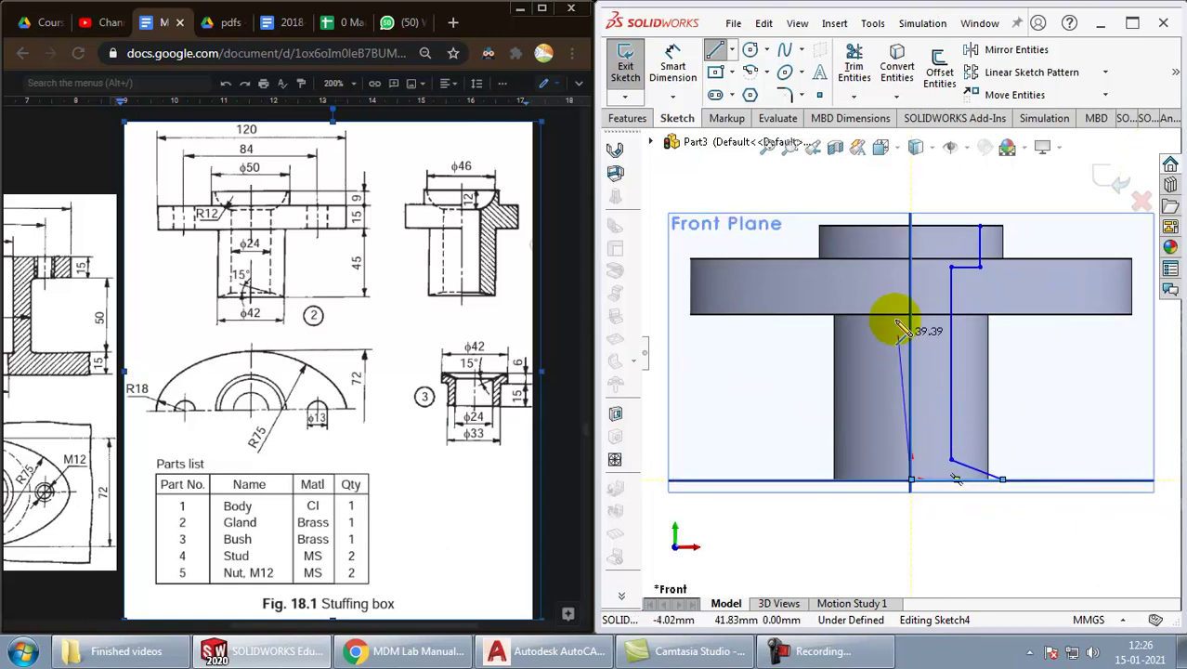
left_click(910, 223)
left_click(980, 226)
key("Escape")
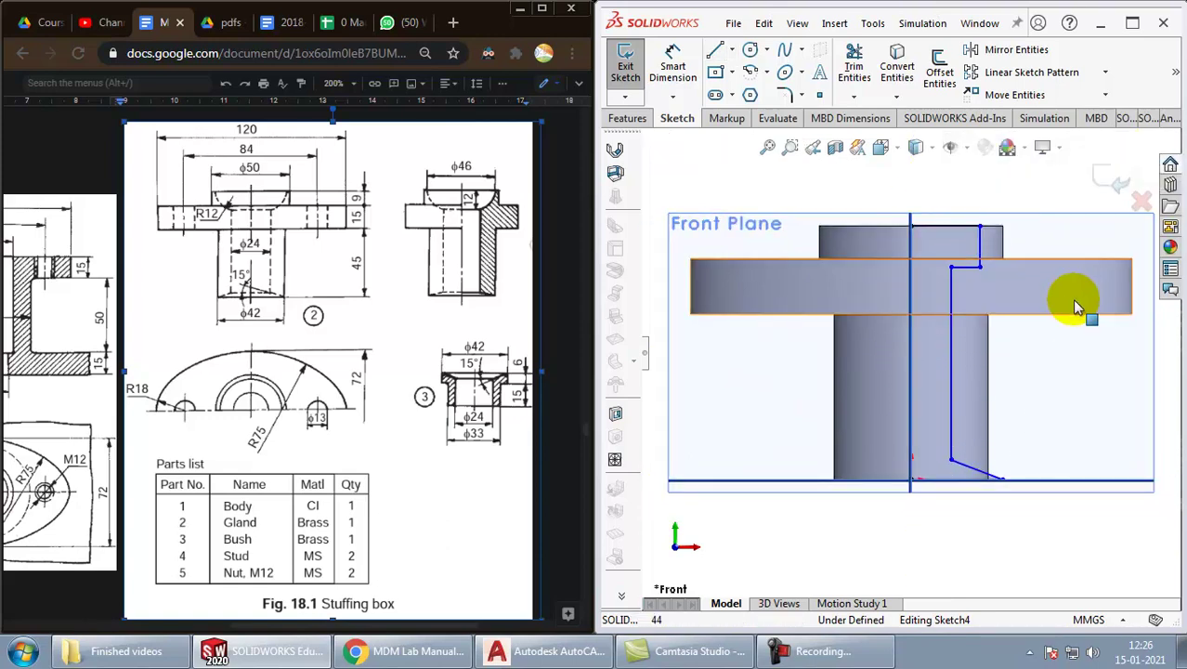
Step: Drag the counterbore step corner lower and inward to reshape the step
left_click_drag(982, 267, 986, 295)
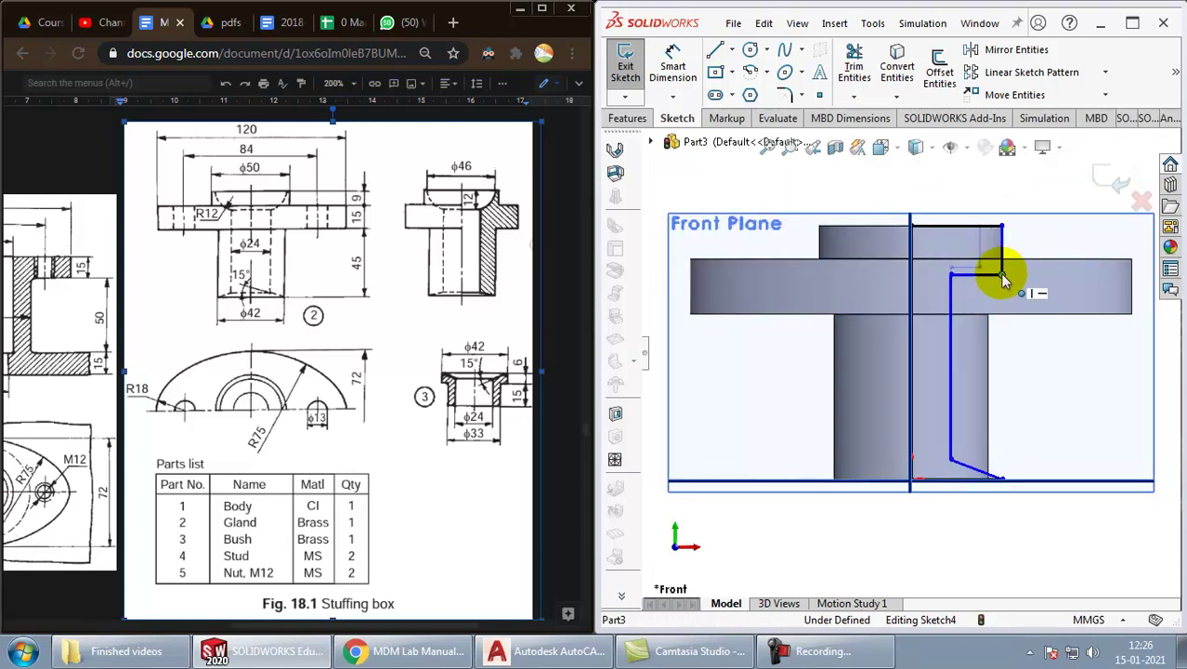
left_click(957, 282)
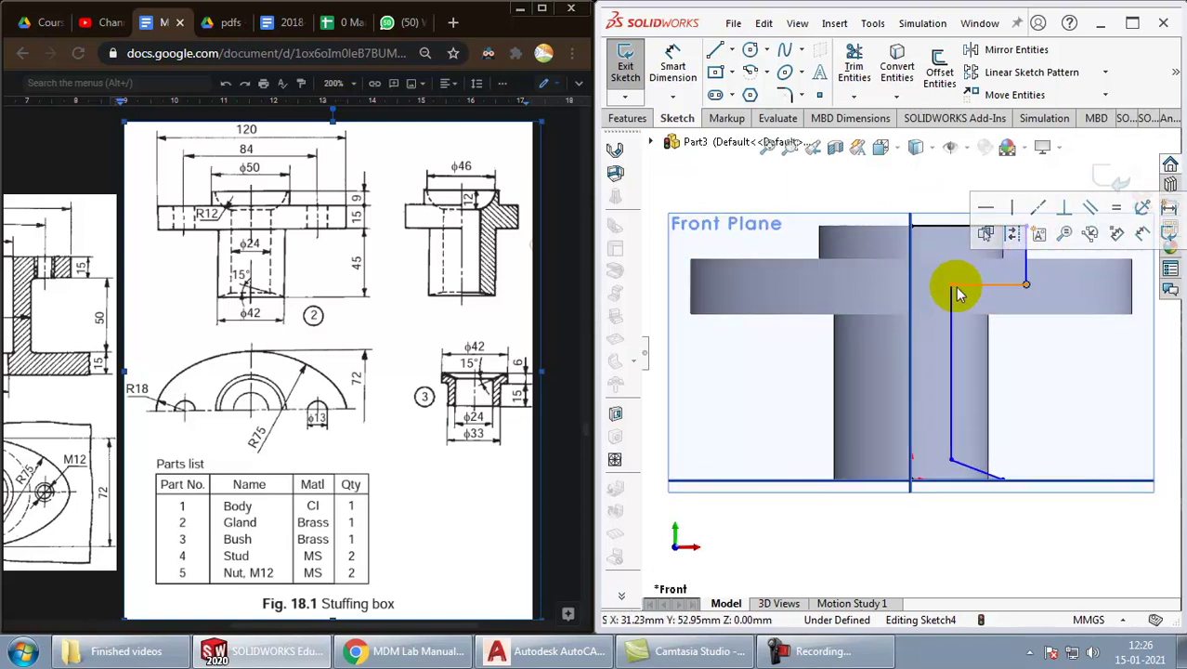
left_click_drag(1022, 285, 985, 279)
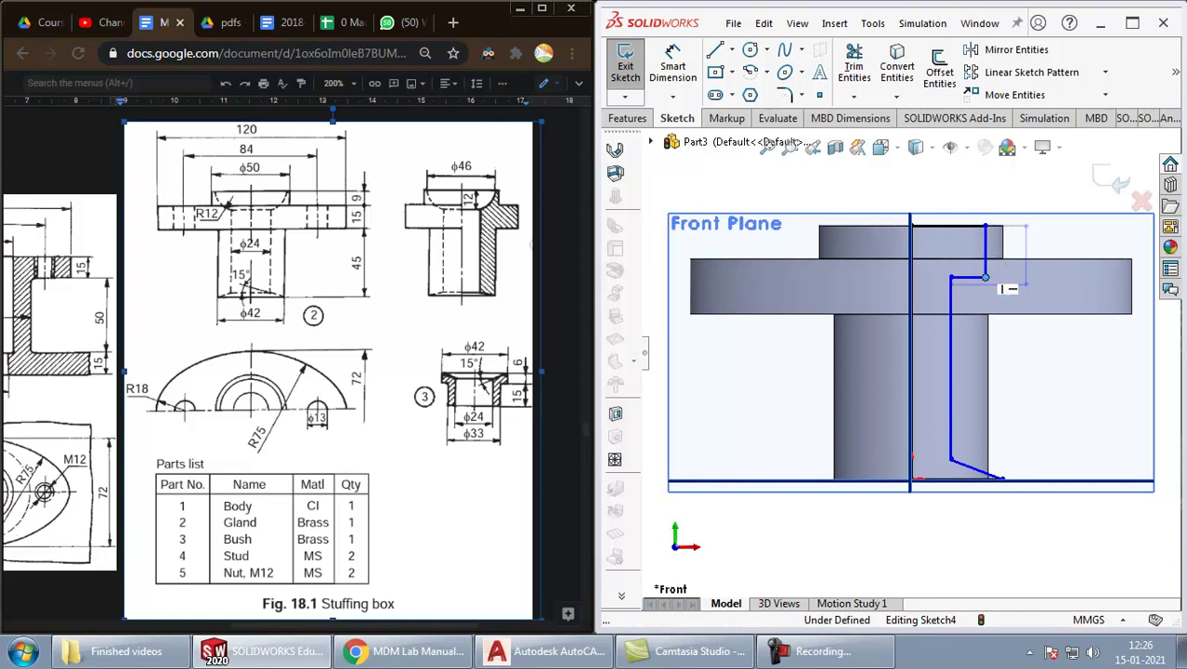
left_click(1041, 502)
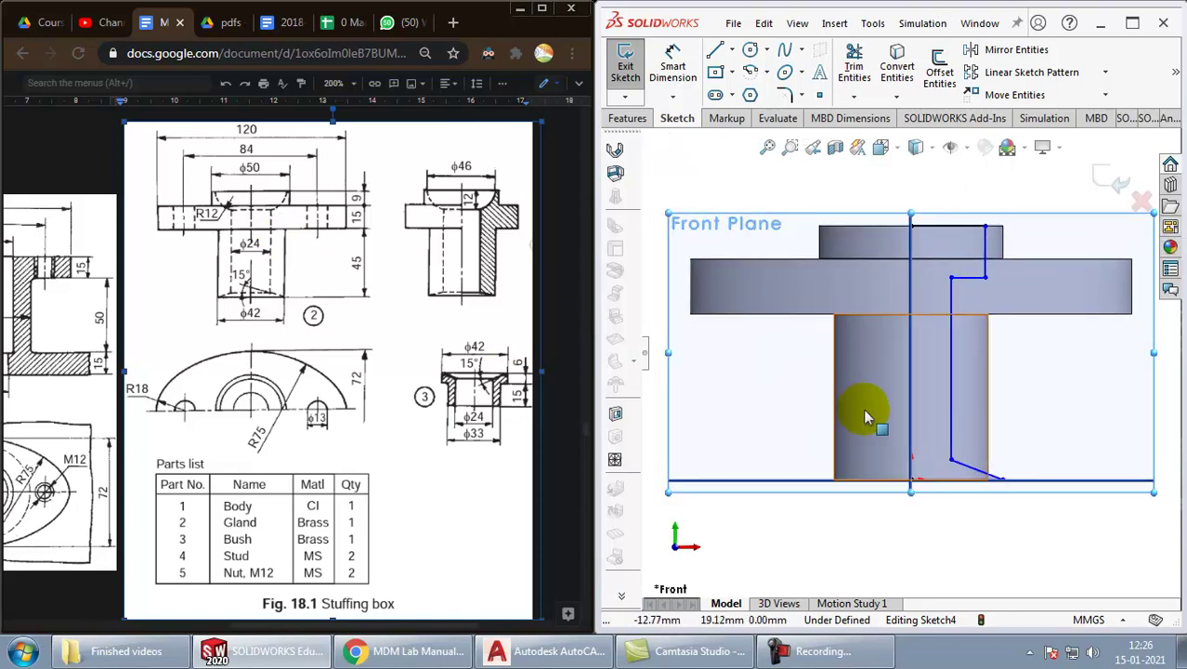
Step: Convert the lower cylinder's right outer wall edge into Sketch4 as a line
left_click(990, 444)
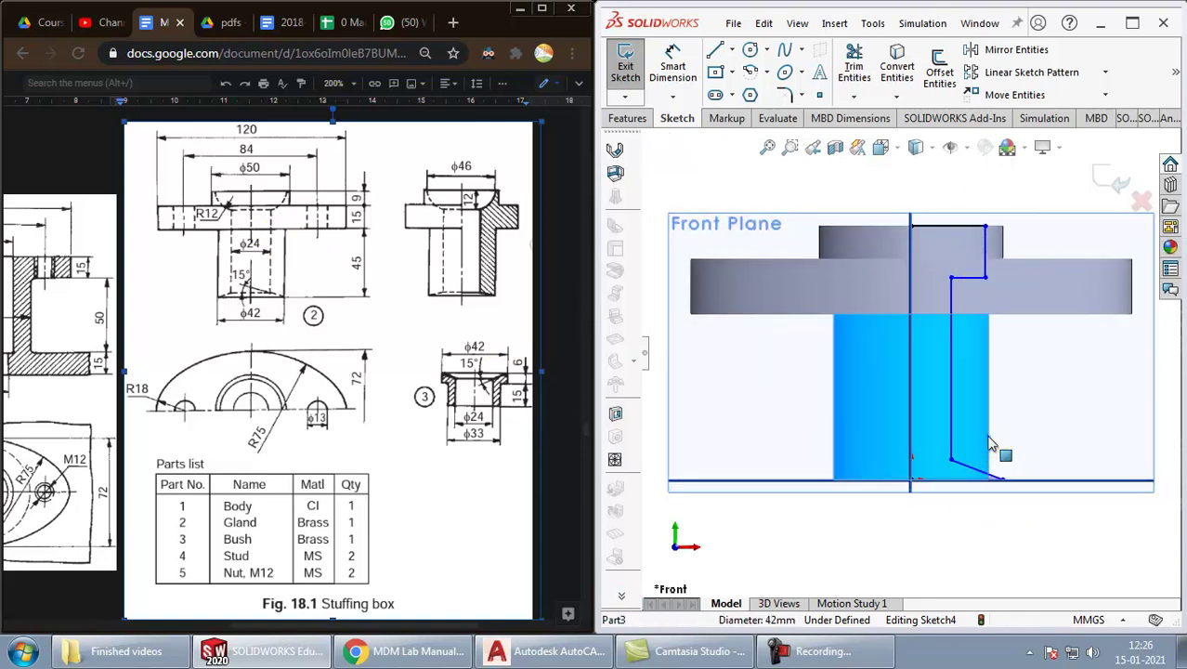
left_click(1021, 429)
left_click(1083, 384)
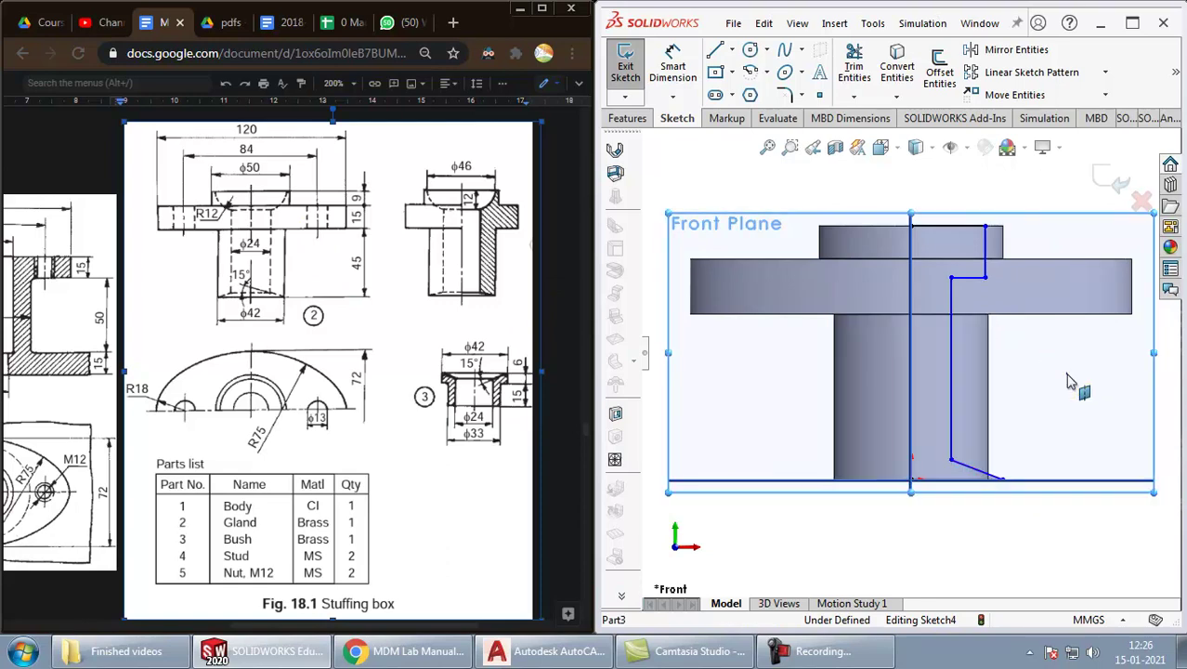
left_click(897, 69)
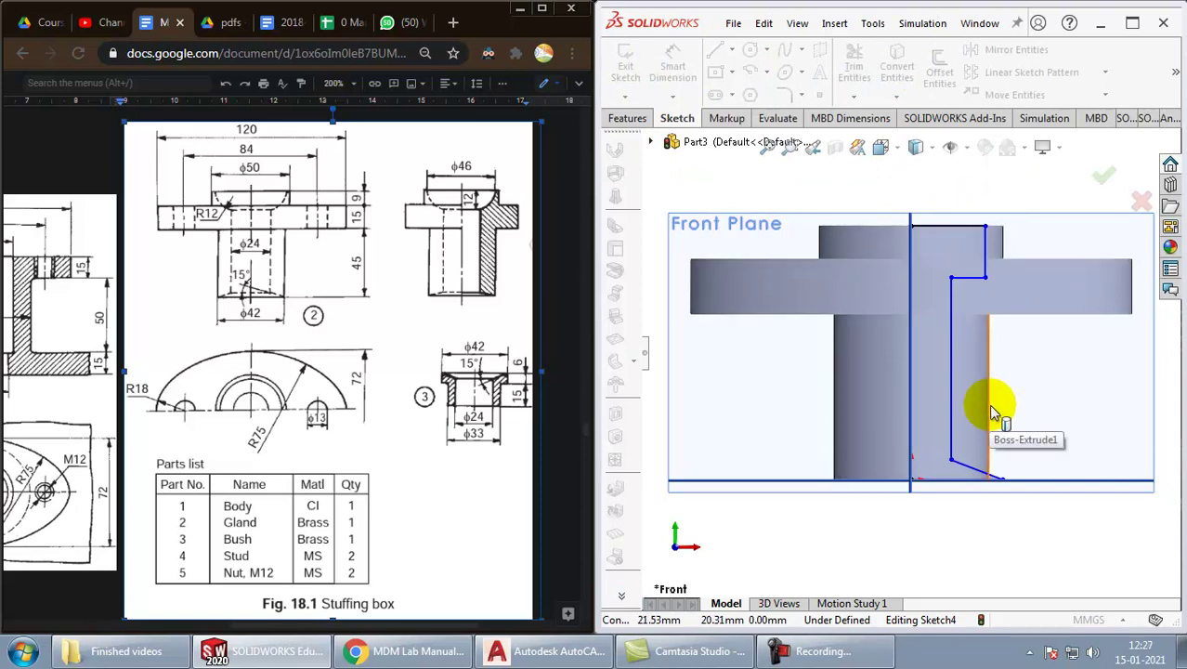
left_click(1056, 313)
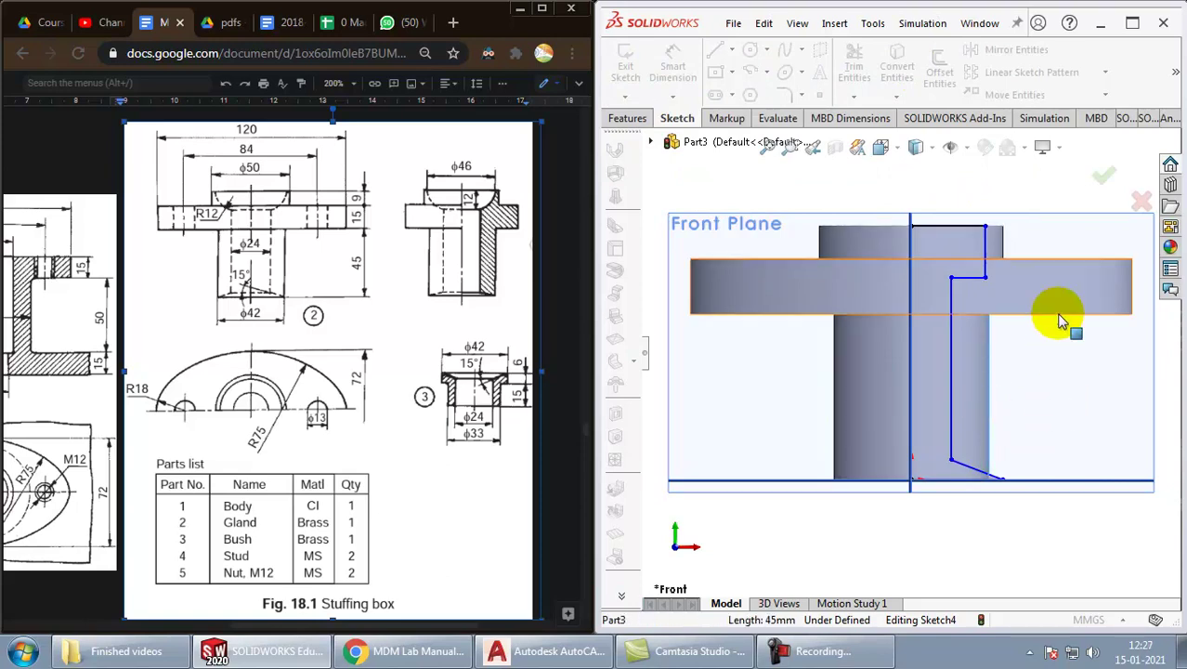
left_click(1103, 175)
Step: Orbit to check the sketch in 3D, then return to the front view
left_click(991, 403)
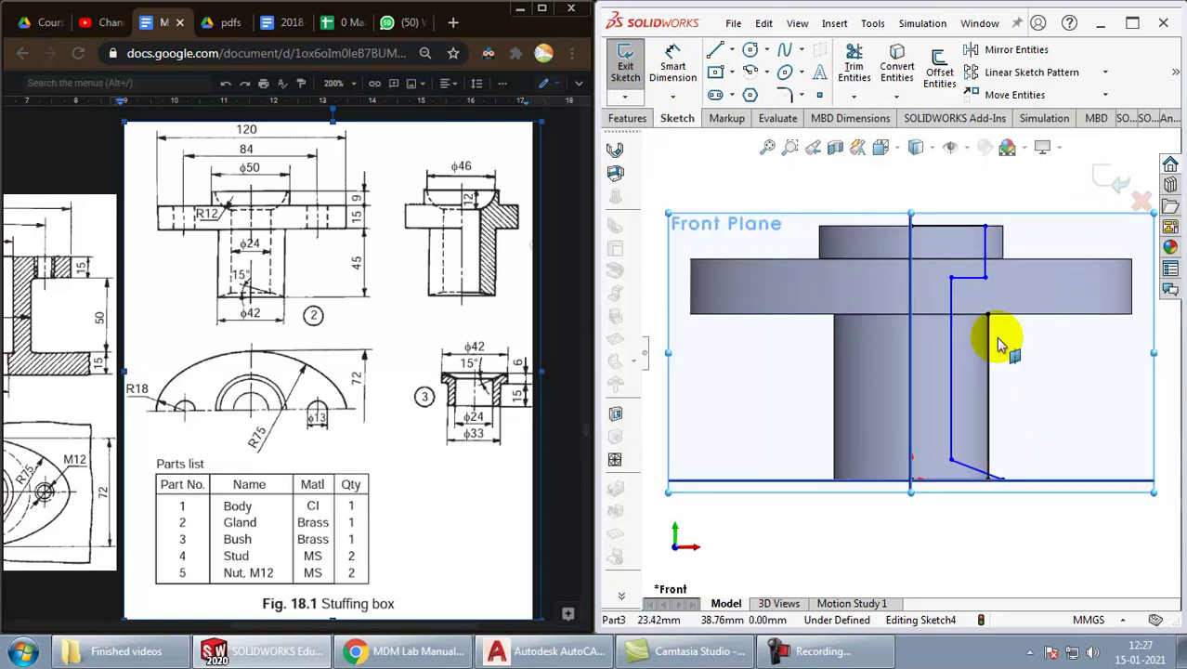
left_click(1045, 425)
middle_click_drag(1045, 425, 989, 468)
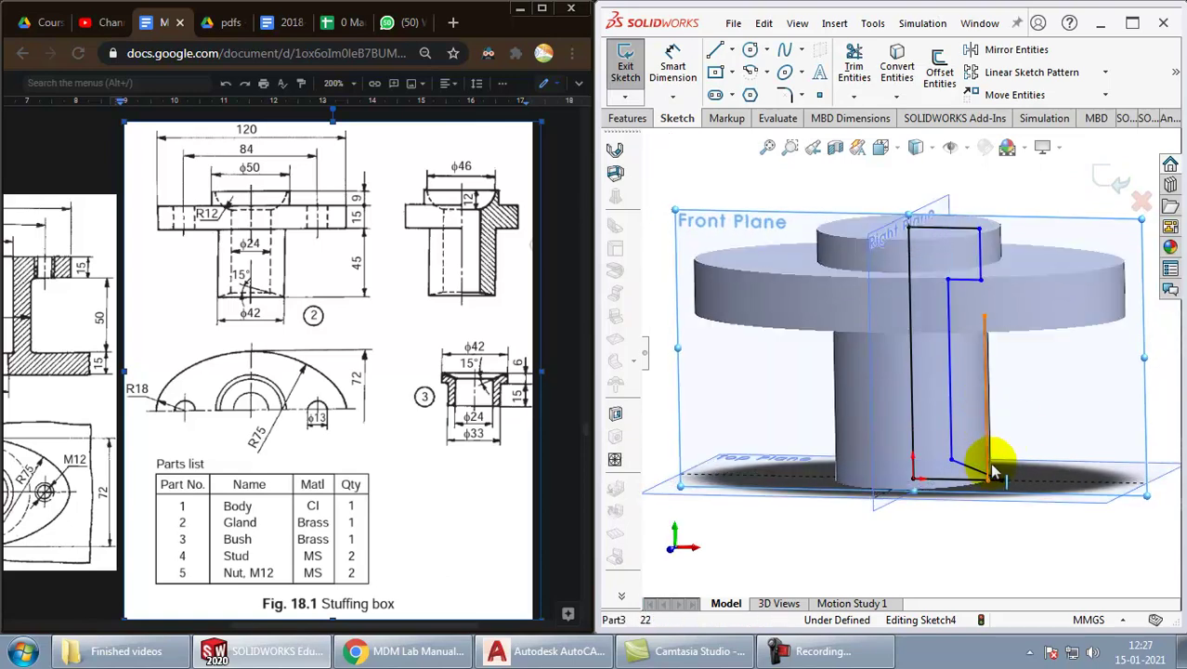
left_click(880, 146)
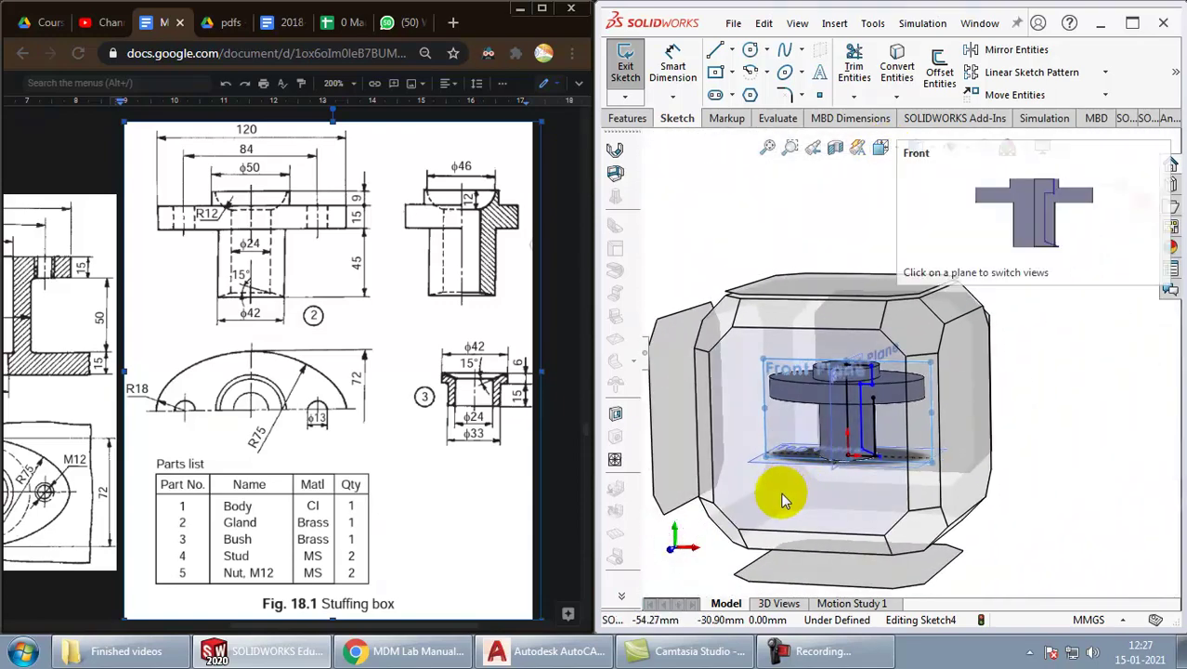
left_click(783, 490)
left_click(1043, 418)
Step: Merge the tapered line's lower endpoint with the base of the converted edge line
left_click(1001, 478)
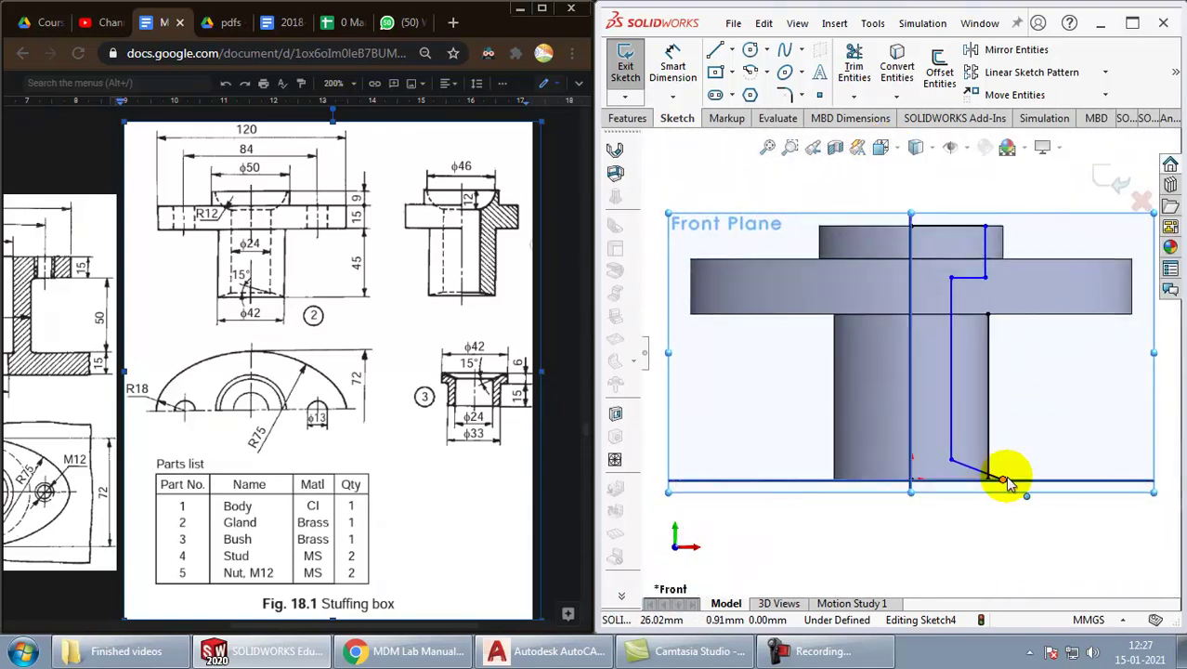
left_click(1029, 544)
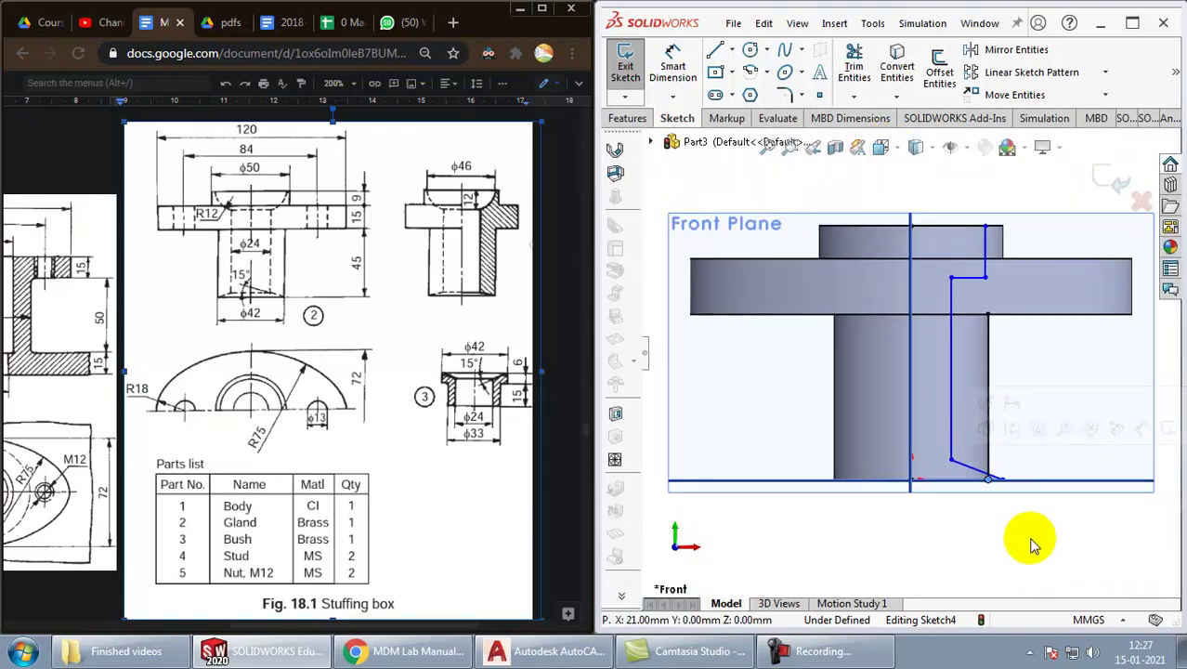
left_click(1020, 485)
left_click(1001, 478)
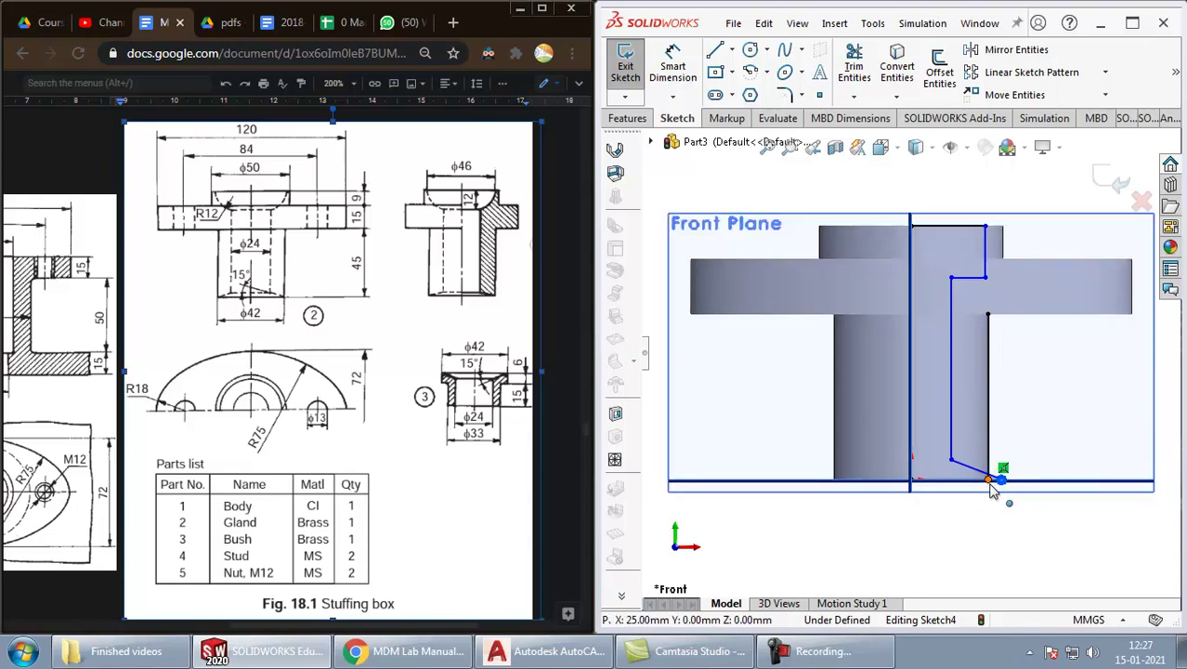
left_click_drag(1004, 478, 984, 413)
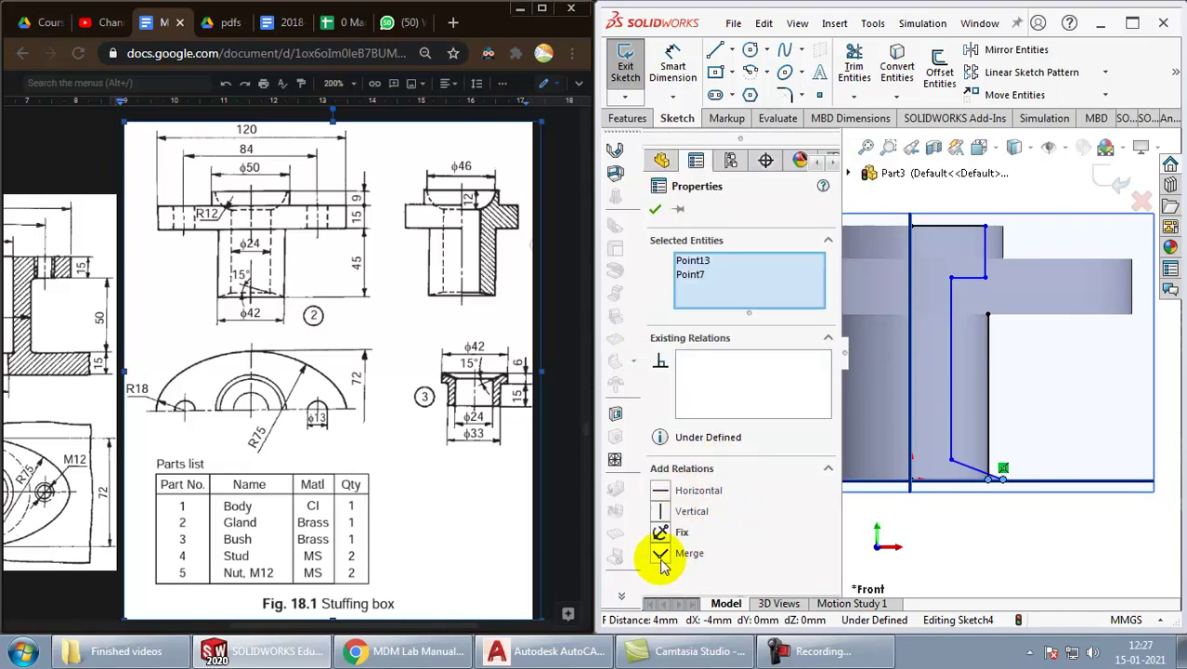
left_click(661, 555)
left_click(1031, 549)
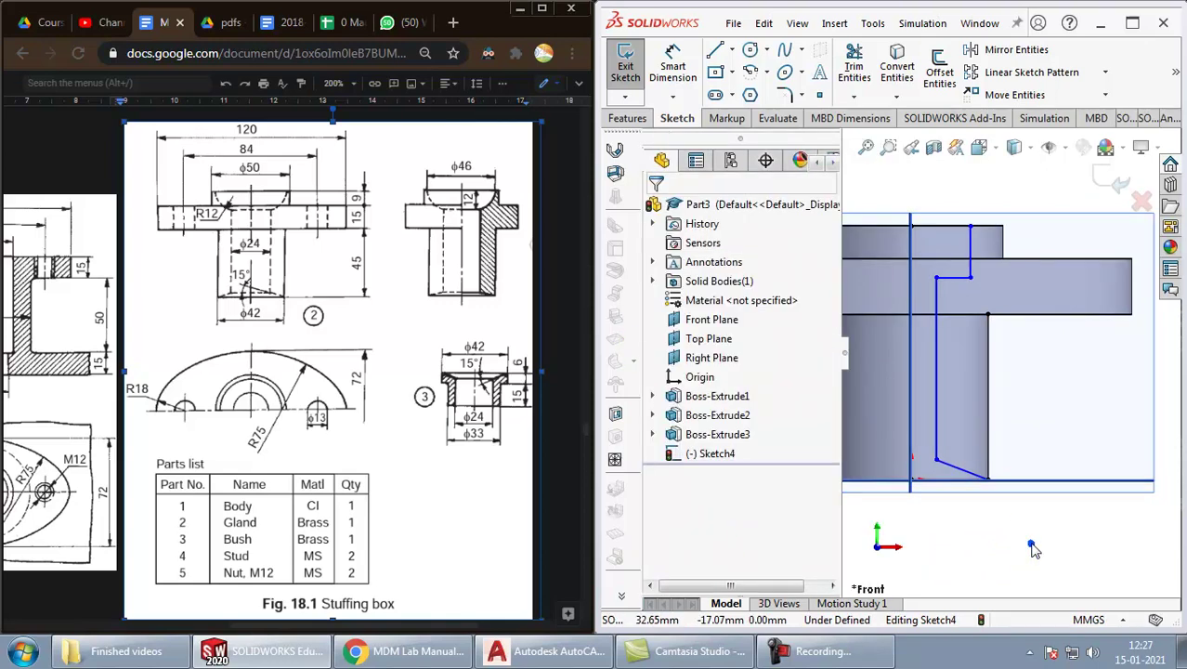
key("ctrl+8")
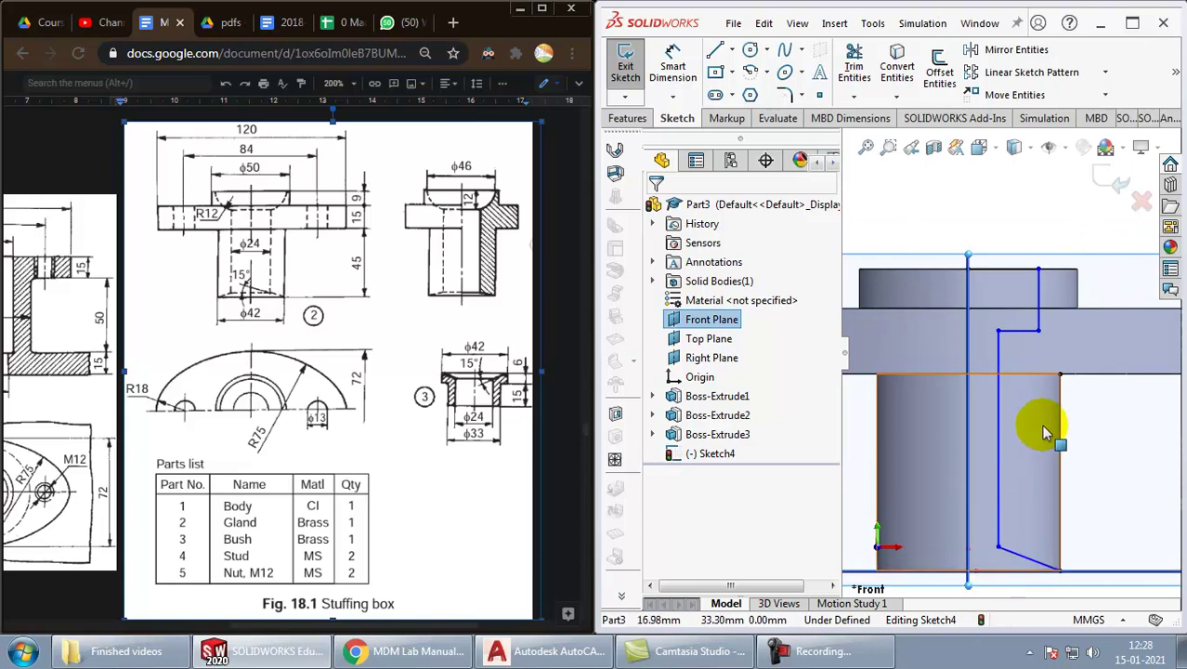
Step: Draw a vertical construction centerline up from the top of the boss
left_click(732, 51)
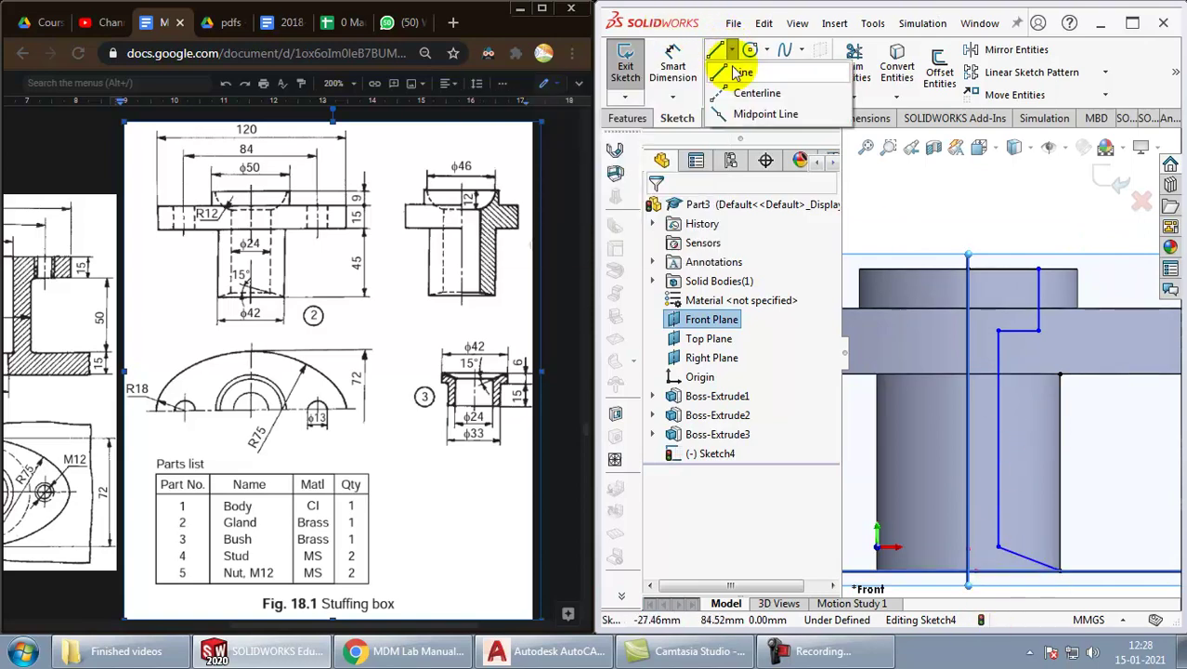
left_click(755, 94)
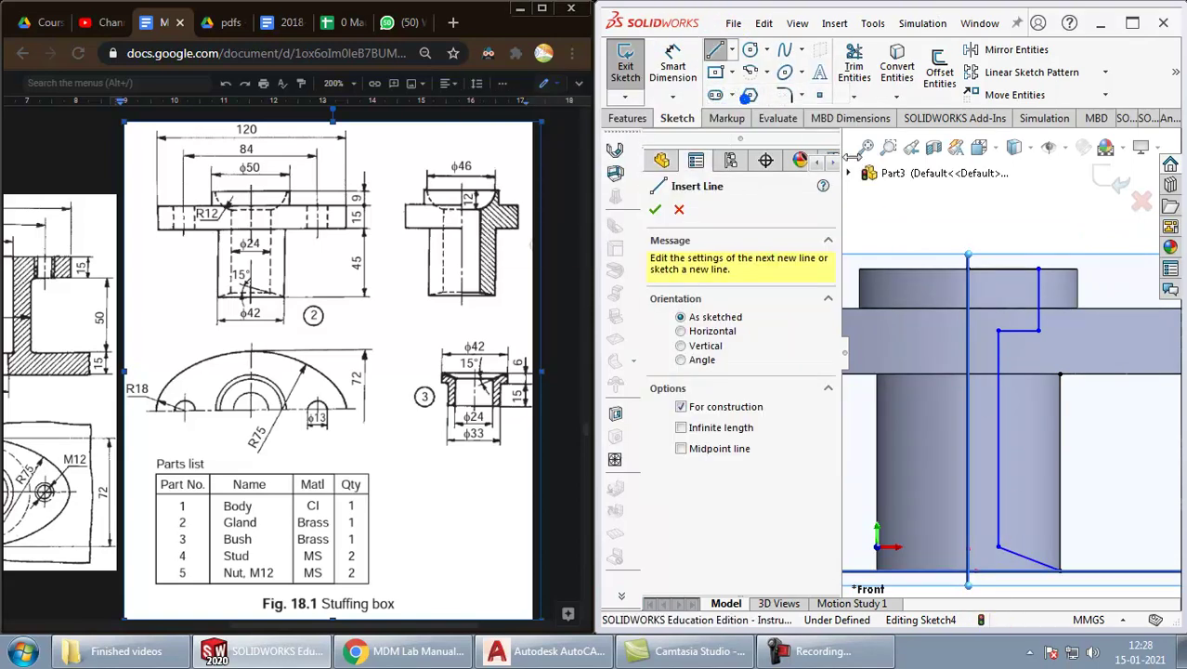
left_click(968, 266)
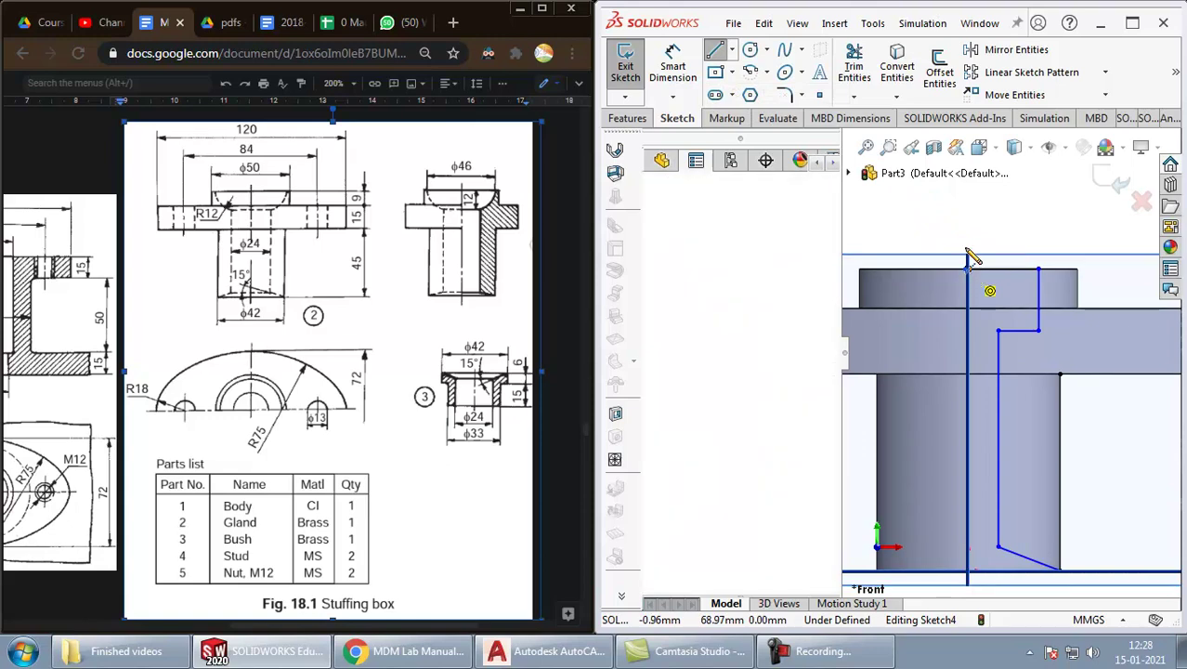
left_click(968, 200)
left_click(1135, 204)
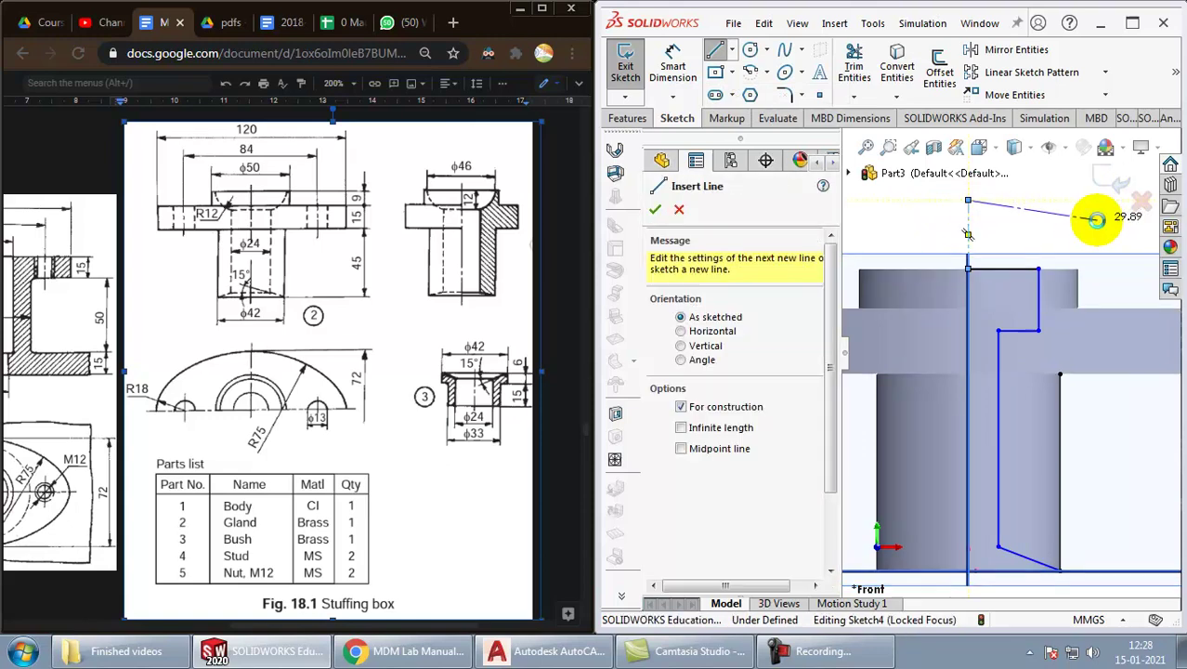
left_click(1128, 207)
Step: Dimension the counterbore diameter as 46 and the bore diameter as 24 about the centerline
left_click(675, 63)
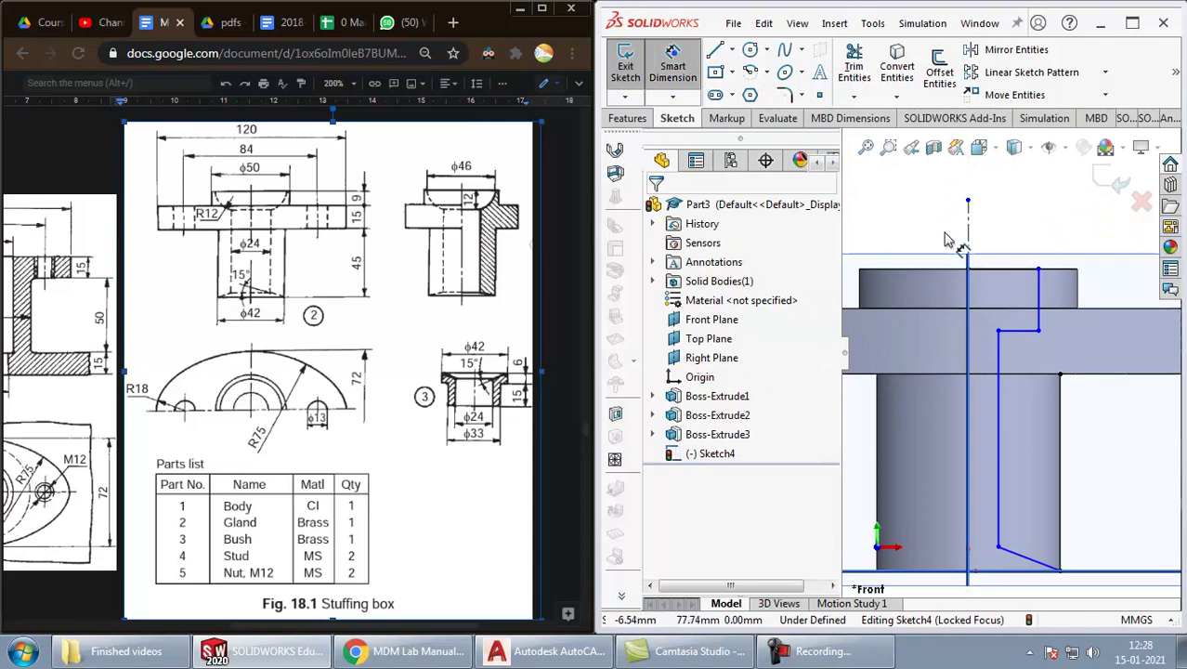
left_click(1038, 298)
left_click(968, 237)
left_click(924, 208)
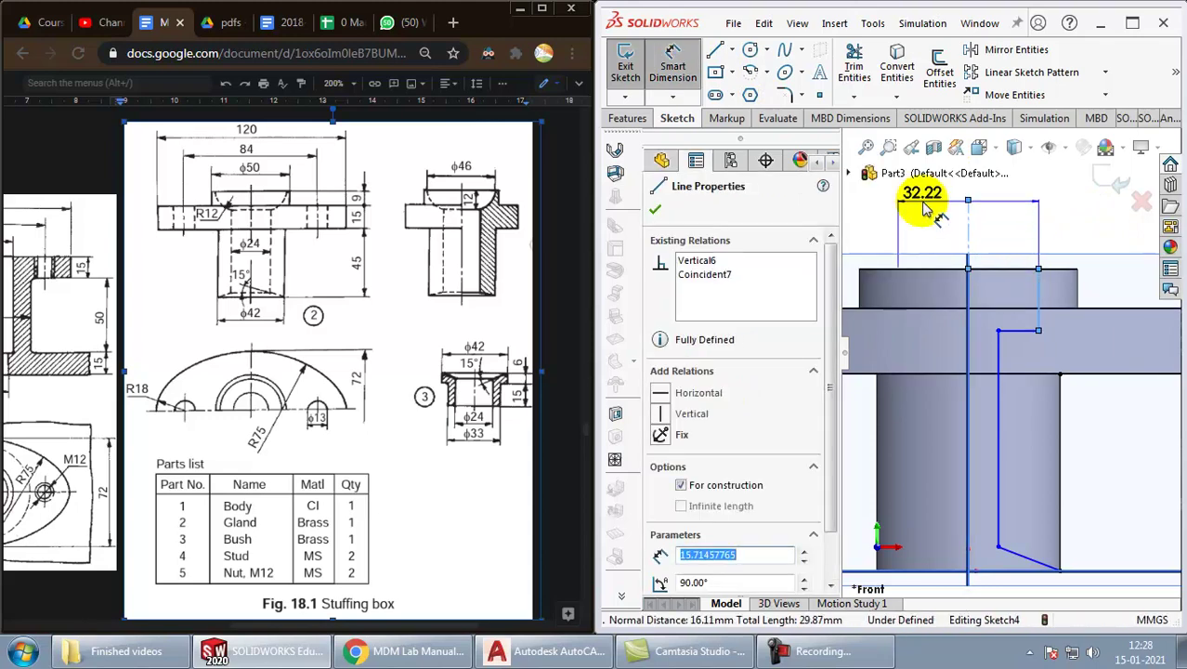
type("46")
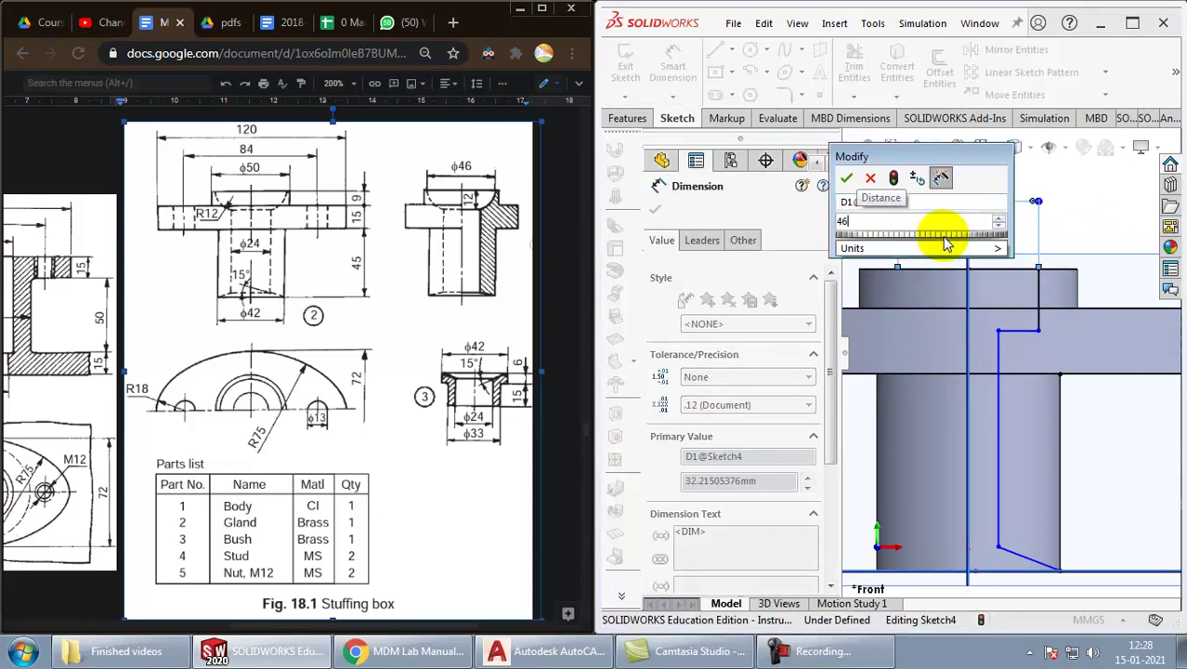
key("Return")
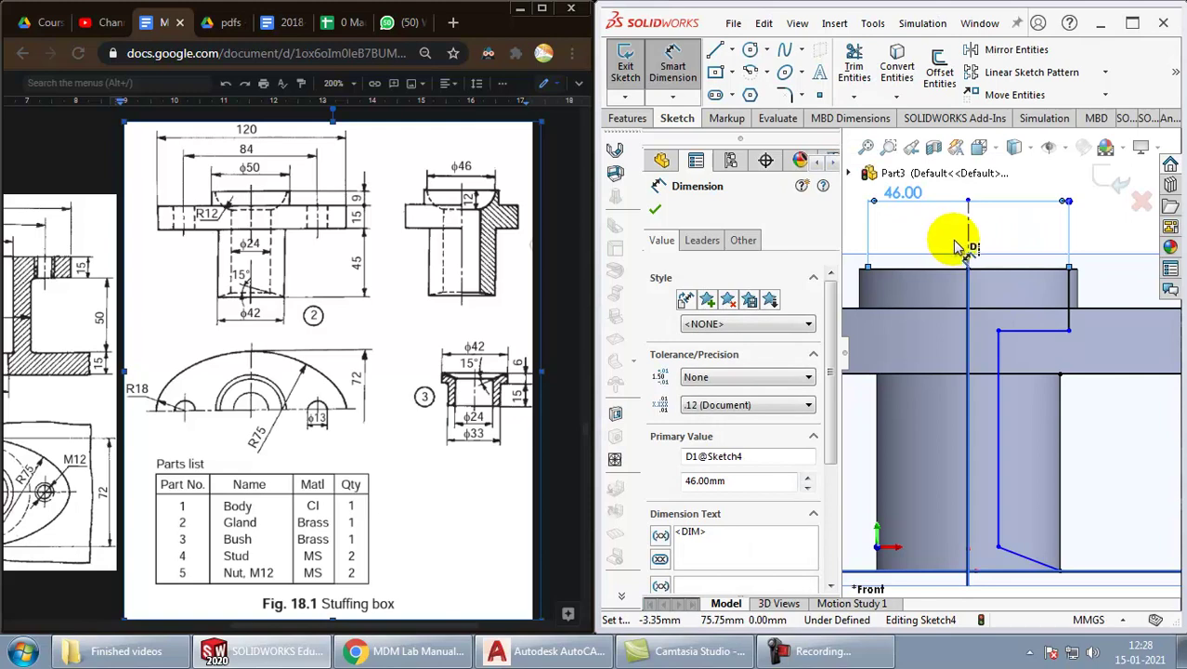
left_click(997, 469)
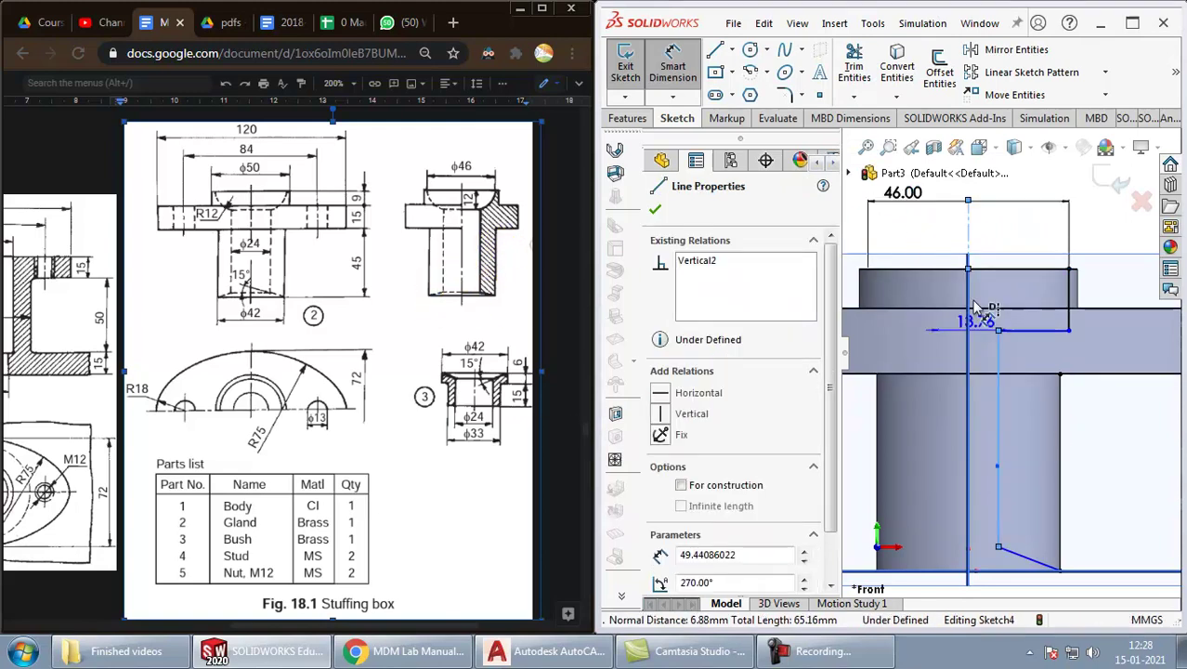
left_click_drag(982, 230, 957, 240)
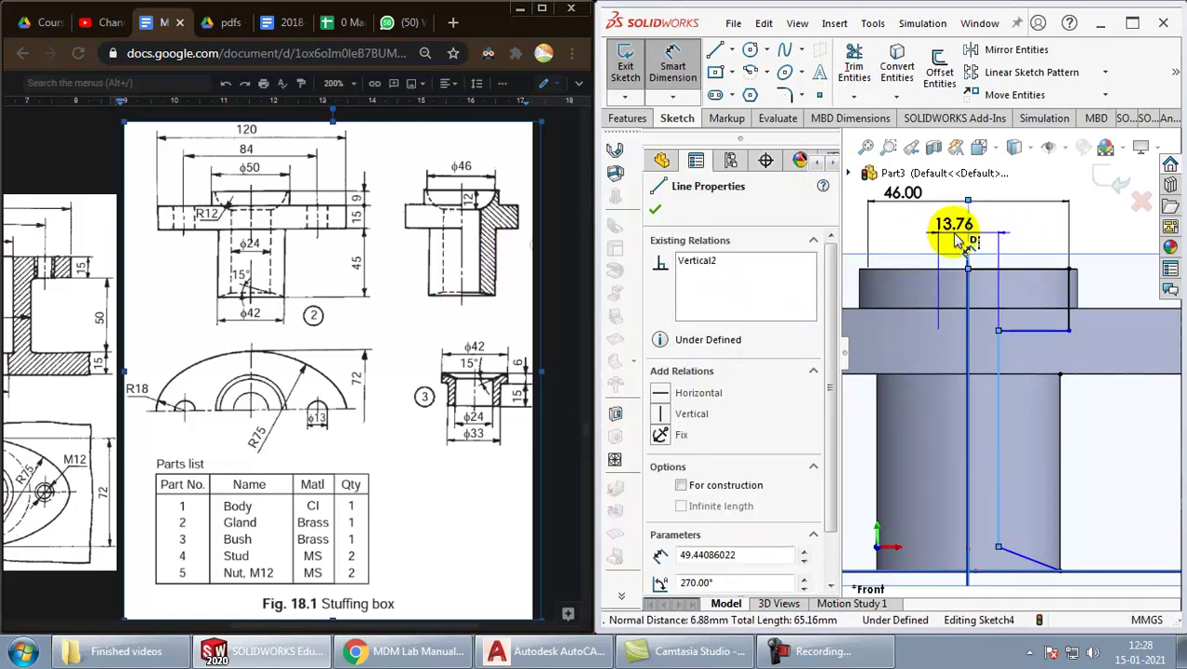
left_click(957, 240)
type("24")
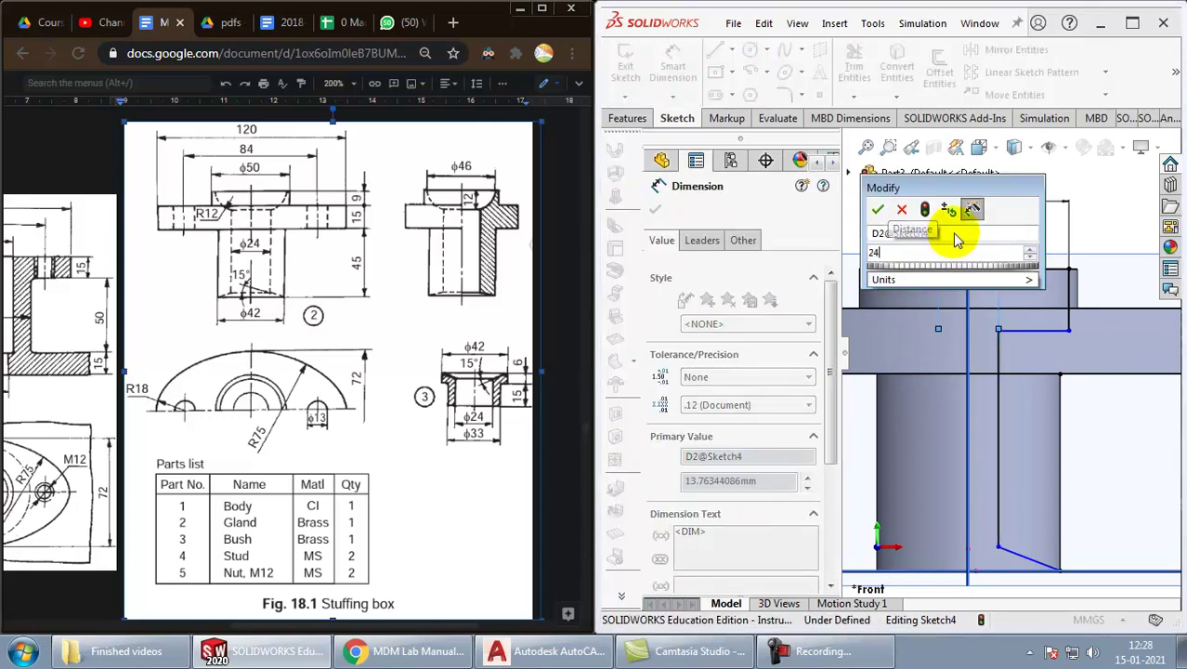
key("Return")
Step: Add the 12 counterbore depth and the 15° taper angle dimensions
left_click(1149, 441)
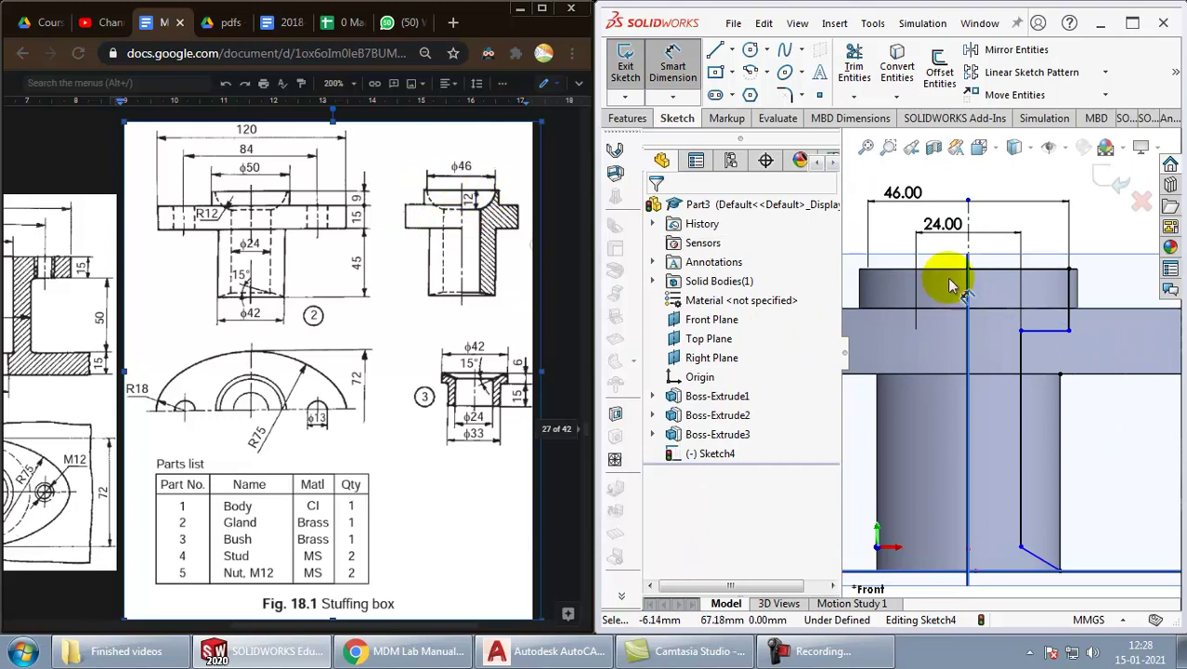
left_click(1022, 271)
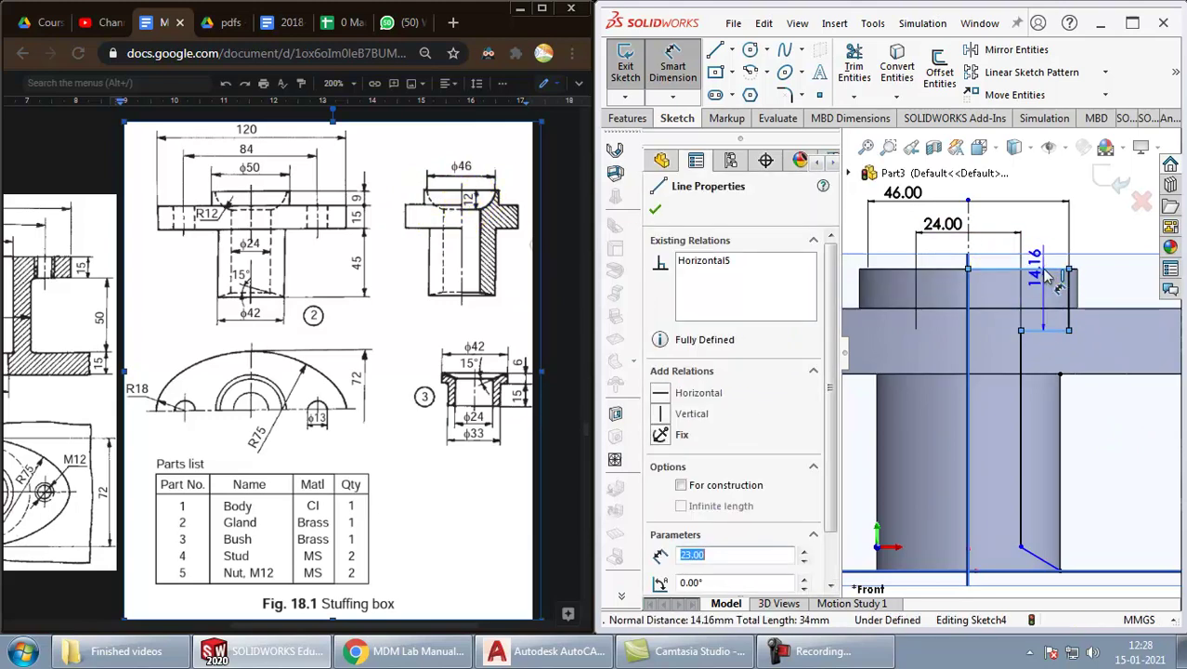
left_click(1108, 281)
type("12")
key("Return")
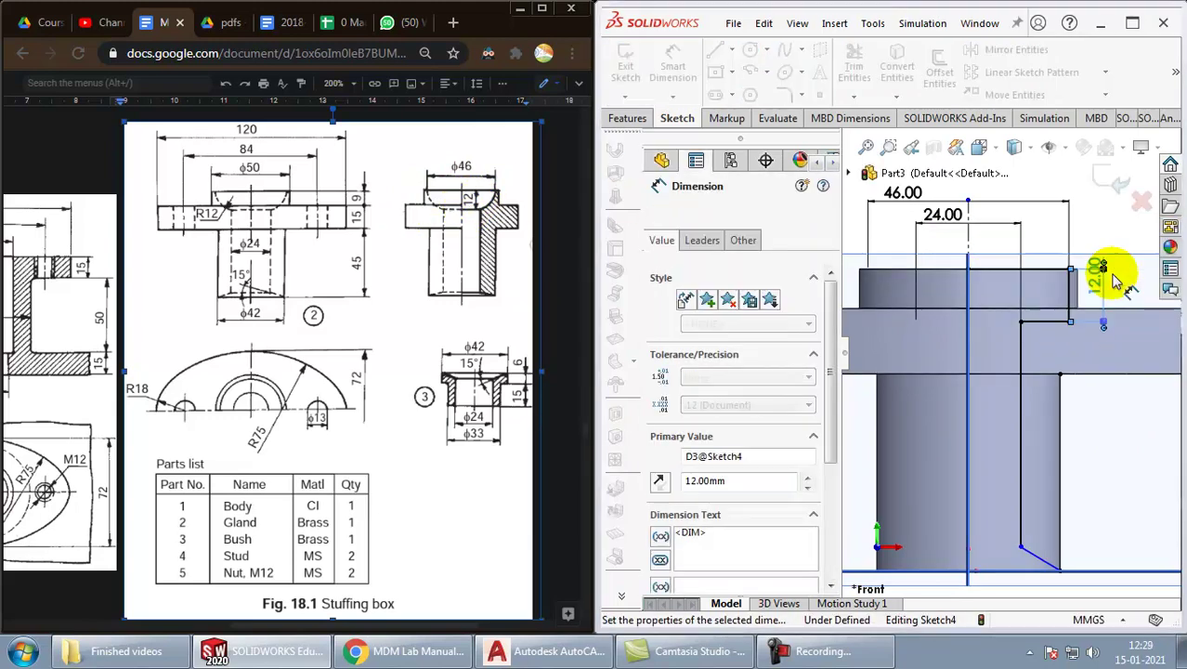
left_click(1021, 569)
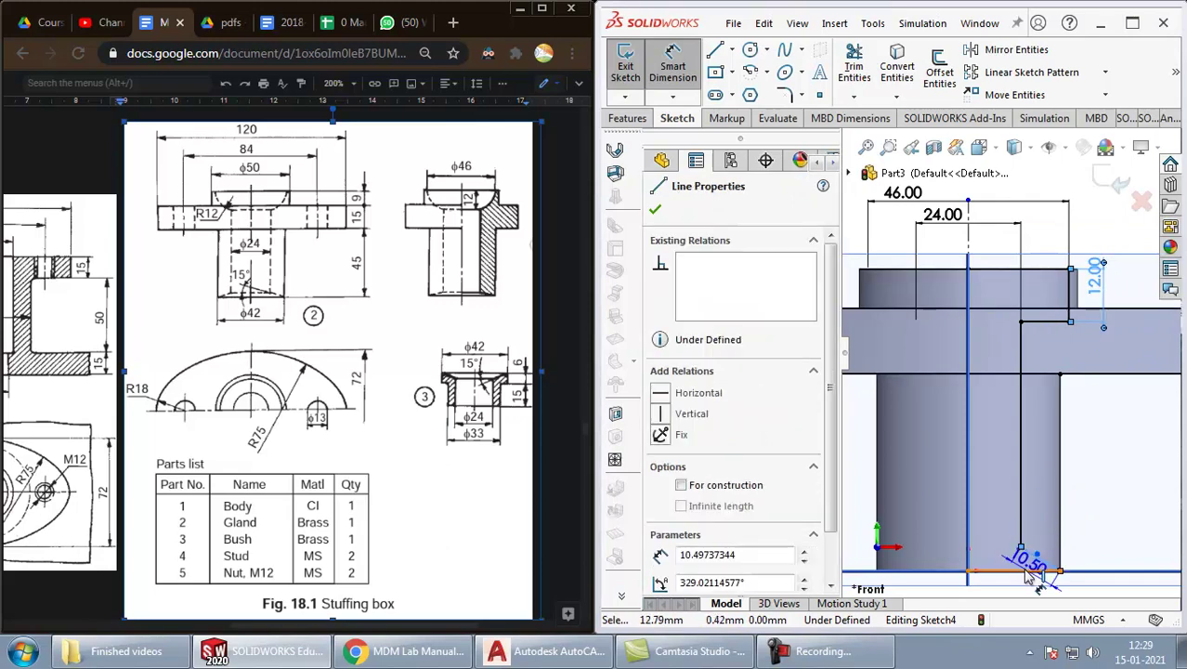
left_click(996, 557)
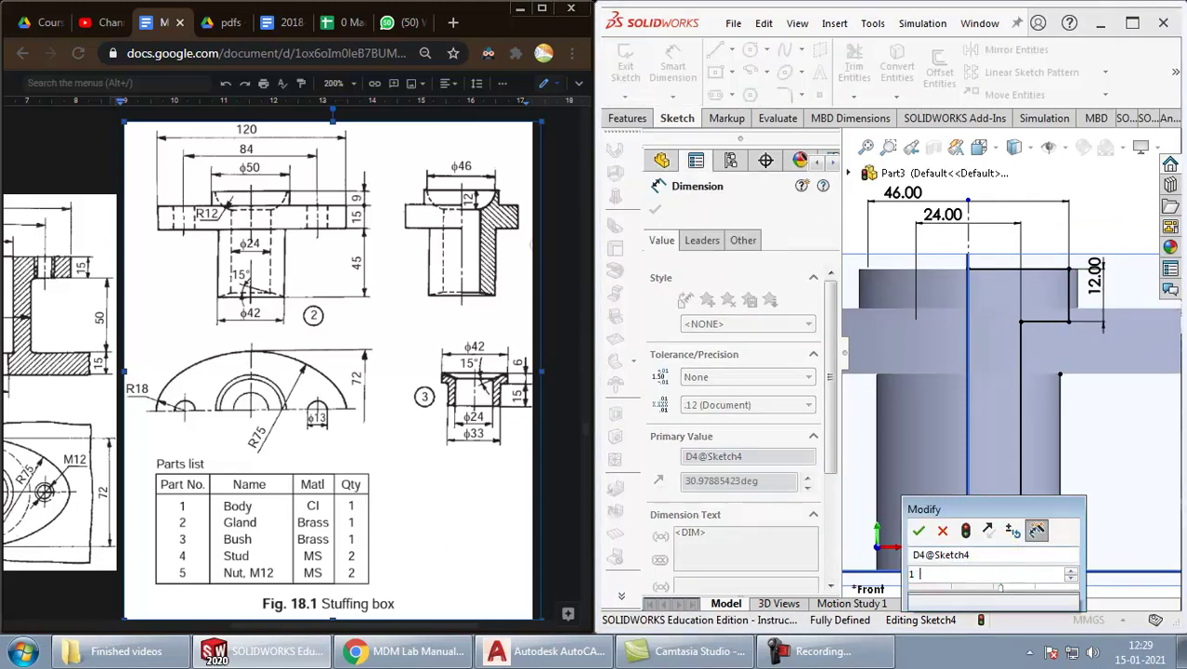
type("15")
key("Return")
left_click(1129, 465)
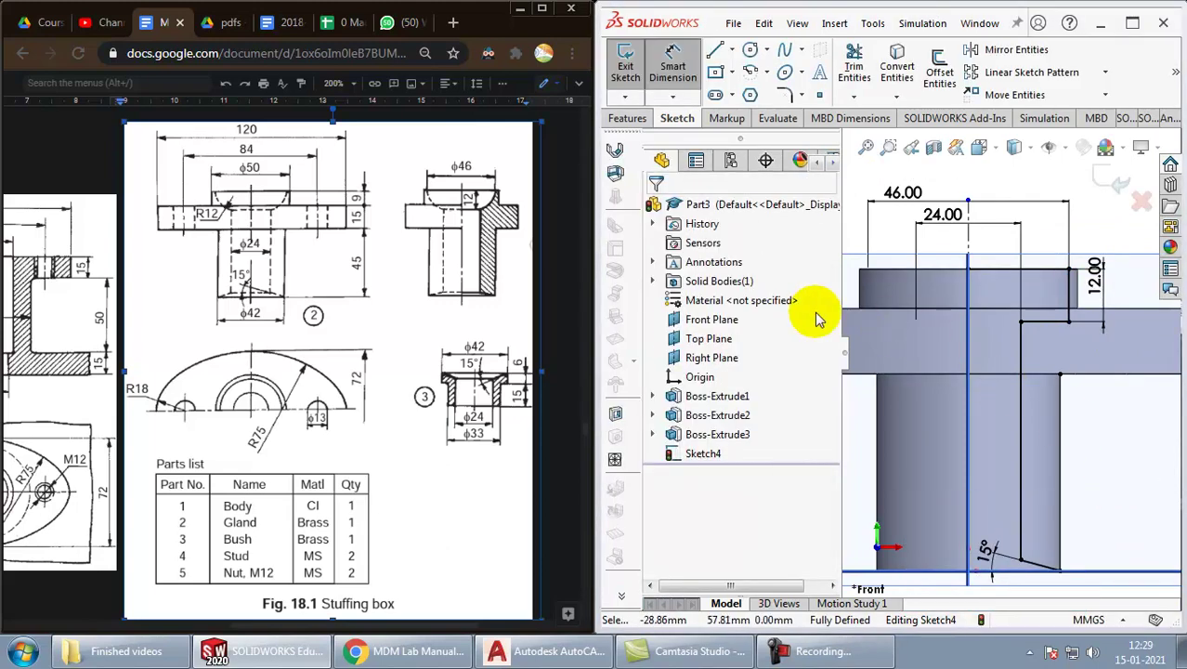
scroll(1013, 380, "up", 2)
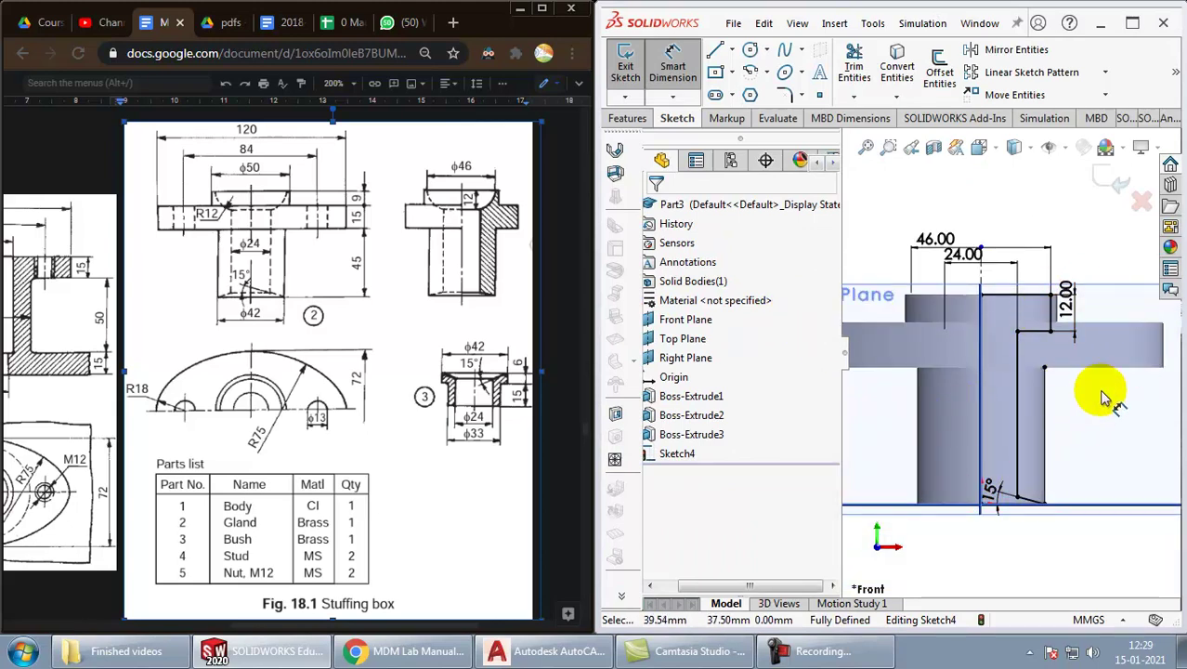
Step: Set up a 360° revolved cut from Sketch4 using the bore profile region as the contour
left_click(1100, 185)
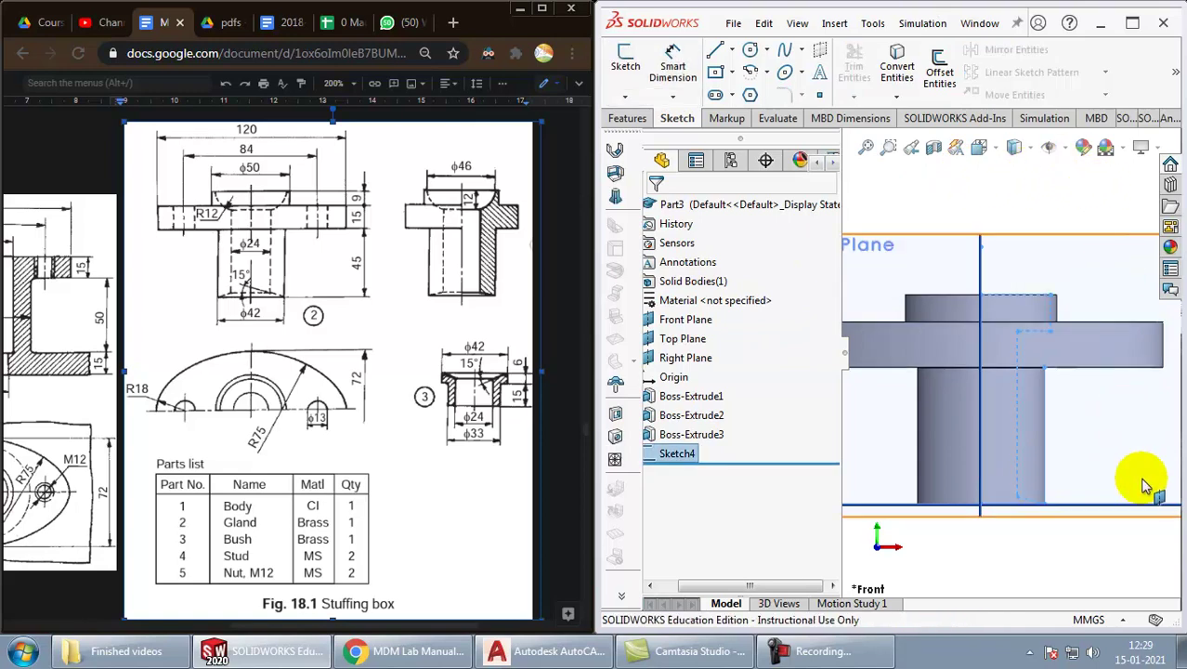
left_click(894, 555)
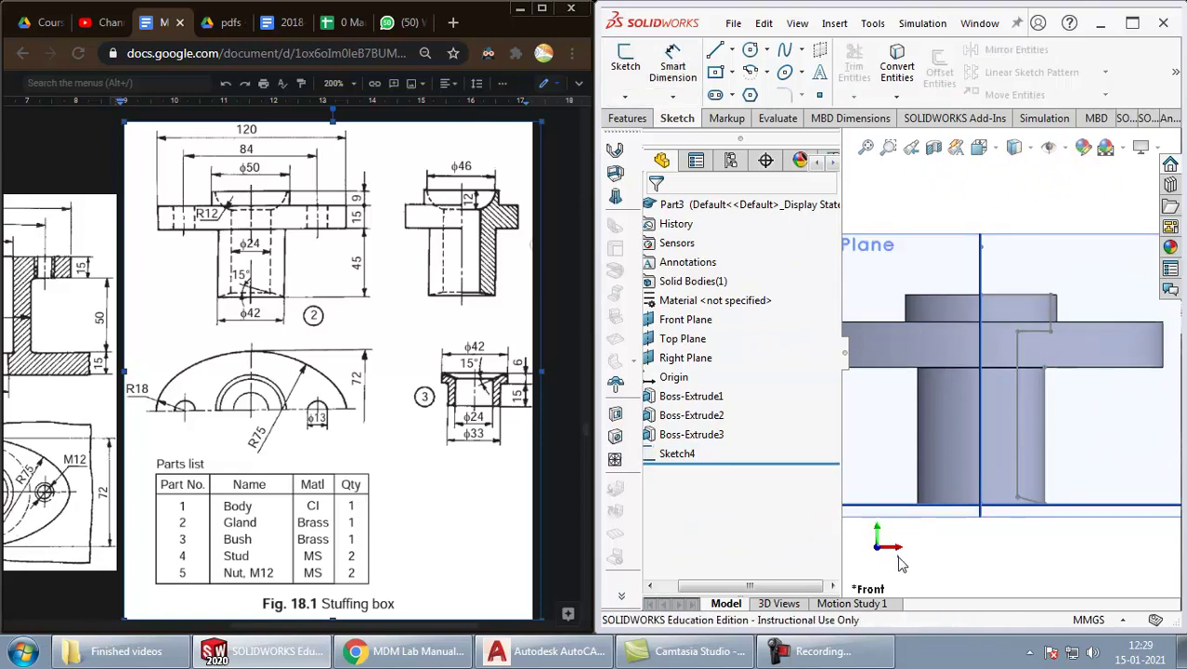
left_click(677, 455)
left_click(635, 120)
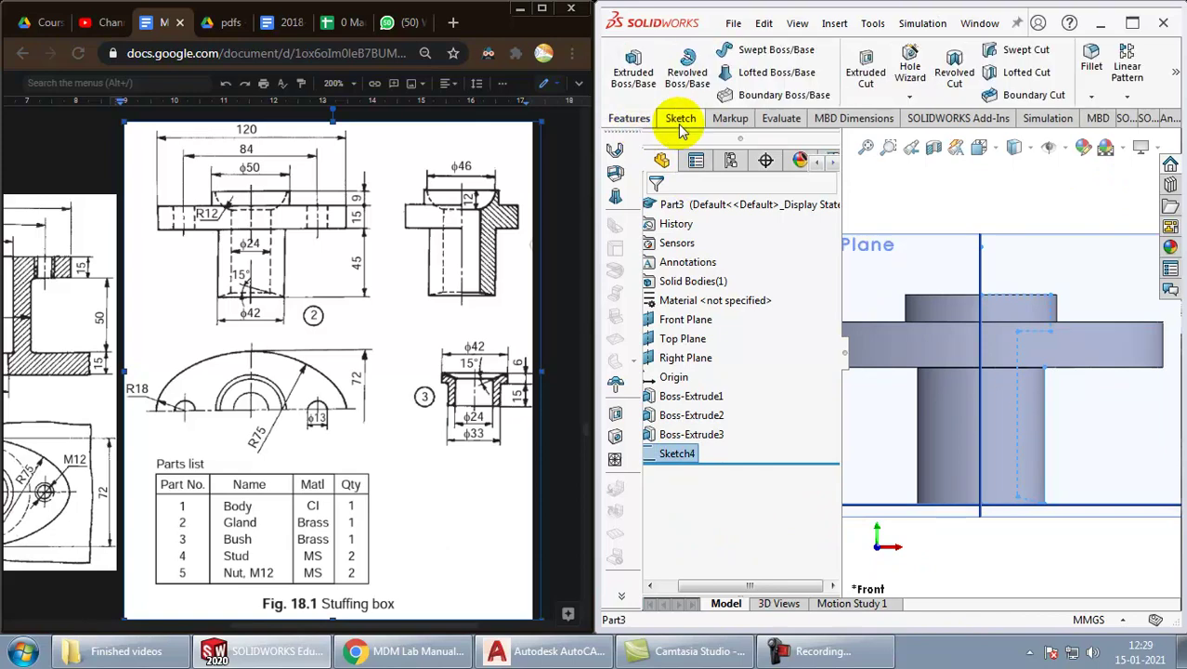
left_click(955, 87)
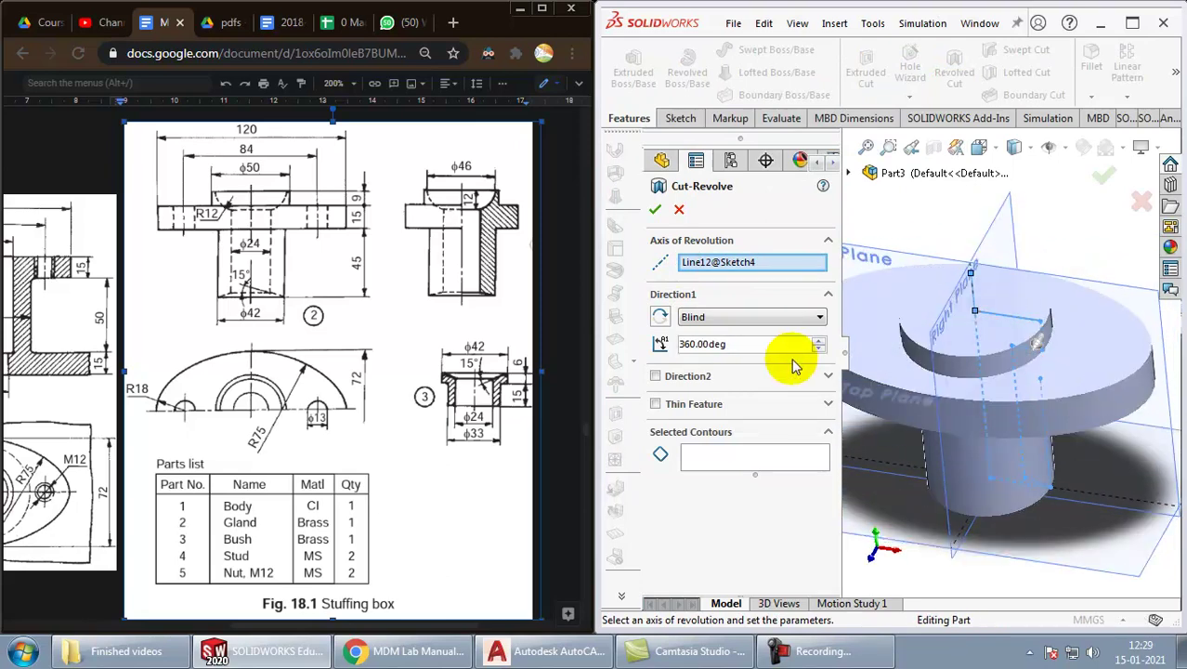
left_click(1103, 179)
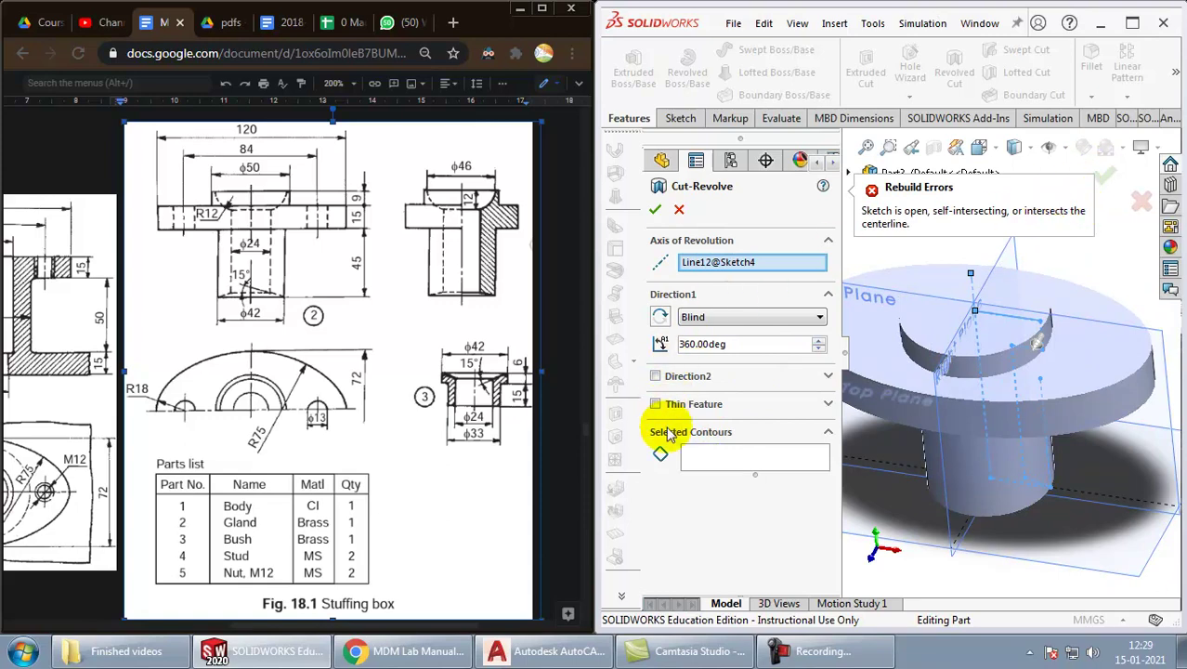
middle_click_drag(1015, 363, 1018, 419)
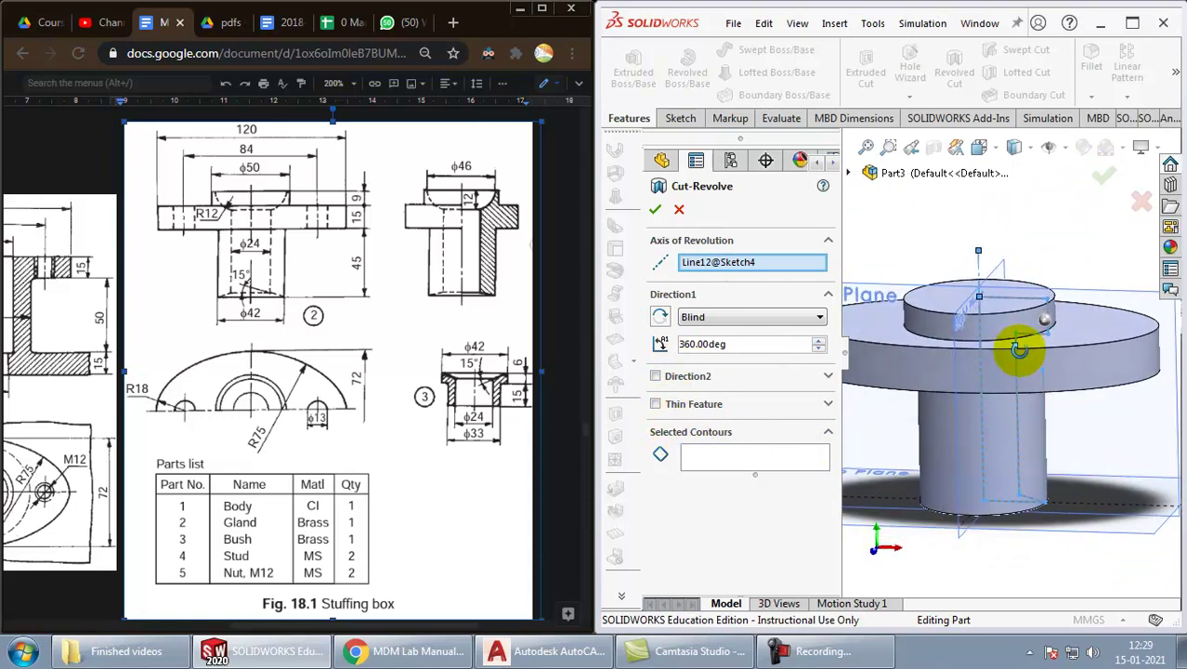
left_click(699, 457)
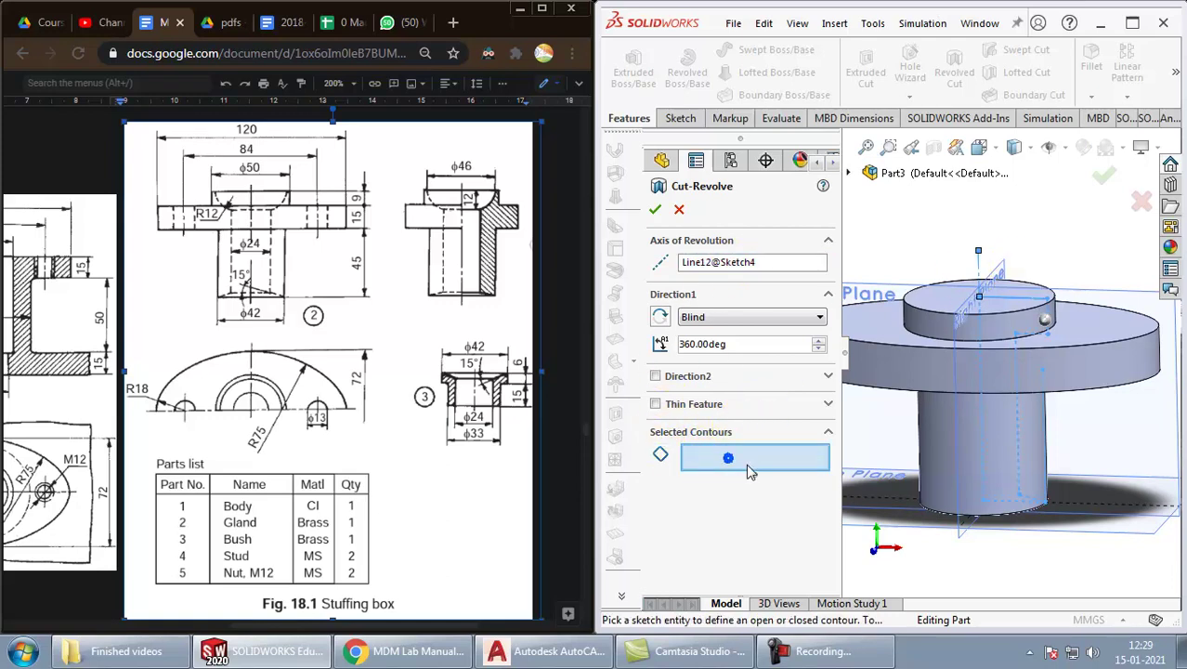
left_click(1021, 316)
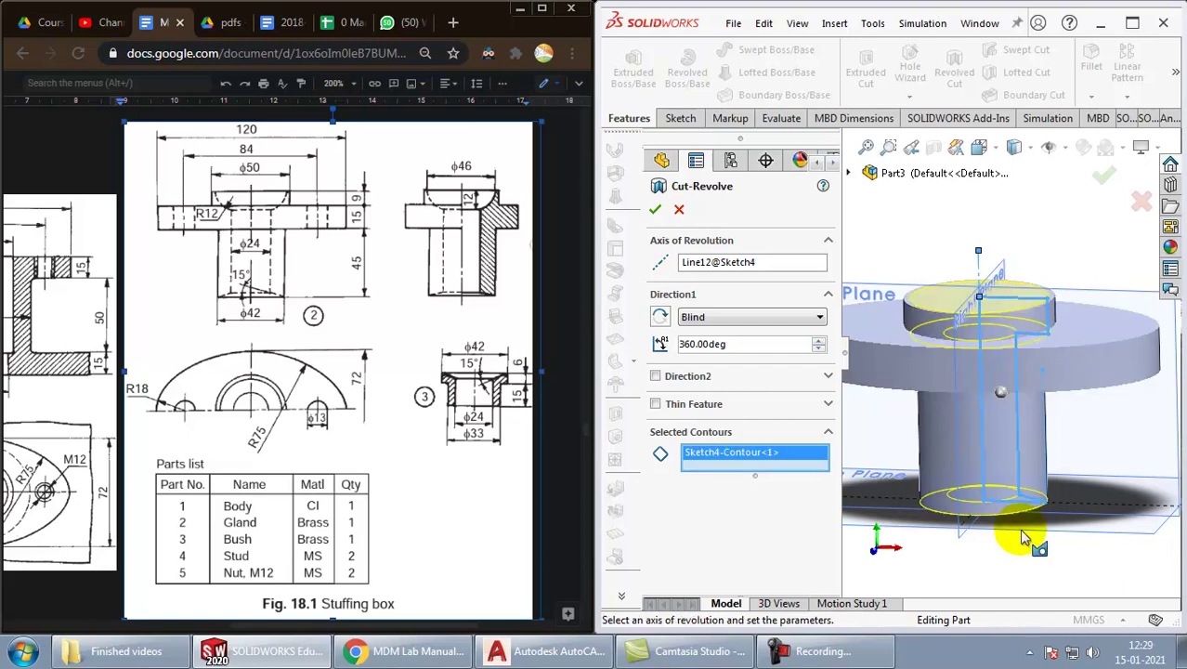
middle_click_drag(1019, 332, 1003, 298)
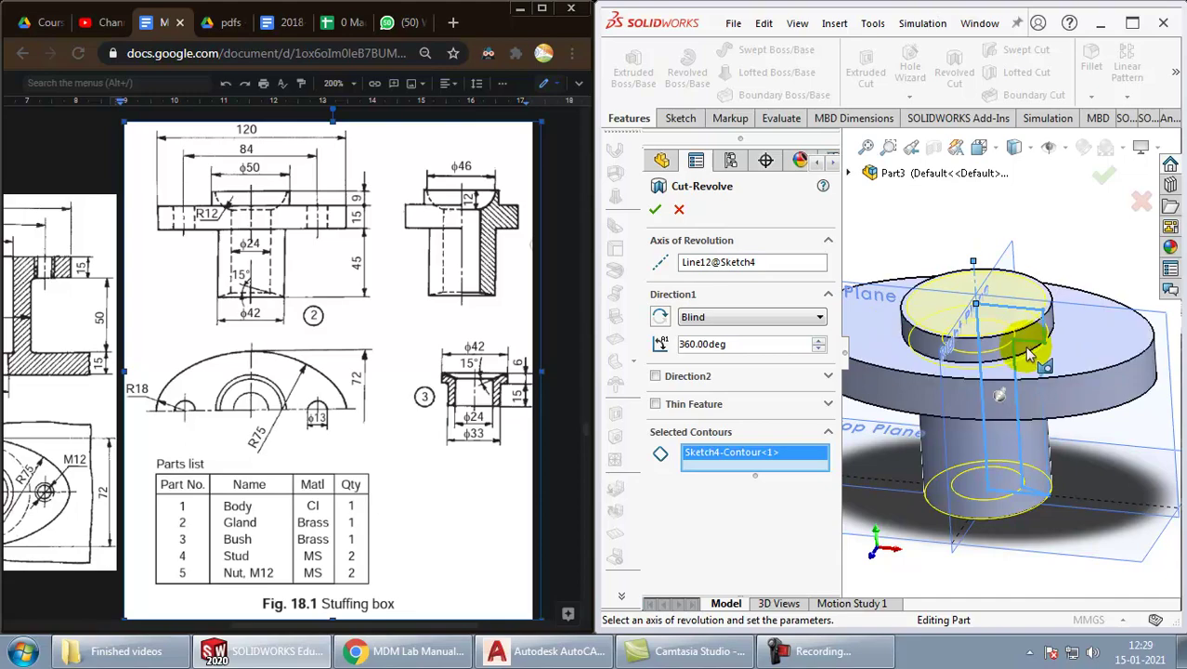
Step: Confirm the revolved cut to hollow out the bore
left_click(1104, 179)
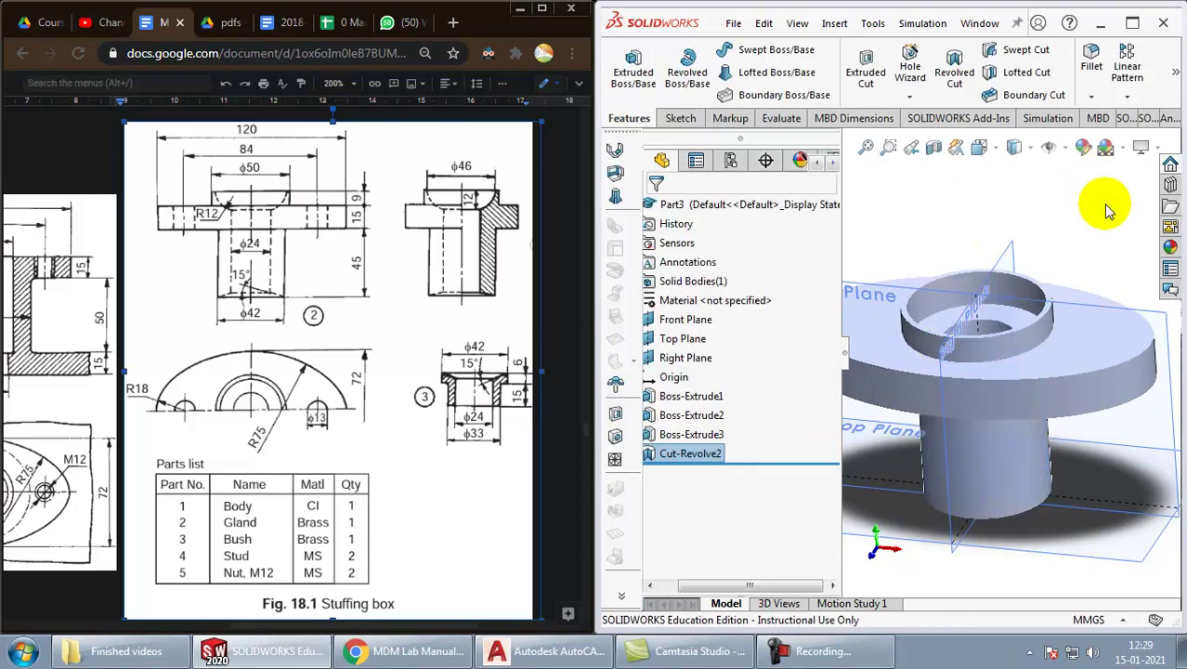
left_click(1107, 210)
middle_click_drag(1042, 362, 988, 339)
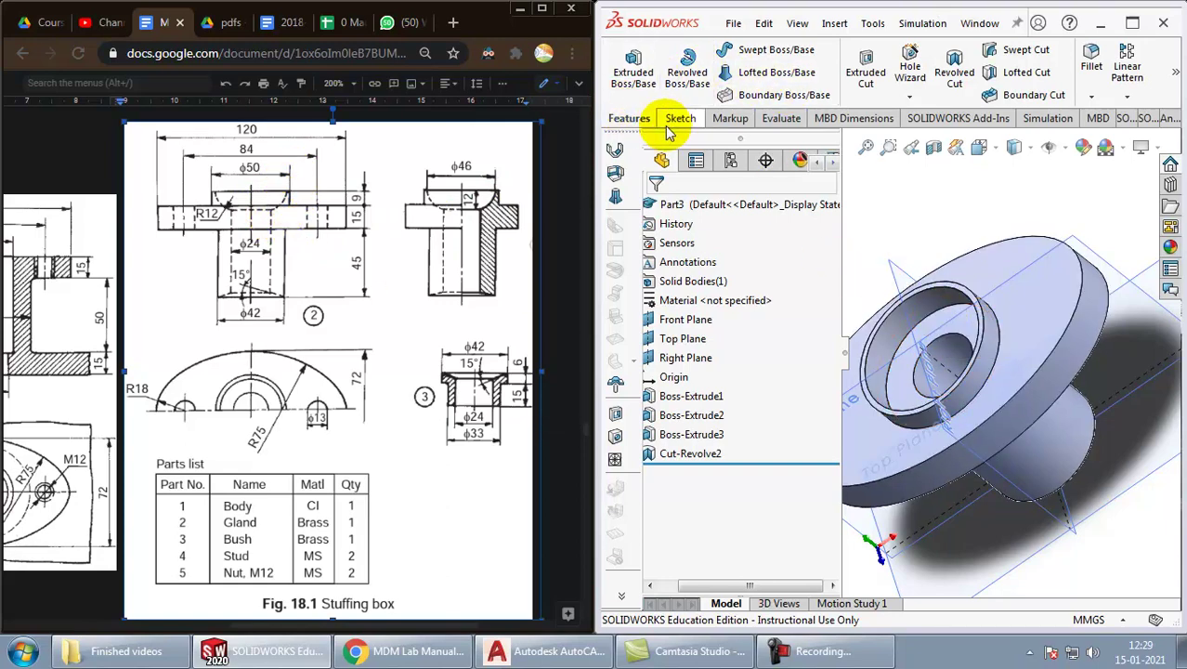
Step: Round the counterbore edge with a 12 mm fillet
left_click(1092, 60)
left_click(917, 322)
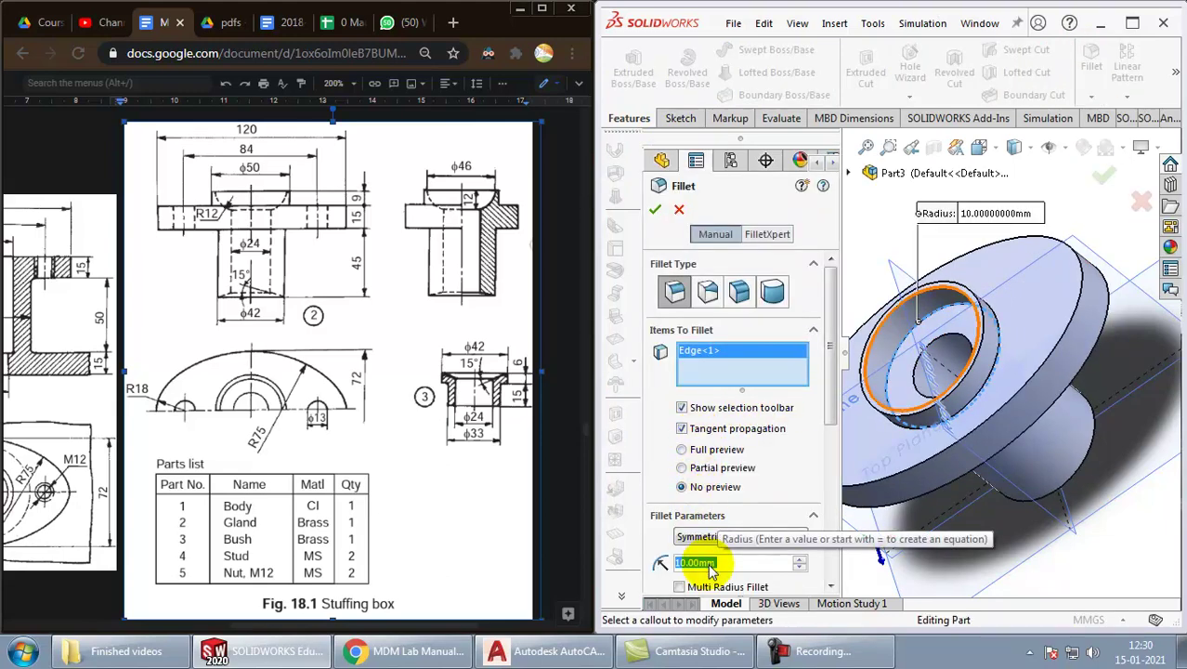
type("12")
key("Return")
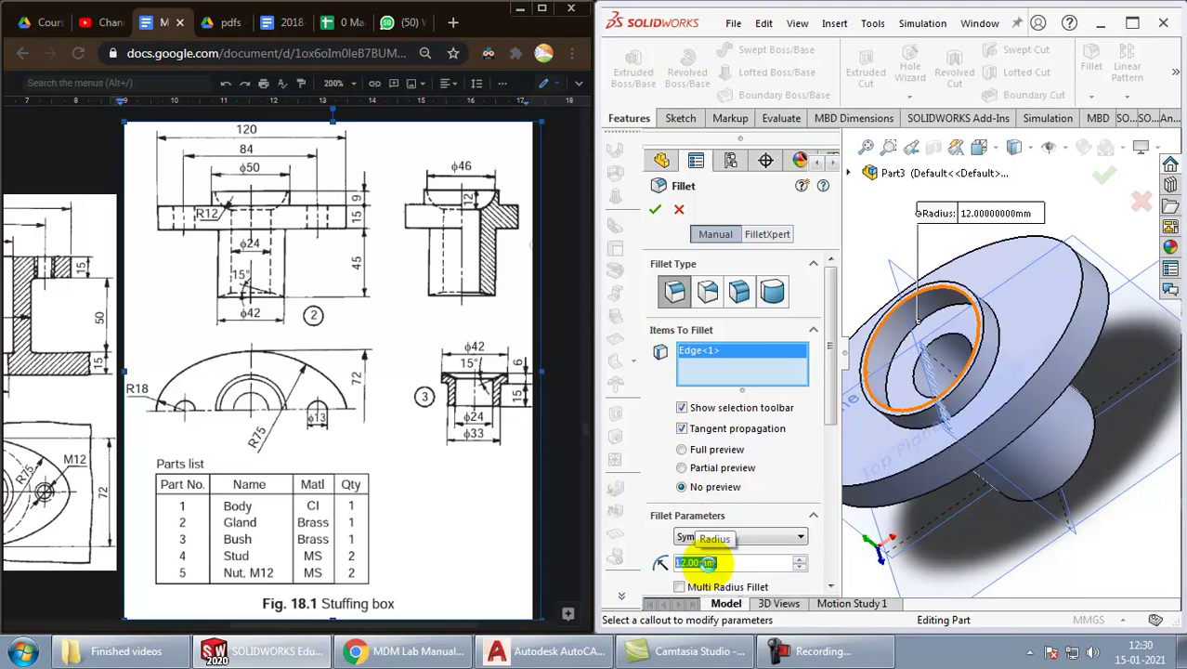
left_click(975, 533)
Step: Bring up Save As to store the part as a new file
middle_click_drag(981, 555, 992, 430)
left_click(734, 23)
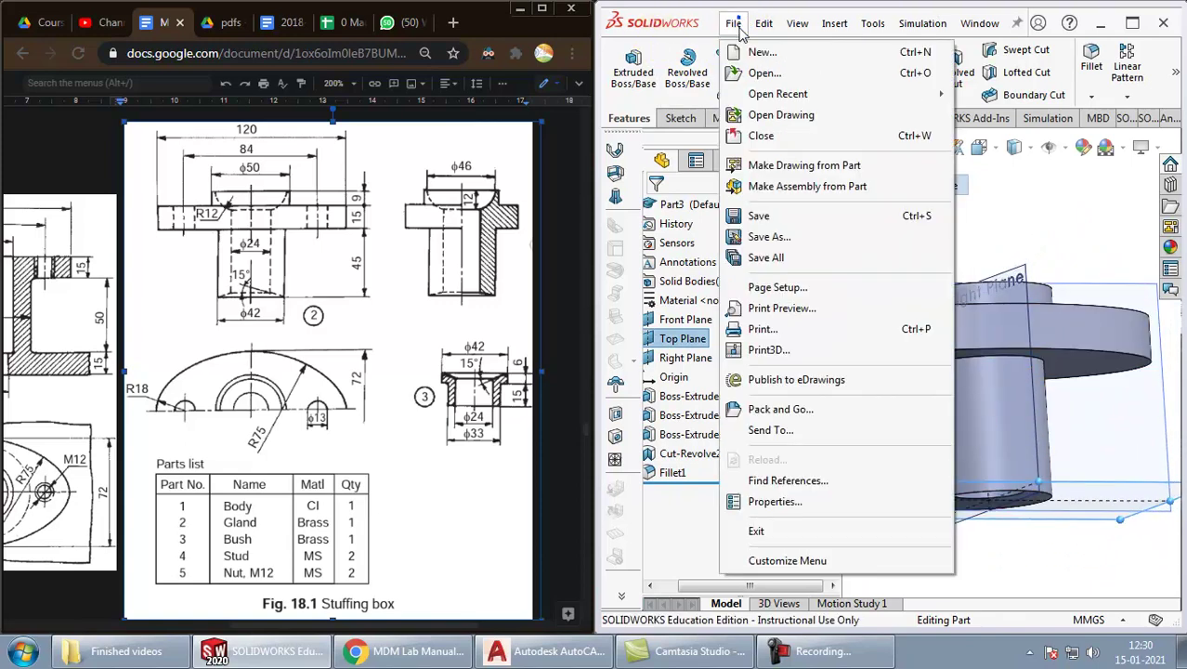
left_click(769, 236)
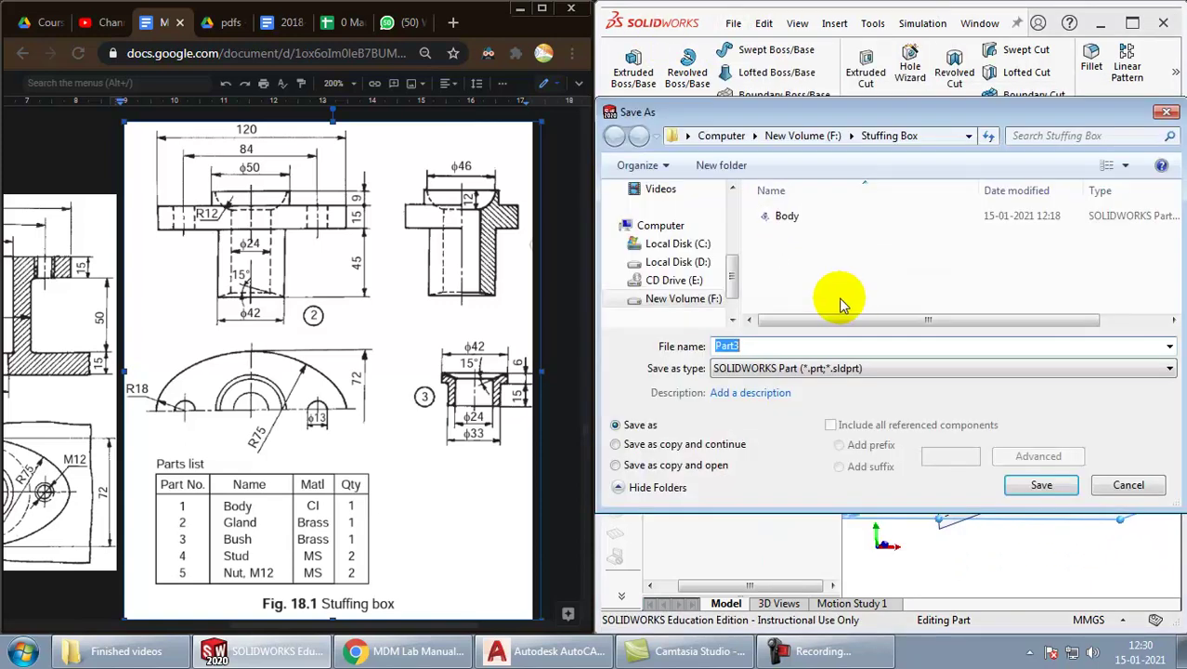